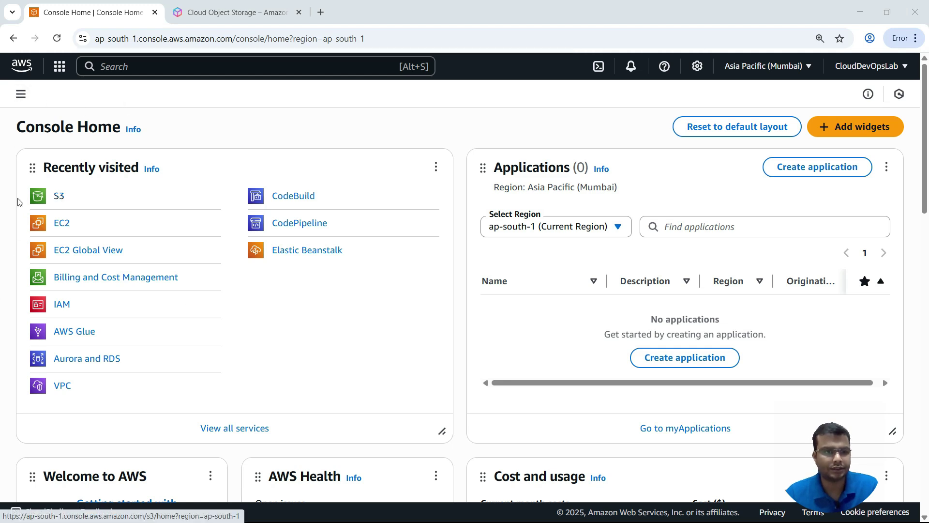
# Search the AWS services for "s3" and open the S3 service.
pyautogui.click(142, 66)
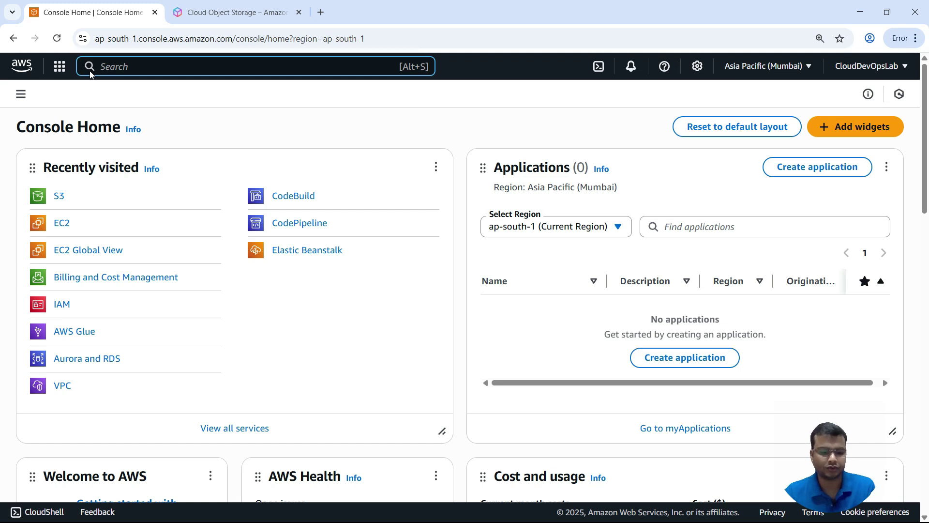
pyautogui.write('s3')
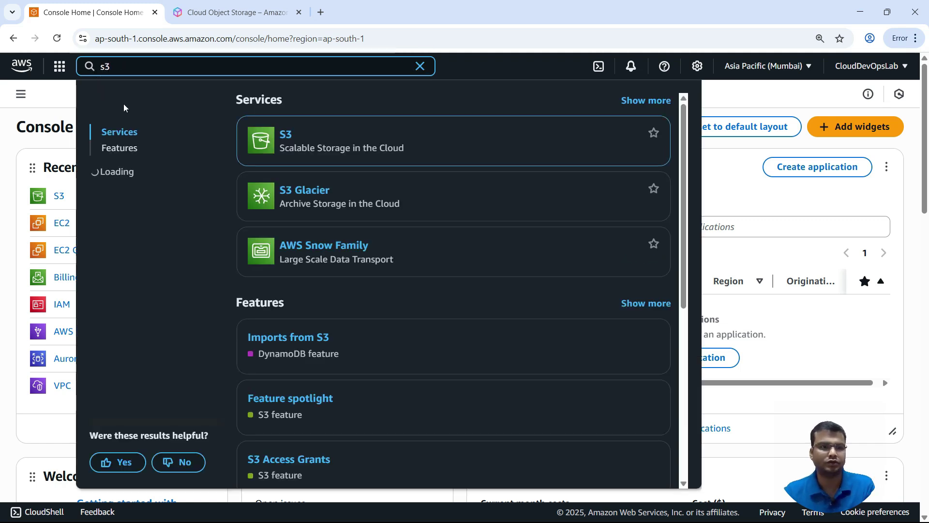
pyautogui.moveTo(290, 153)
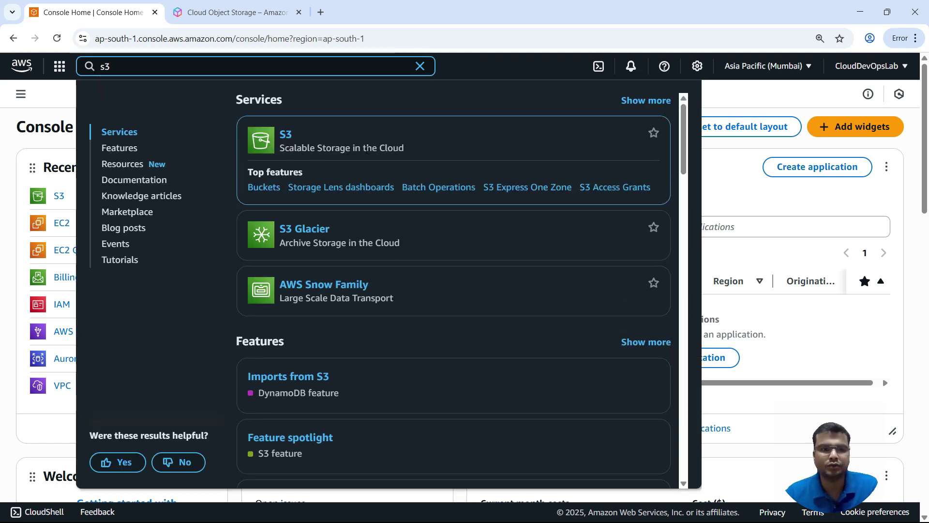
pyautogui.click(289, 135)
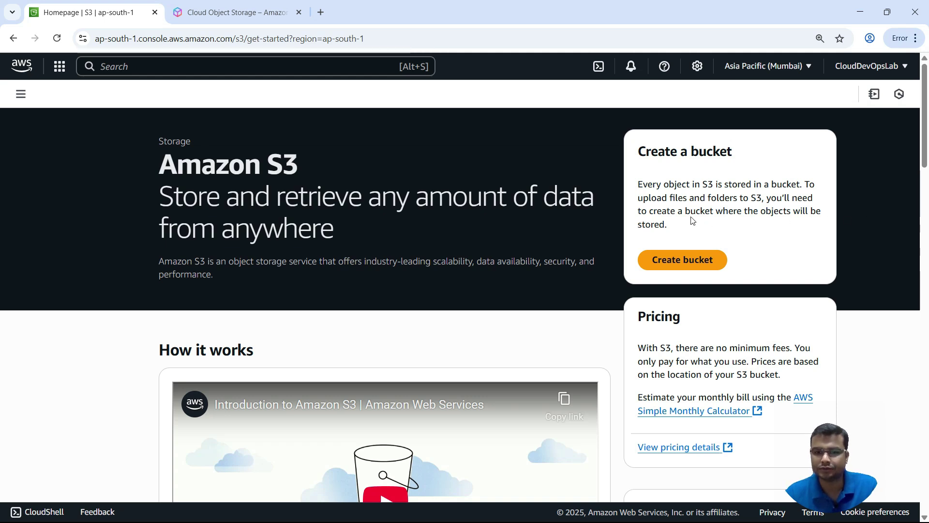
# Look through the S3 console home page, covering pricing, benefits and features, use cases and related services.
pyautogui.scroll(-1, 616, 240)
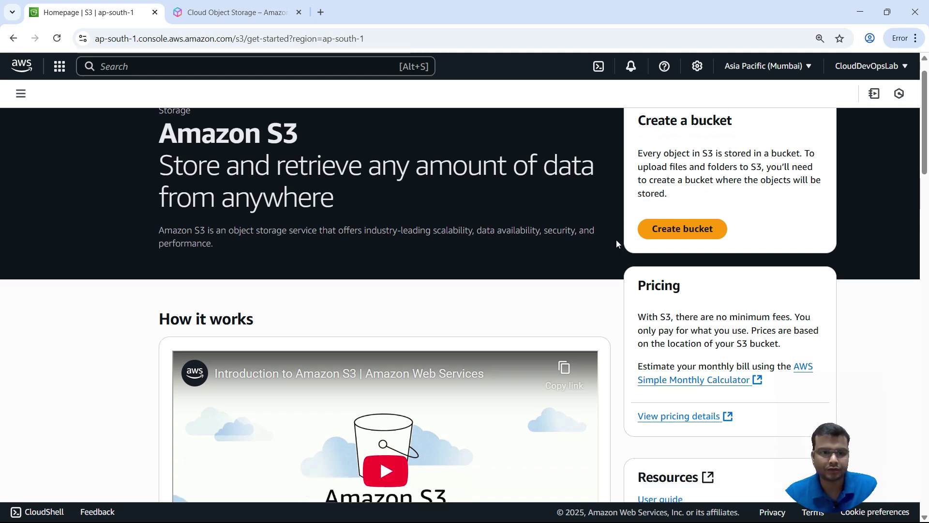
pyautogui.scroll(1, 615, 237)
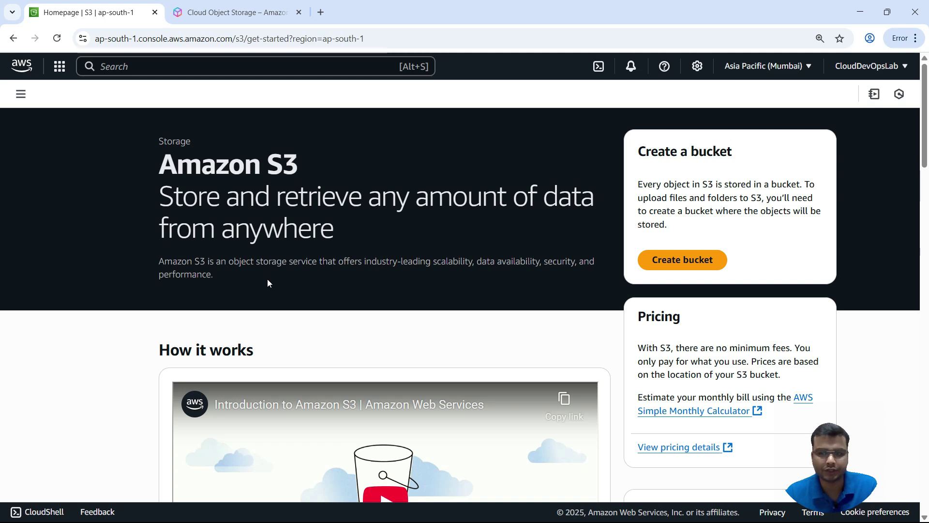
pyautogui.scroll(-3, 270, 280)
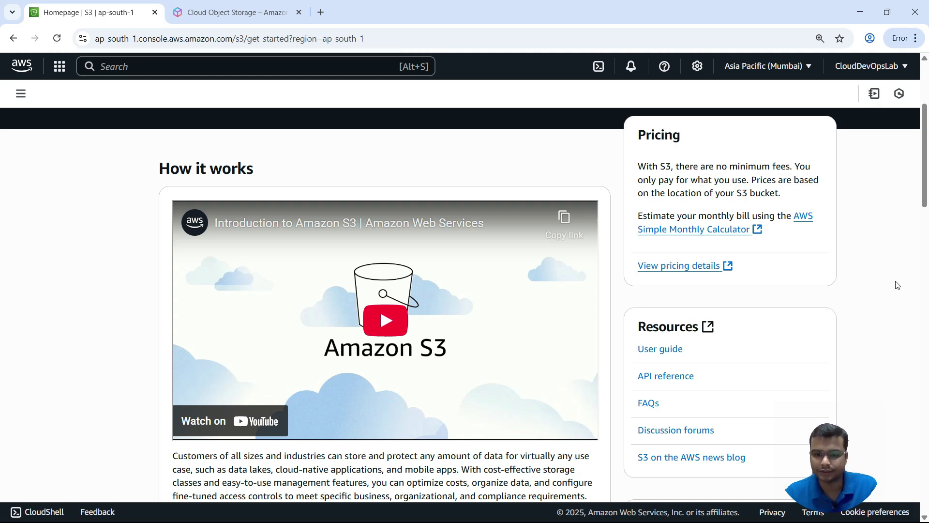
pyautogui.scroll(-6, 896, 284)
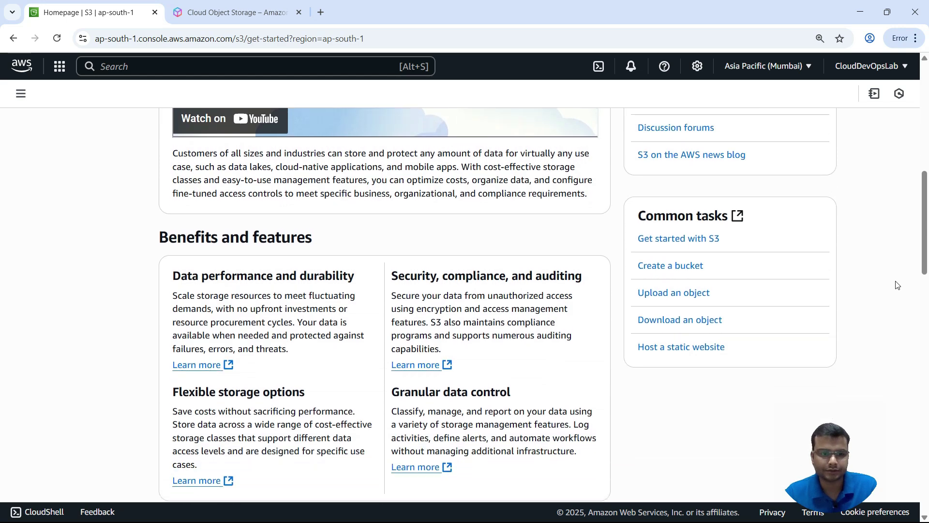
pyautogui.scroll(-1, 896, 285)
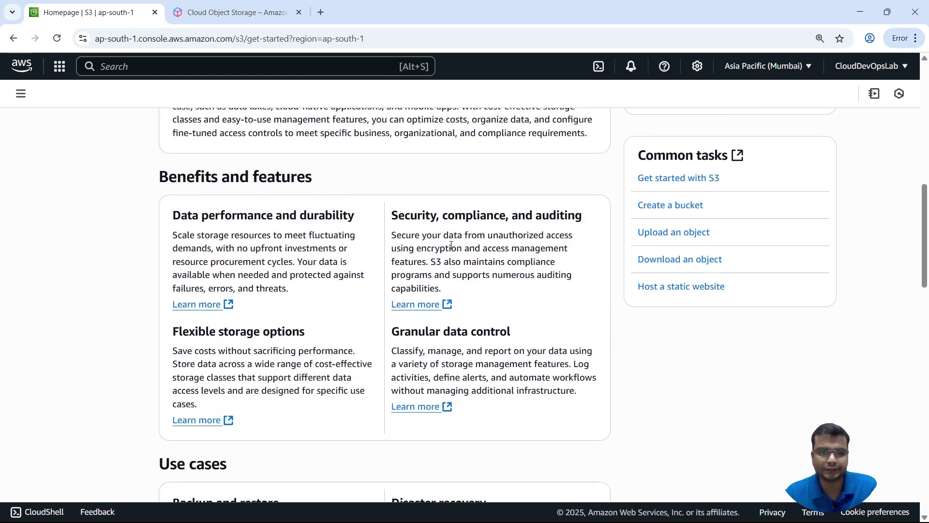
pyautogui.scroll(-4, 348, 270)
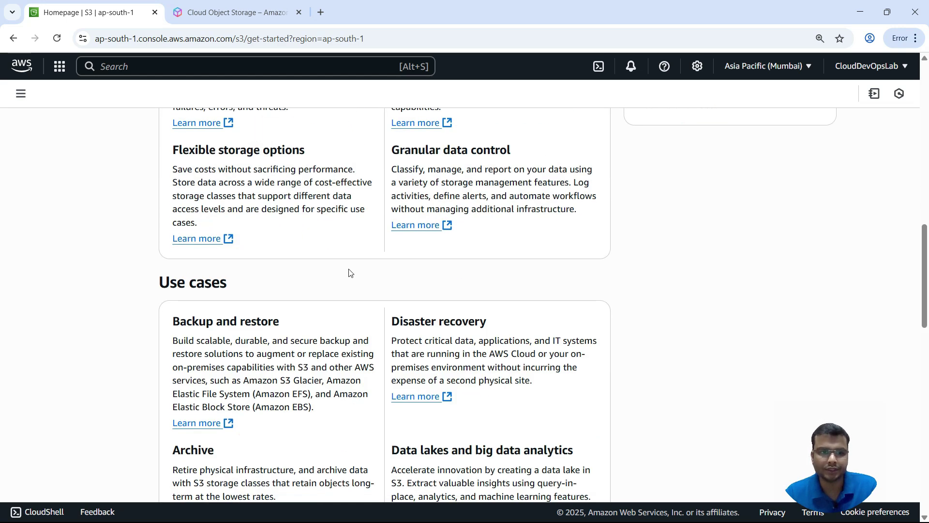
pyautogui.scroll(-1, 209, 286)
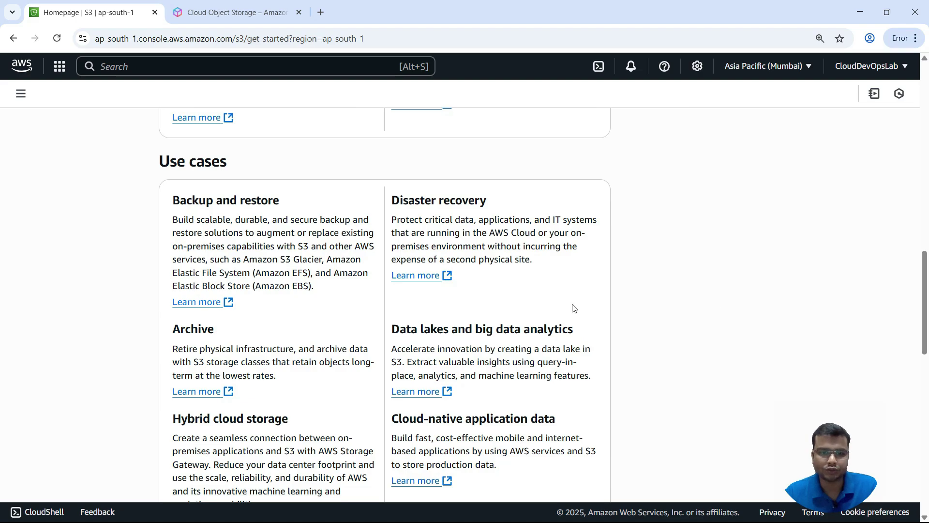
pyautogui.scroll(-7, 572, 307)
pyautogui.scroll(-5, 572, 307)
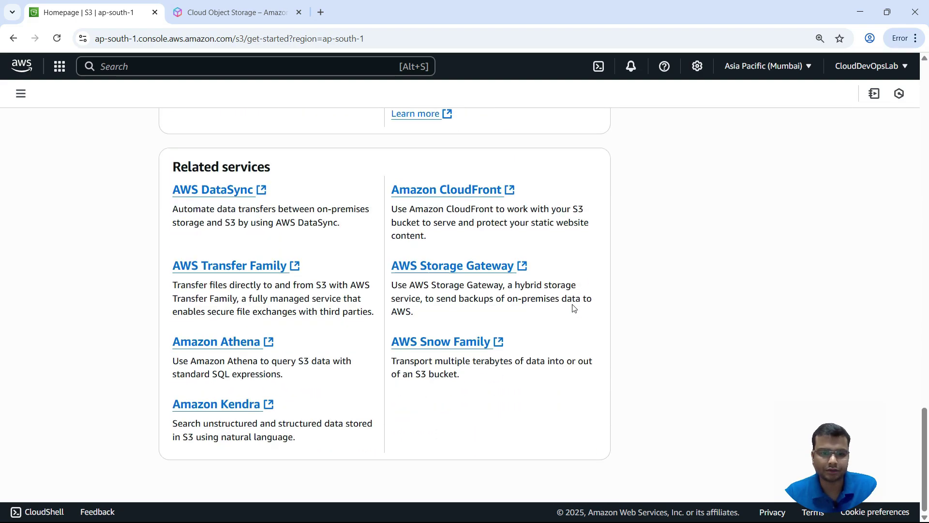
pyautogui.scroll(11, 572, 307)
pyautogui.scroll(15, 573, 306)
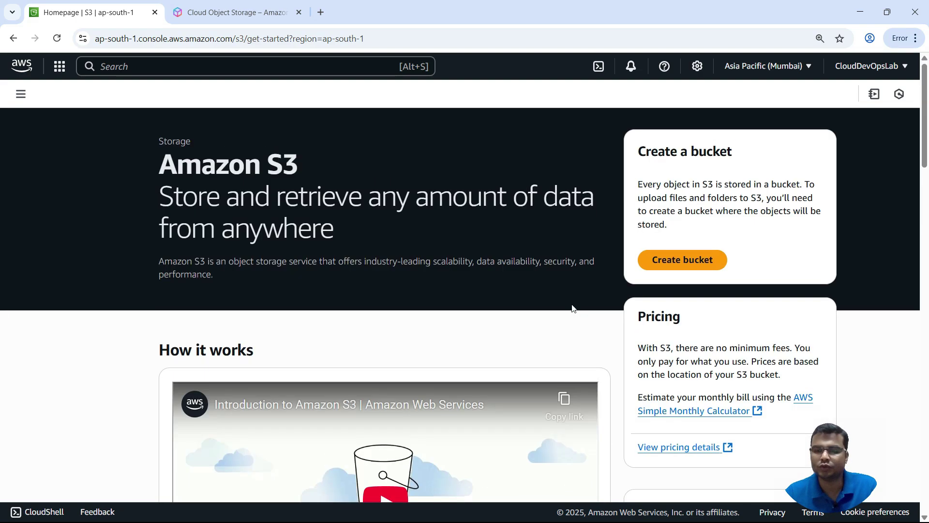
# Switch to the Amazon S3 product page and read the "What is Amazon S3?" introduction.
pyautogui.click(229, 13)
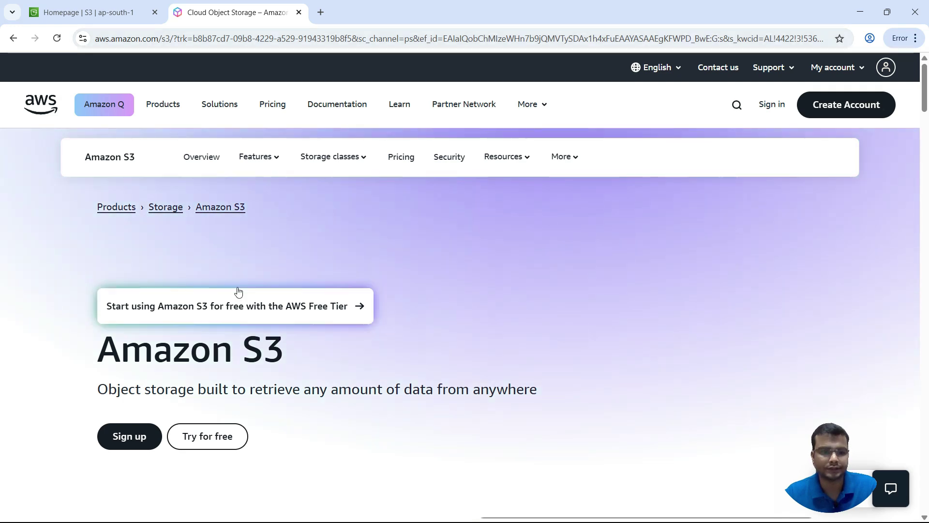
pyautogui.scroll(-3, 590, 301)
pyautogui.scroll(3, 588, 306)
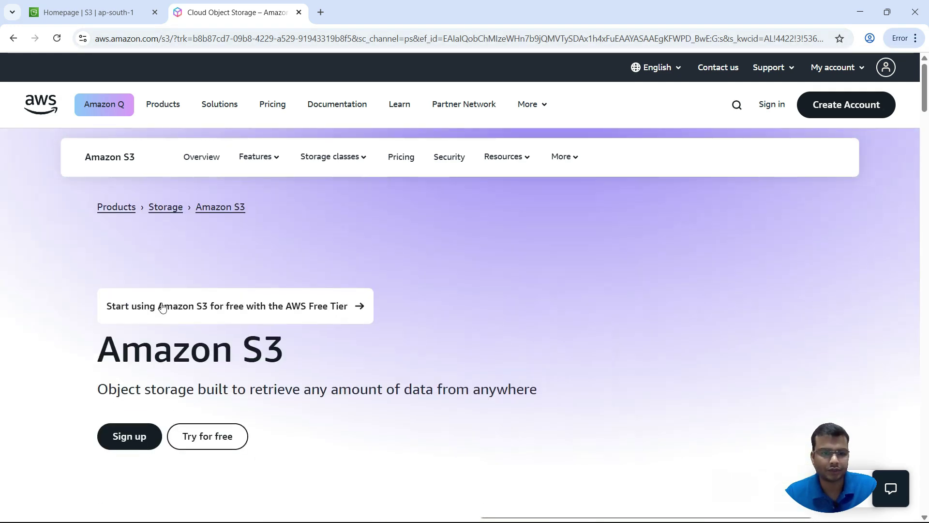
pyautogui.scroll(-3, 156, 307)
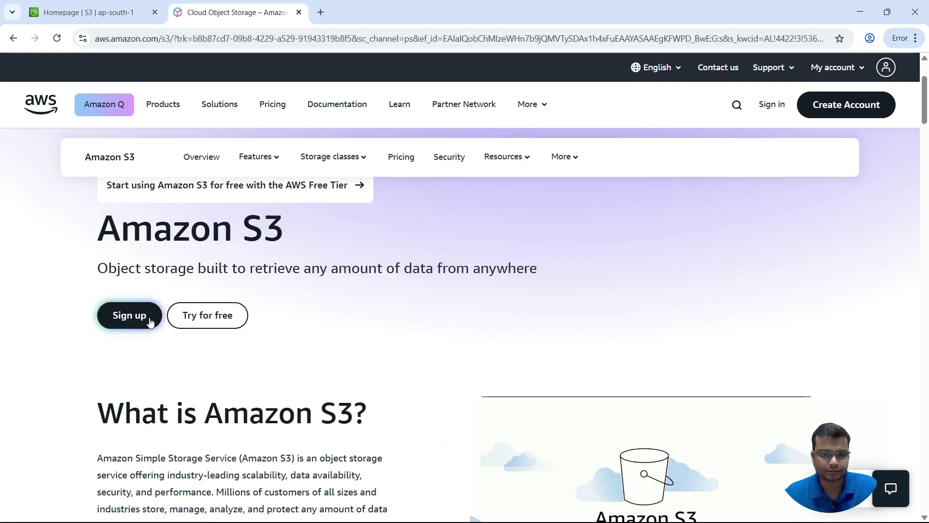
pyautogui.scroll(-6, 150, 317)
pyautogui.scroll(3, 186, 270)
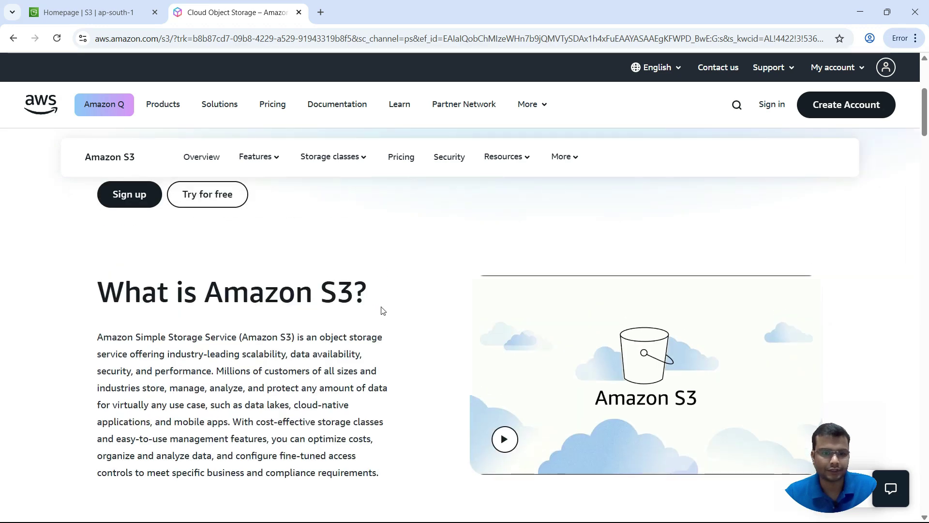
pyautogui.scroll(-2, 338, 300)
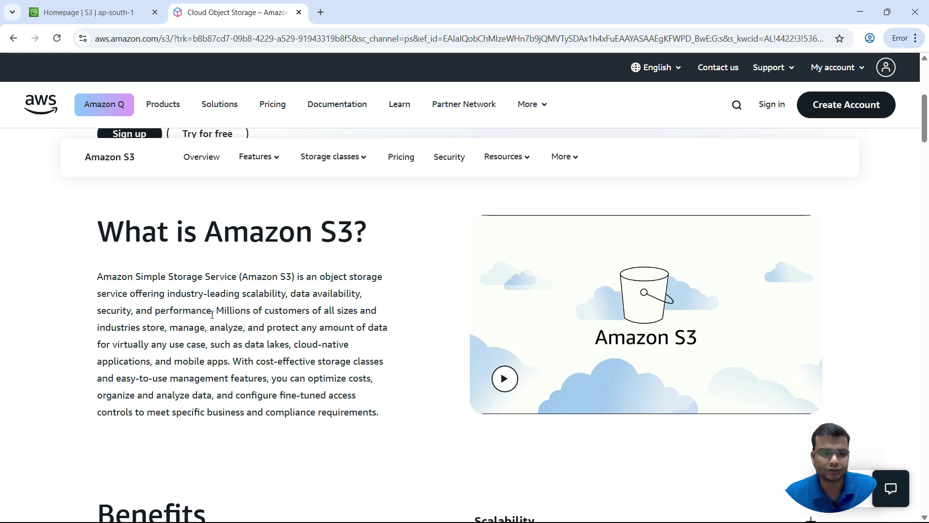
# Expand and read the S3 benefits on scalability, durability and availability, security and data protection, and lowest price and highest performance.
pyautogui.scroll(-5, 520, 276)
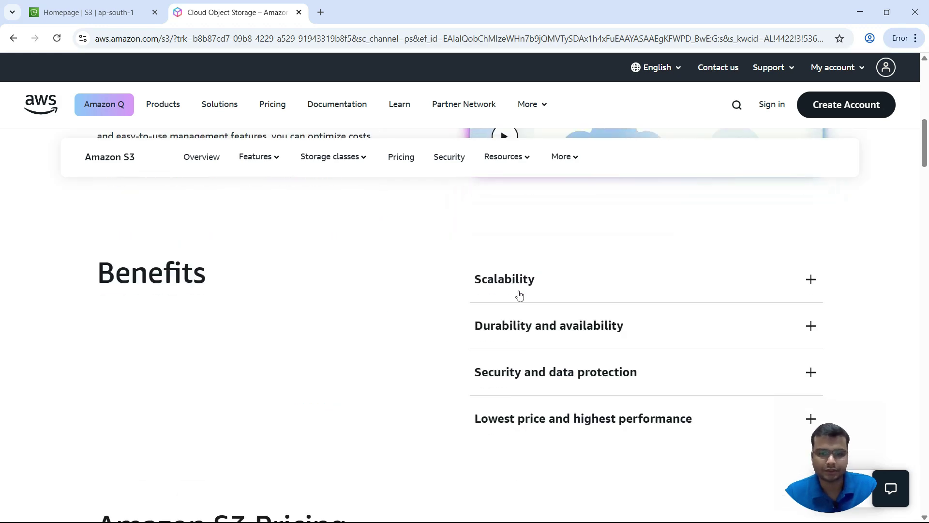
pyautogui.click(527, 285)
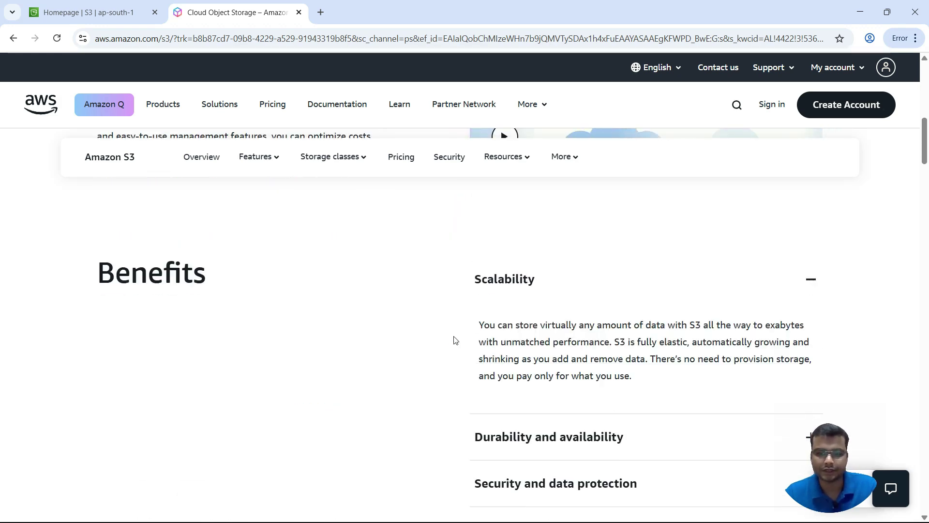
pyautogui.scroll(-3, 455, 340)
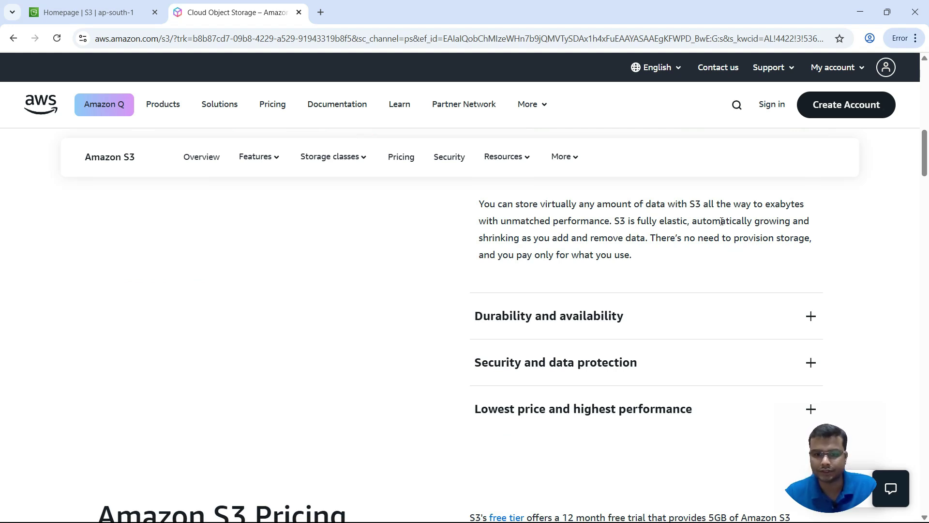
pyautogui.click(564, 315)
pyautogui.scroll(-3, 405, 347)
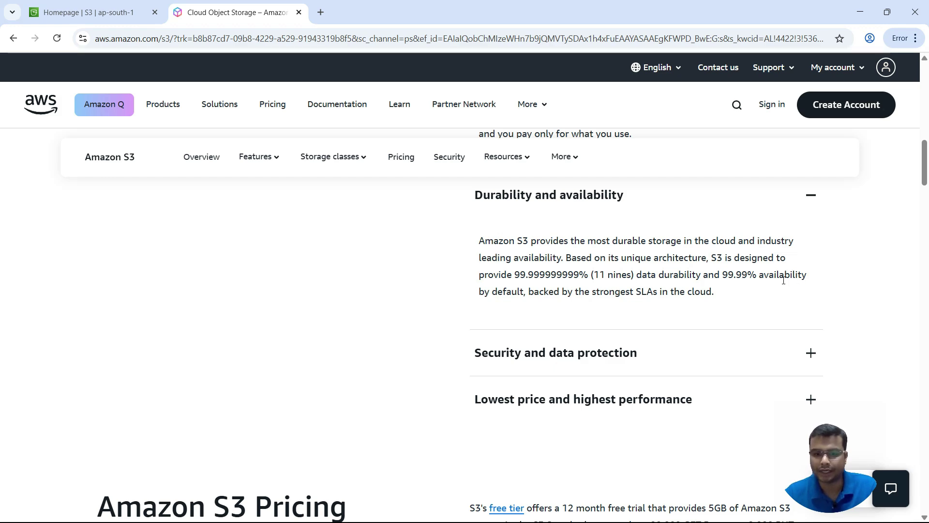
pyautogui.scroll(-1, 769, 290)
pyautogui.click(591, 297)
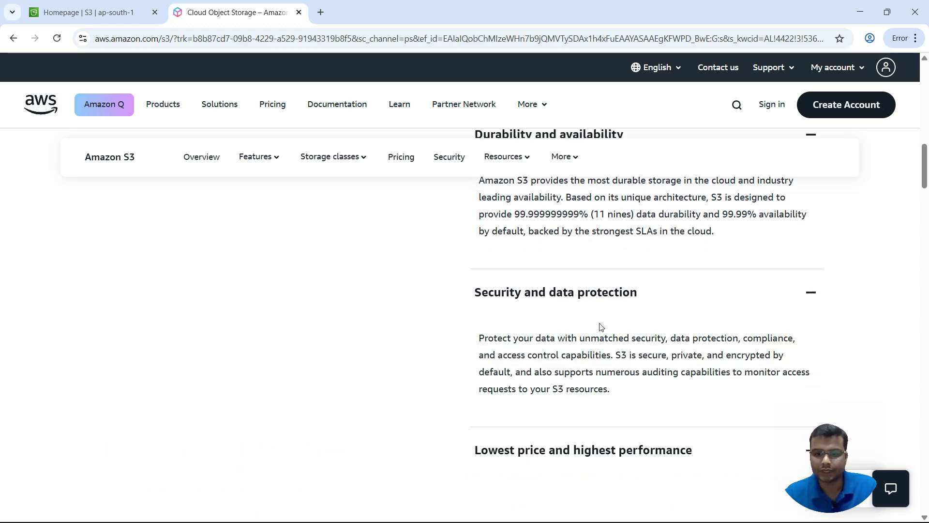
pyautogui.scroll(-3, 599, 327)
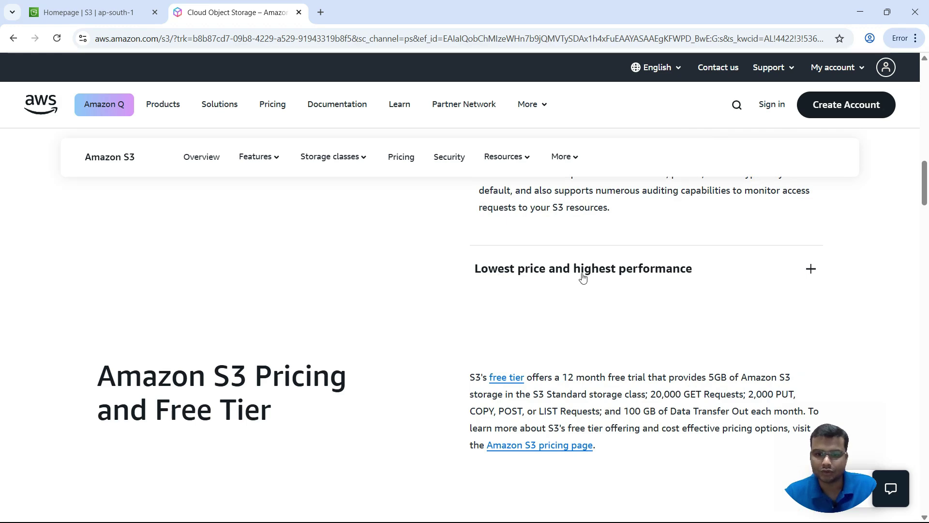
pyautogui.click(624, 279)
pyautogui.scroll(-3, 620, 293)
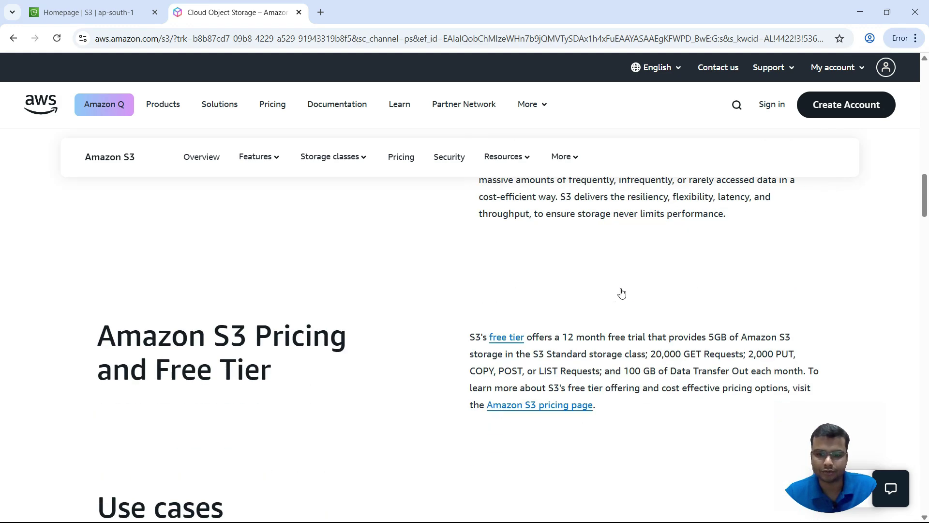
# Review the product page from S3 pricing and free tier through use cases and how it works, and return to the S3 console page.
pyautogui.scroll(-2, 270, 323)
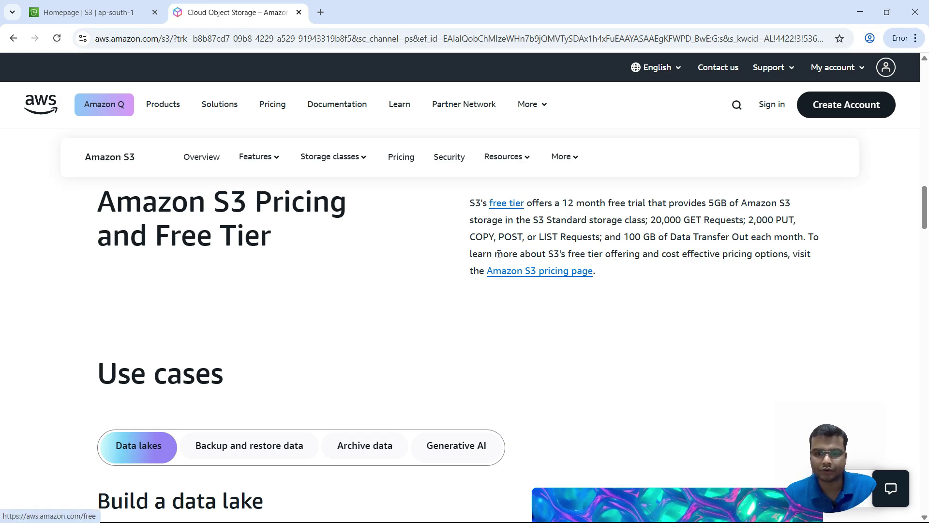
pyautogui.scroll(-3, 576, 273)
pyautogui.scroll(3, 605, 247)
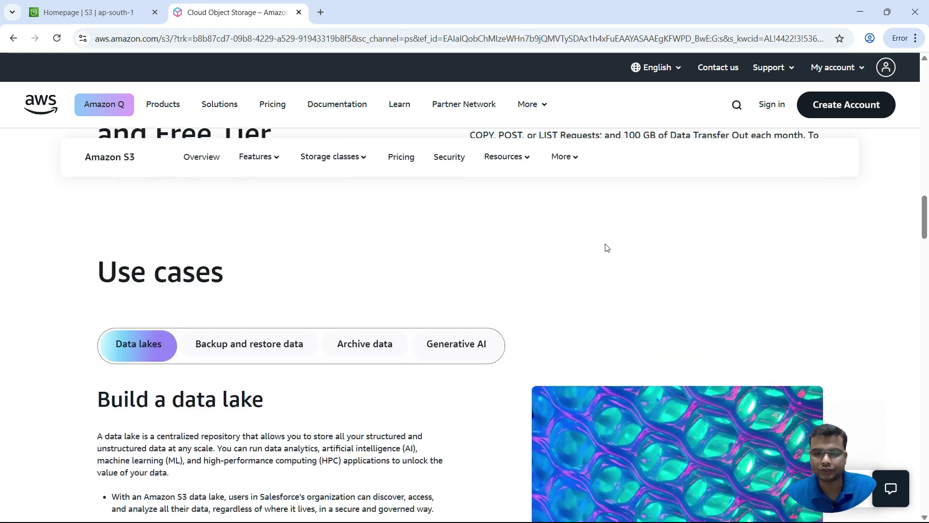
pyautogui.scroll(-3, 604, 247)
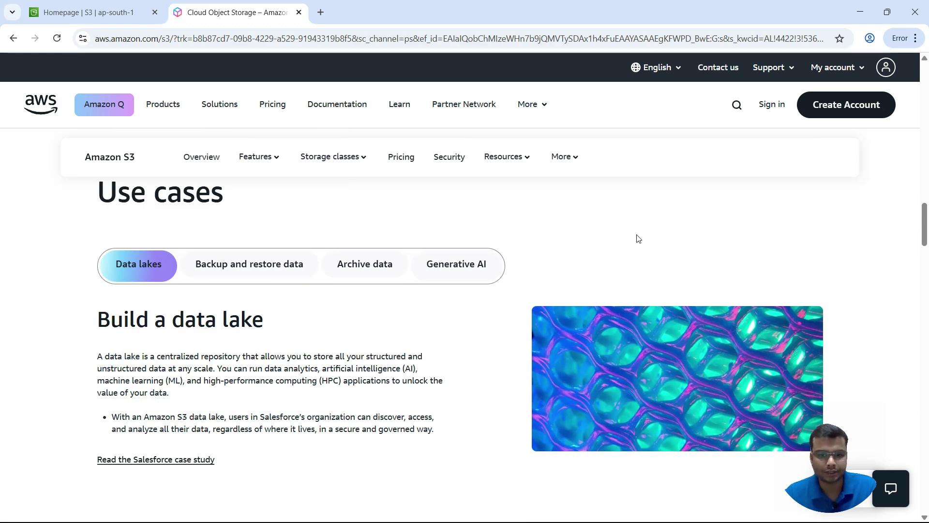
pyautogui.scroll(-2, 440, 355)
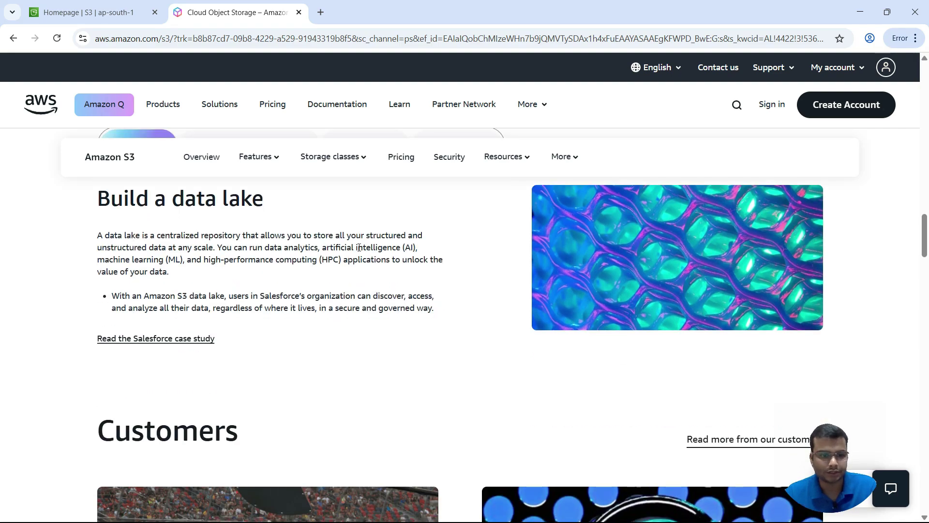
pyautogui.scroll(-7, 346, 300)
pyautogui.scroll(-10, 364, 335)
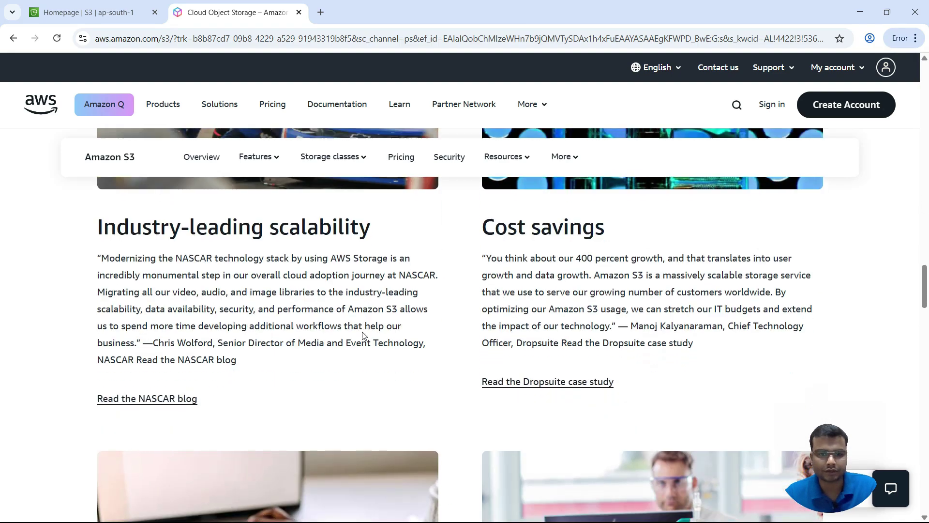
pyautogui.scroll(-4, 363, 335)
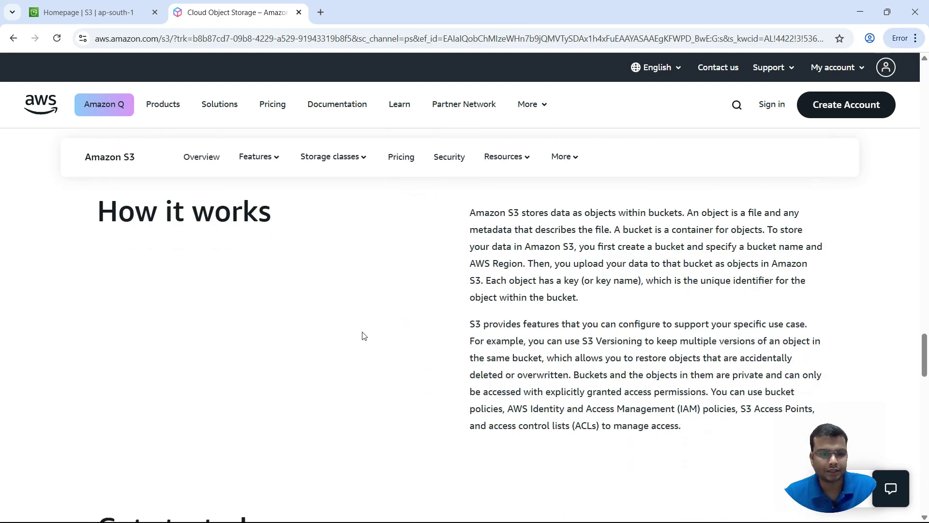
pyautogui.scroll(-5, 364, 336)
pyautogui.scroll(-12, 364, 335)
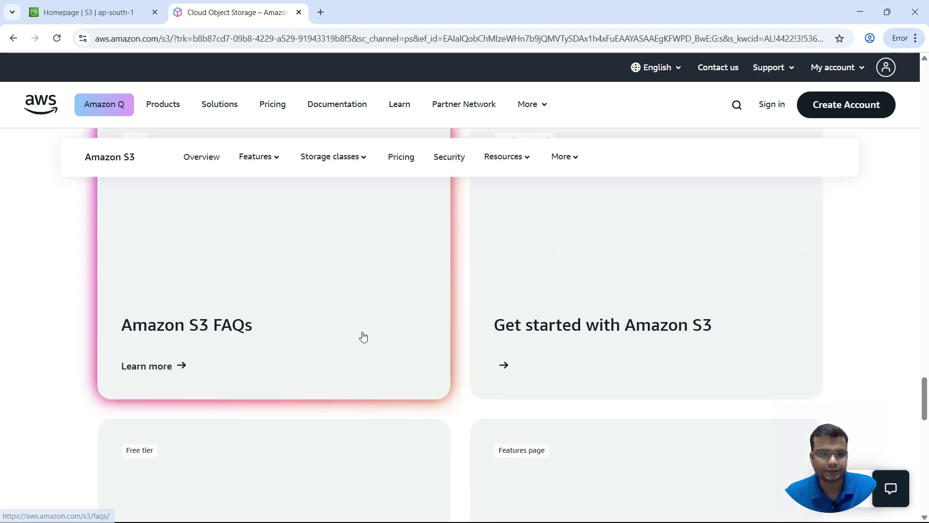
pyautogui.scroll(20, 365, 336)
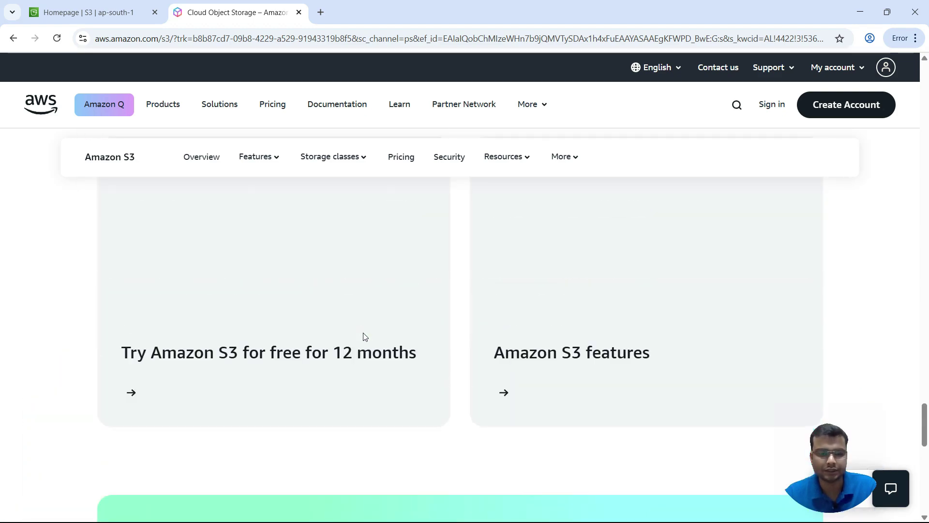
pyautogui.scroll(15, 365, 334)
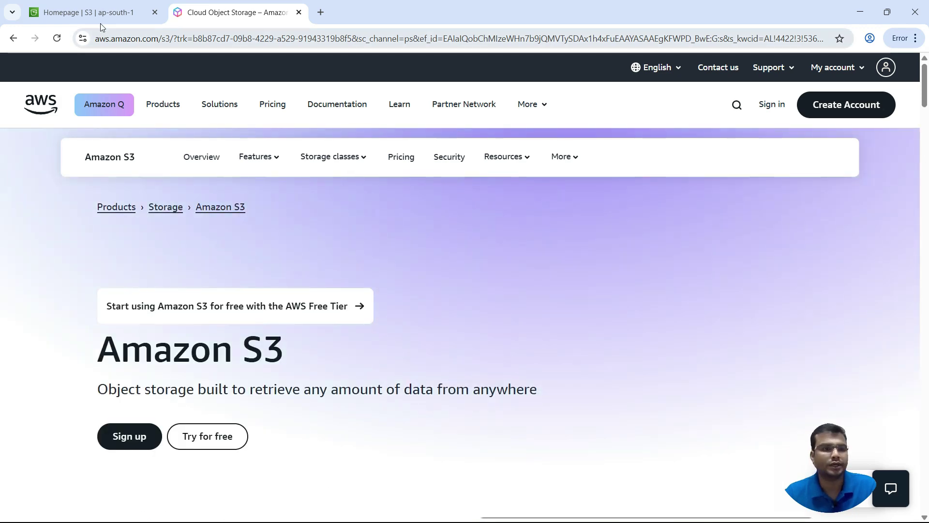
pyautogui.click(100, 14)
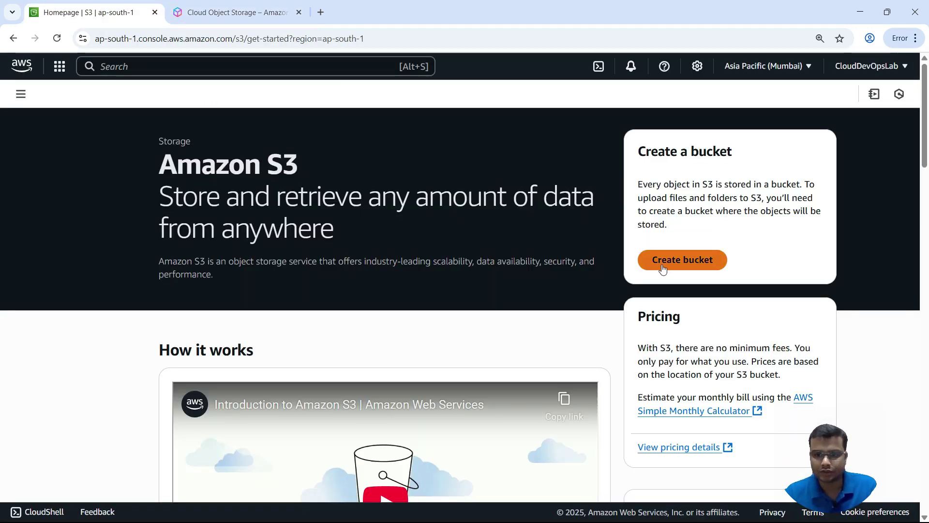
# Start creating a new S3 bucket from the console home page.
pyautogui.scroll(-3, 778, 262)
pyautogui.scroll(3, 622, 309)
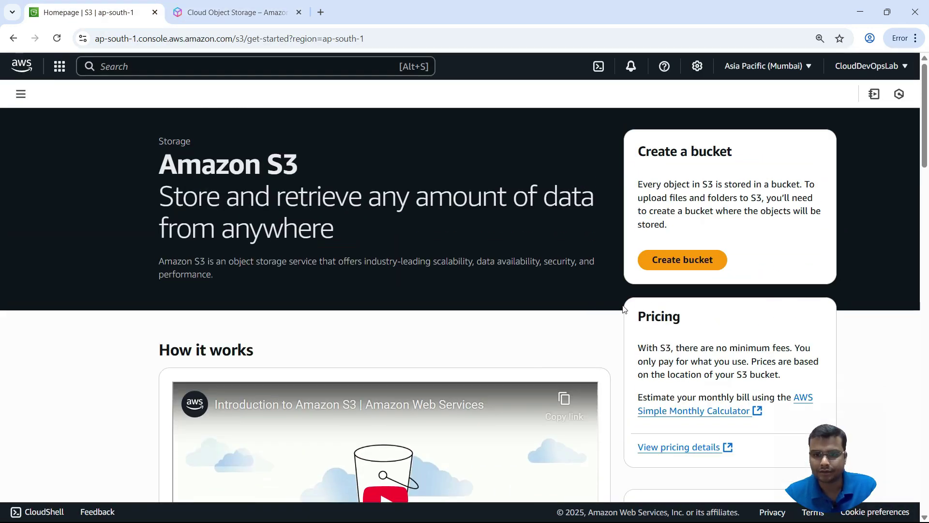
pyautogui.click(682, 260)
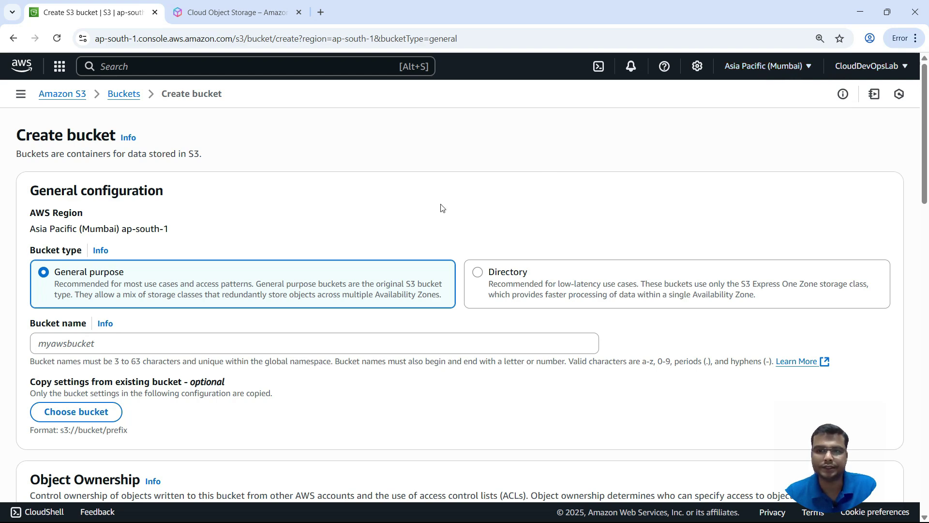
# Name the general purpose bucket dev and try to create it with the default ownership, public access, versioning and encryption settings.
pyautogui.scroll(-2, 171, 333)
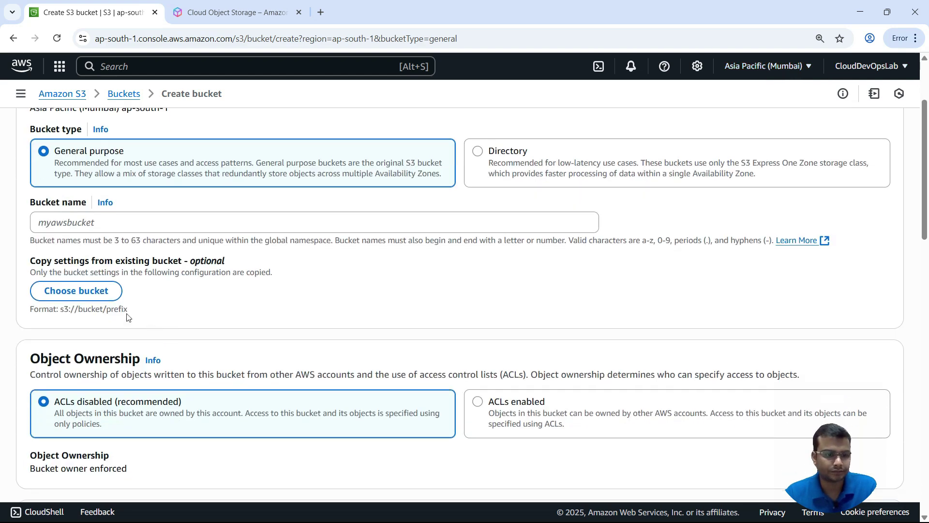
pyautogui.click(67, 225)
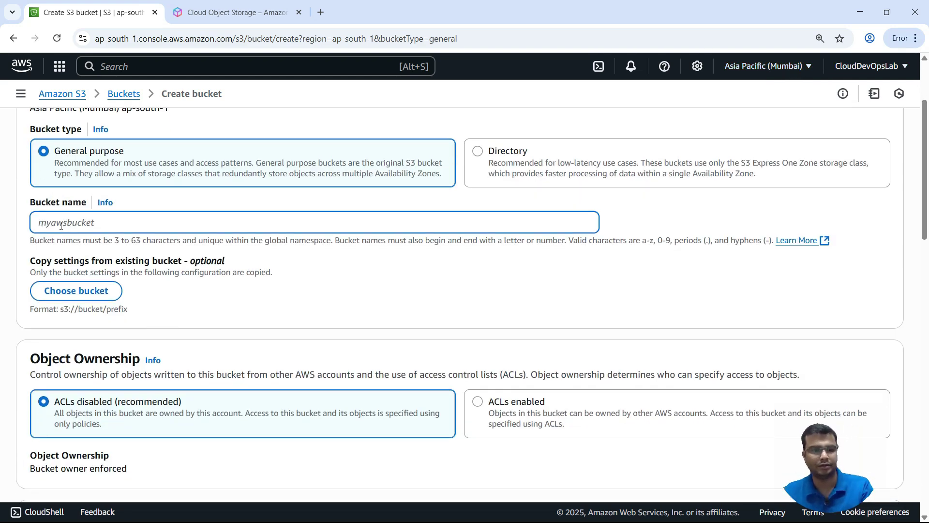
pyautogui.write('dev')
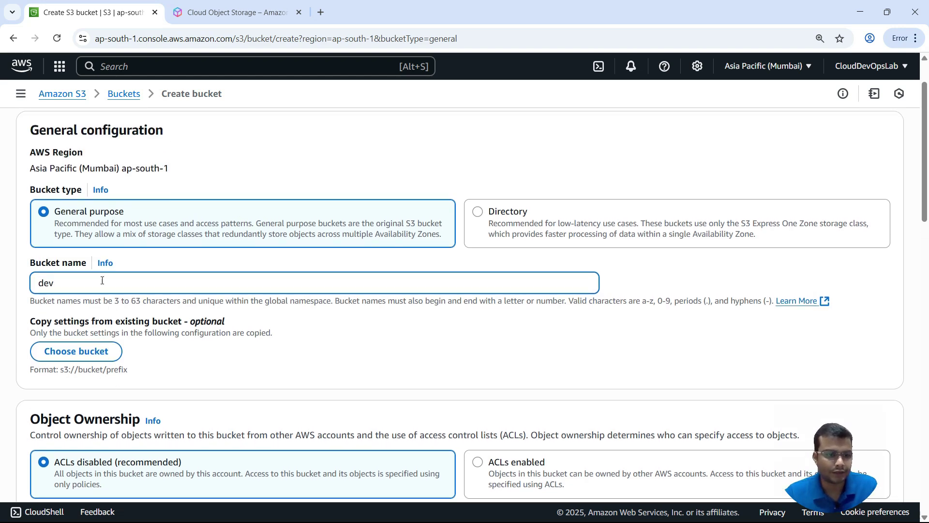
pyautogui.scroll(-2, 131, 326)
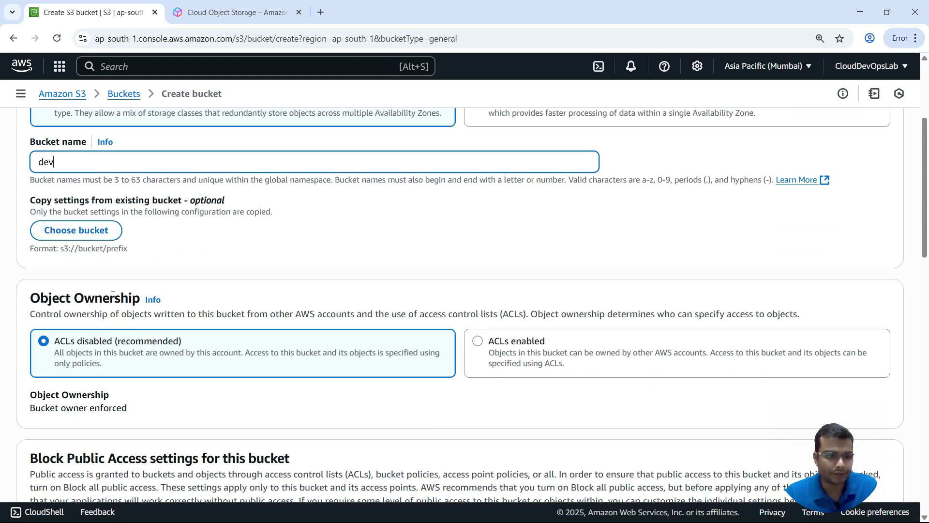
pyautogui.scroll(-2, 112, 295)
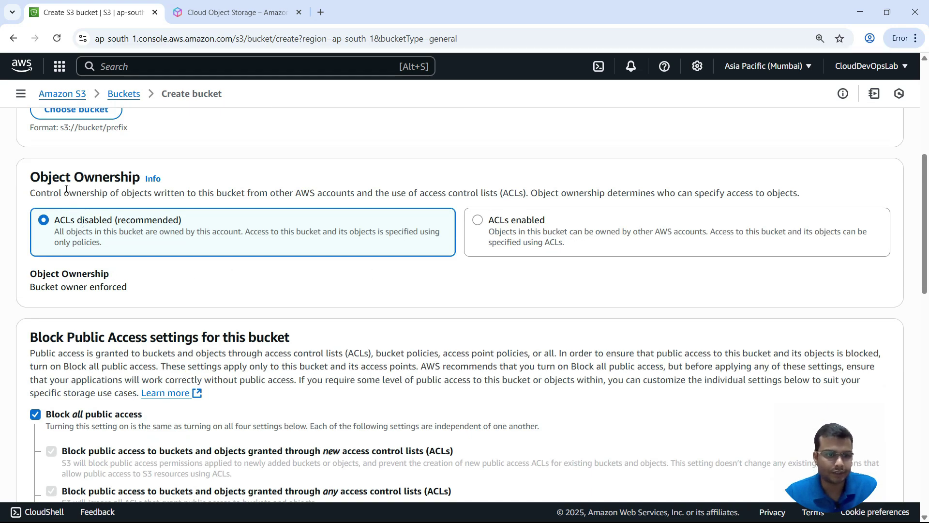
pyautogui.scroll(-4, 97, 259)
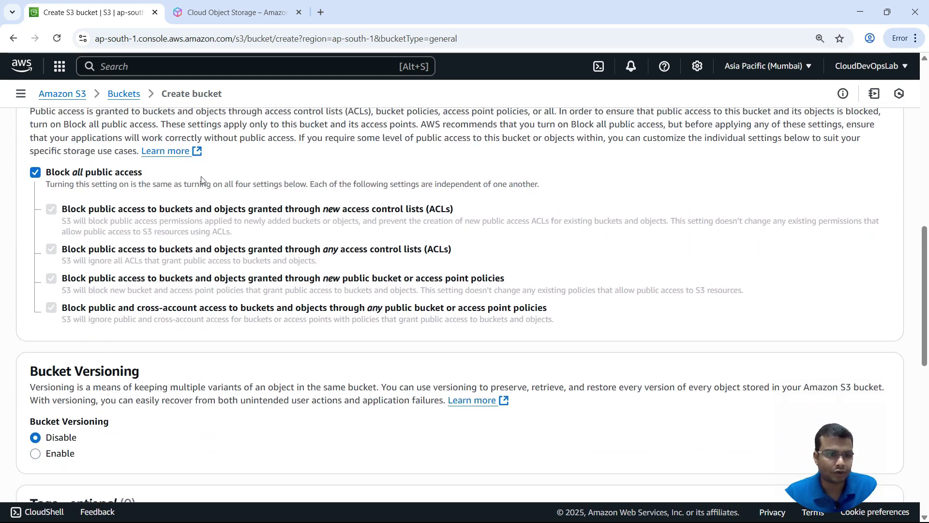
pyautogui.scroll(-3, 135, 230)
pyautogui.scroll(-3, 131, 309)
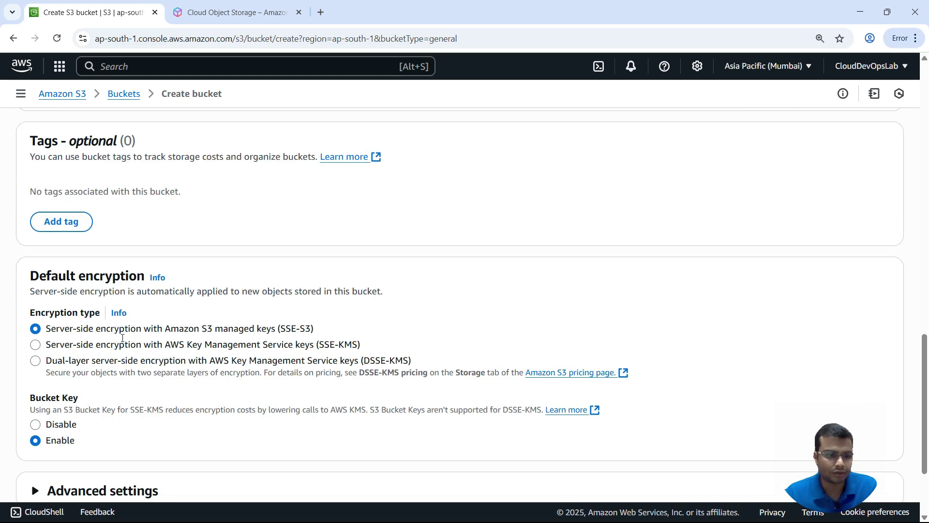
pyautogui.scroll(-3, 123, 337)
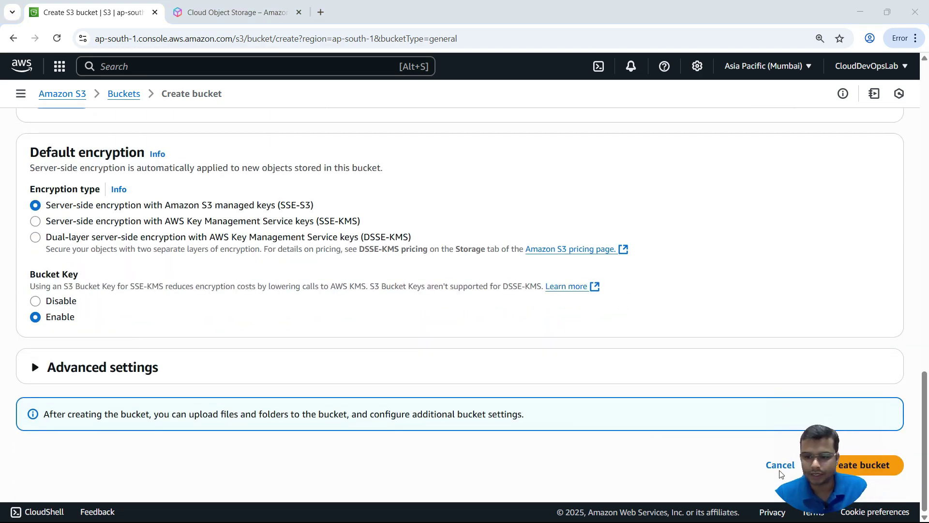
pyautogui.click(832, 471)
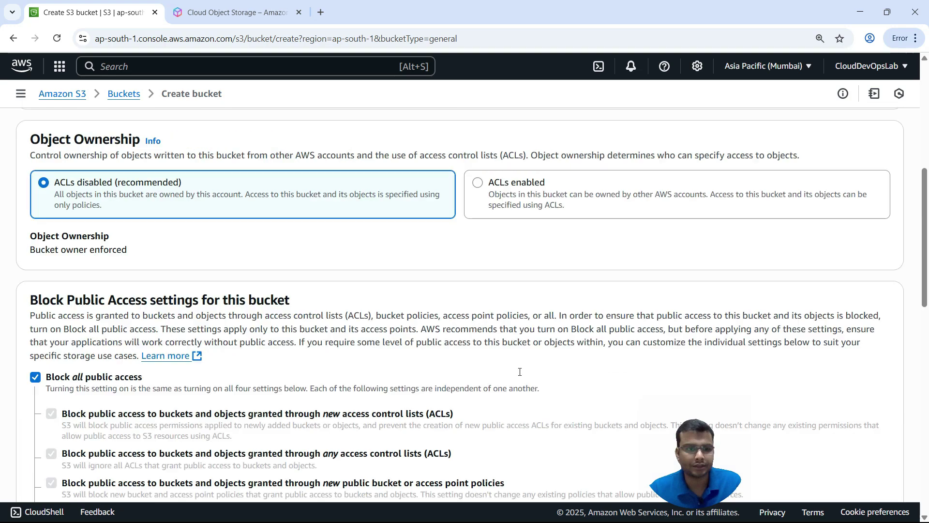
# Replace the bucket name with cloudailabsbucket and create the bucket with the default settings.
pyautogui.scroll(-3, 2, 365)
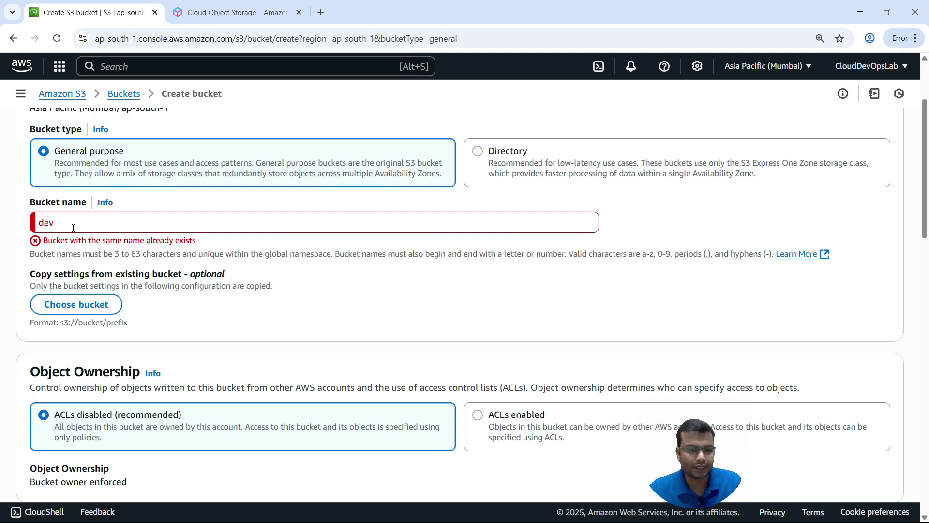
pyautogui.moveTo(73, 228); pyautogui.dragTo(21, 226)
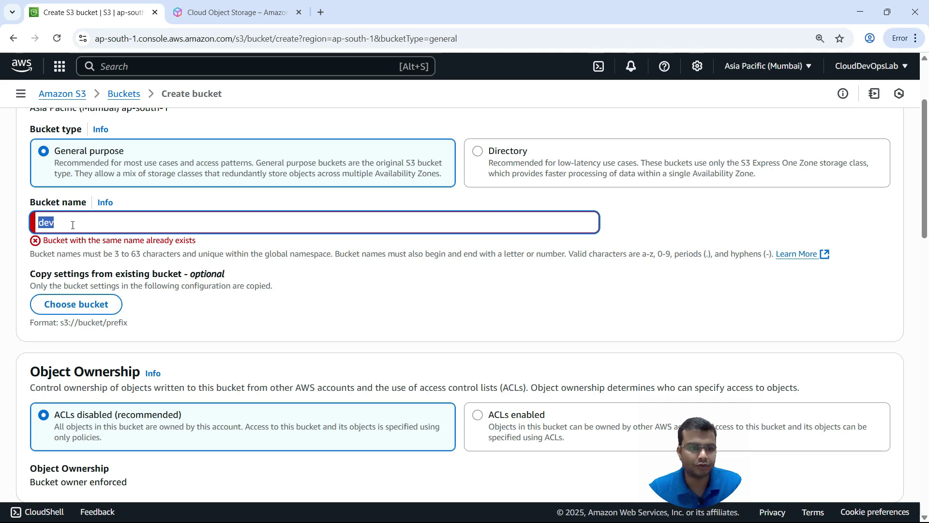
pyautogui.write('cloudailabsbucket')
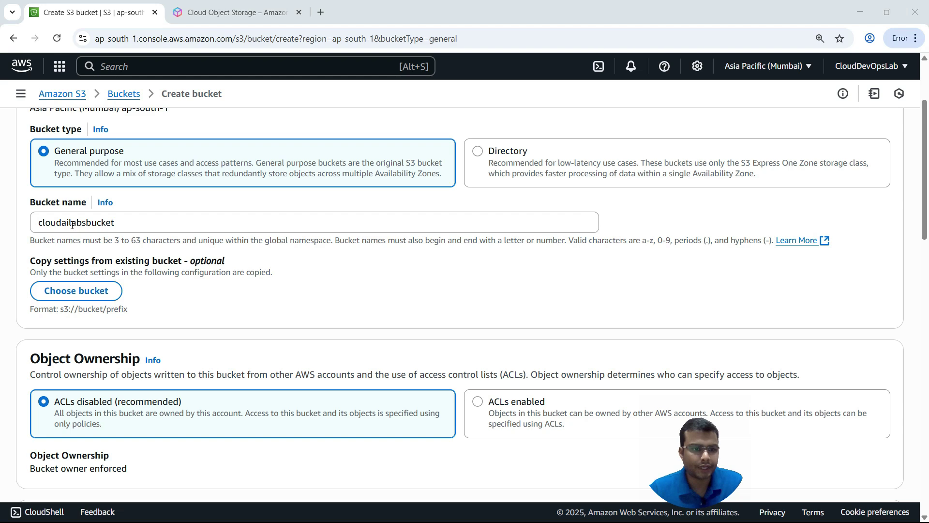
pyautogui.scroll(2, 121, 224)
pyautogui.scroll(-4, 121, 224)
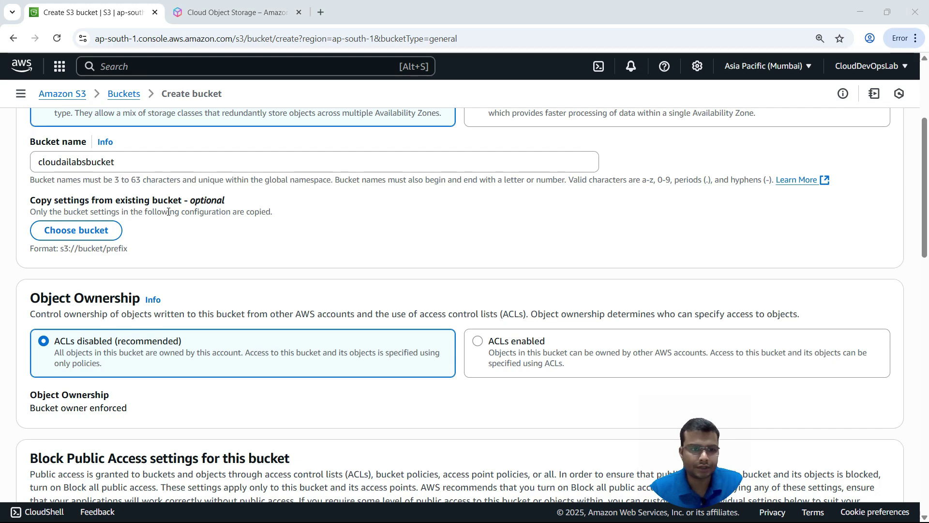
pyautogui.scroll(-6, 168, 276)
pyautogui.scroll(-5, 168, 275)
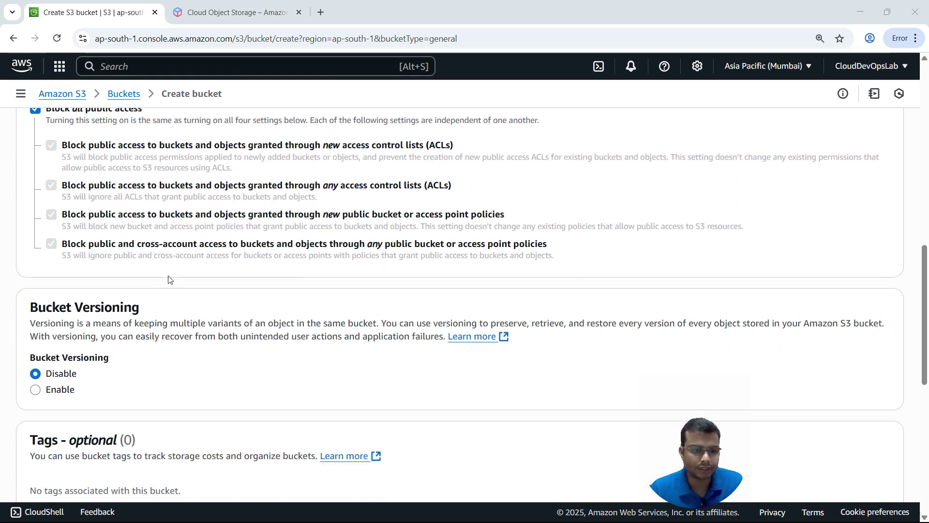
pyautogui.scroll(-5, 169, 279)
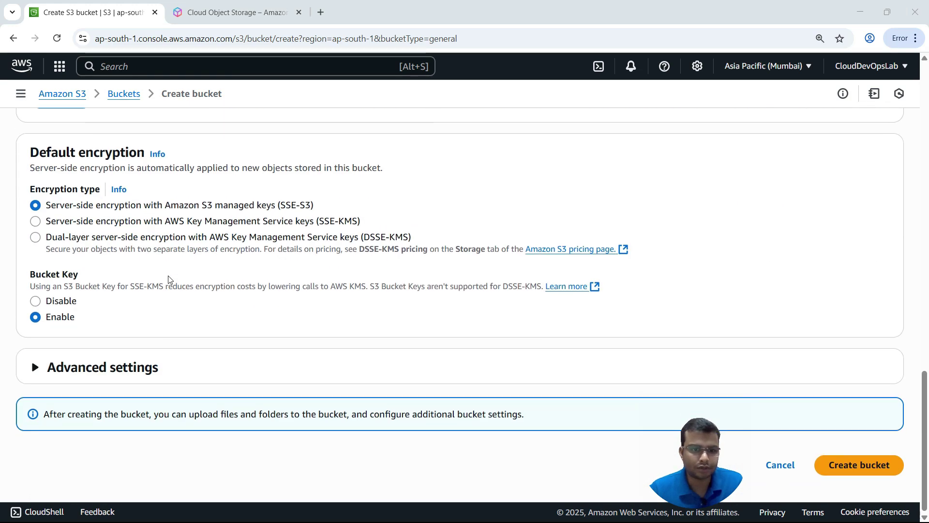
pyautogui.click(877, 461)
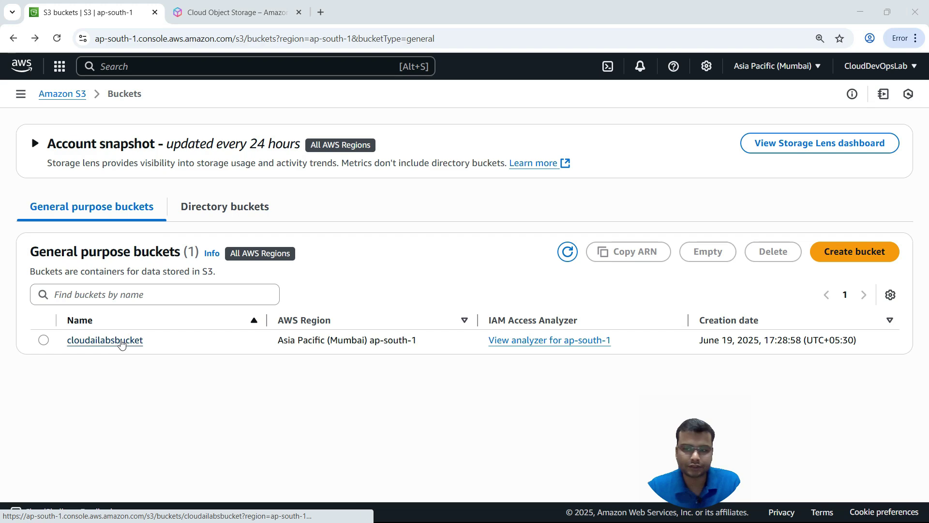
# Open cloudailabsbucket and upload the image Cloud Ai Labs.jpg from the Desktop folder to it.
pyautogui.click(121, 340)
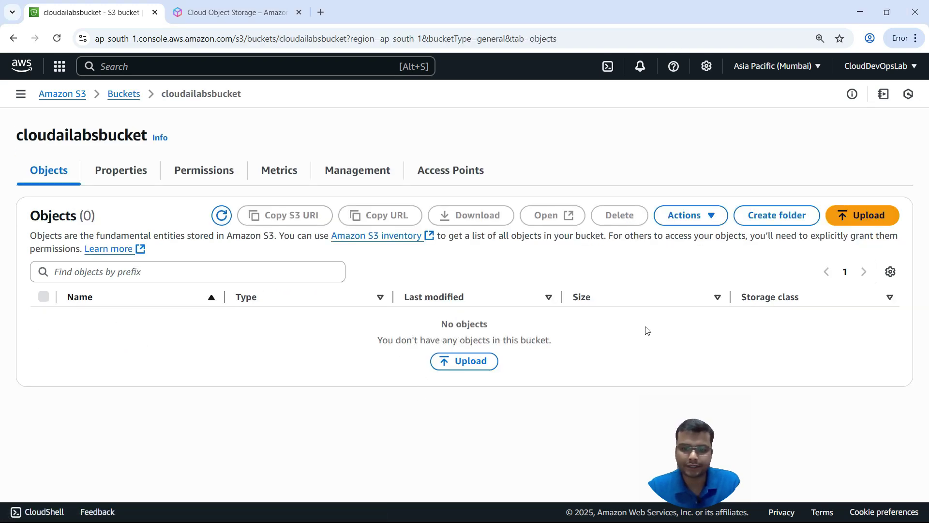
pyautogui.click(869, 217)
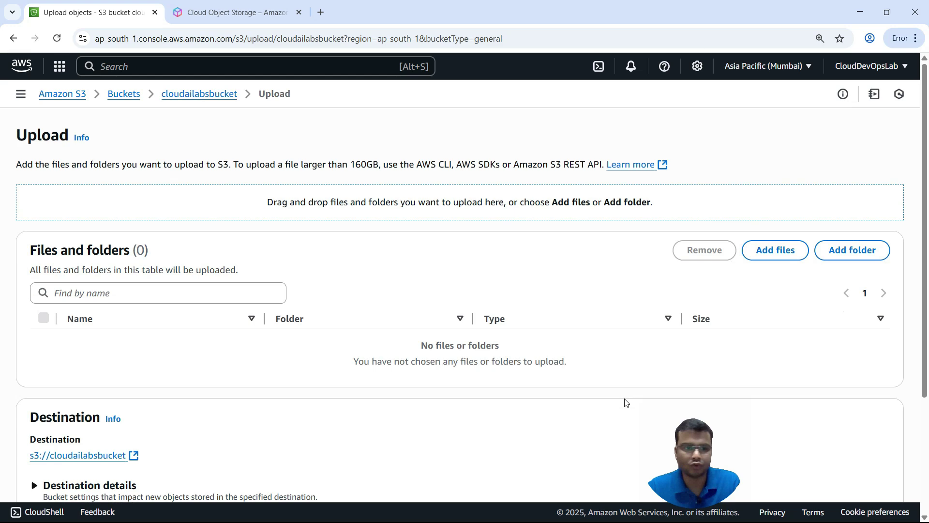
pyautogui.click(778, 251)
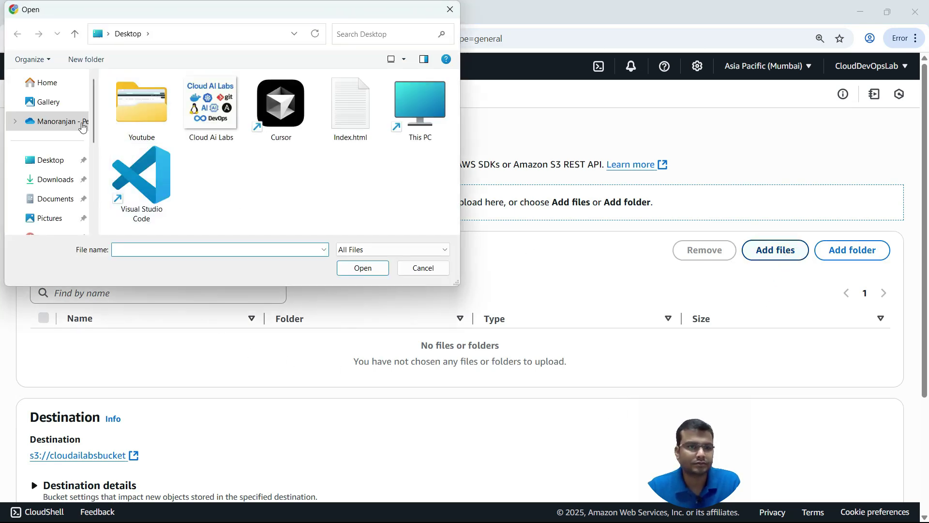
pyautogui.doubleClick(214, 101)
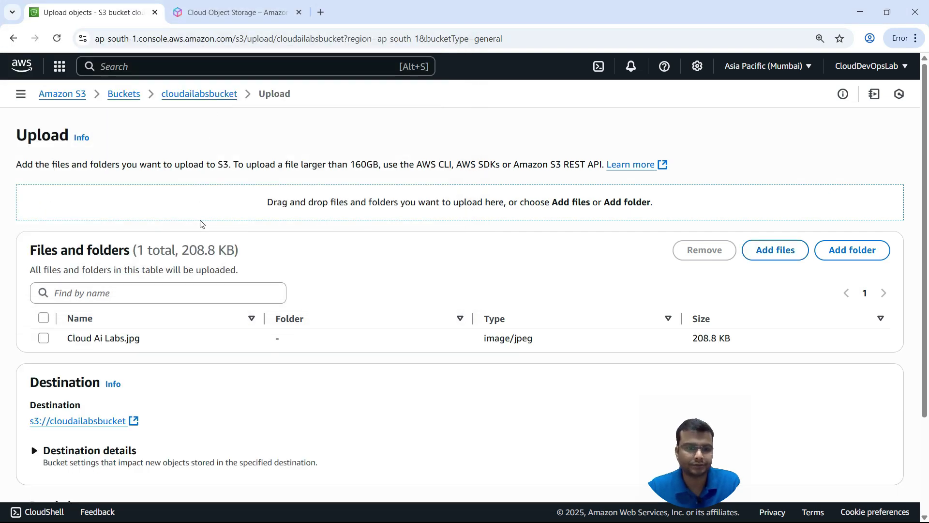
pyautogui.scroll(-2, 253, 355)
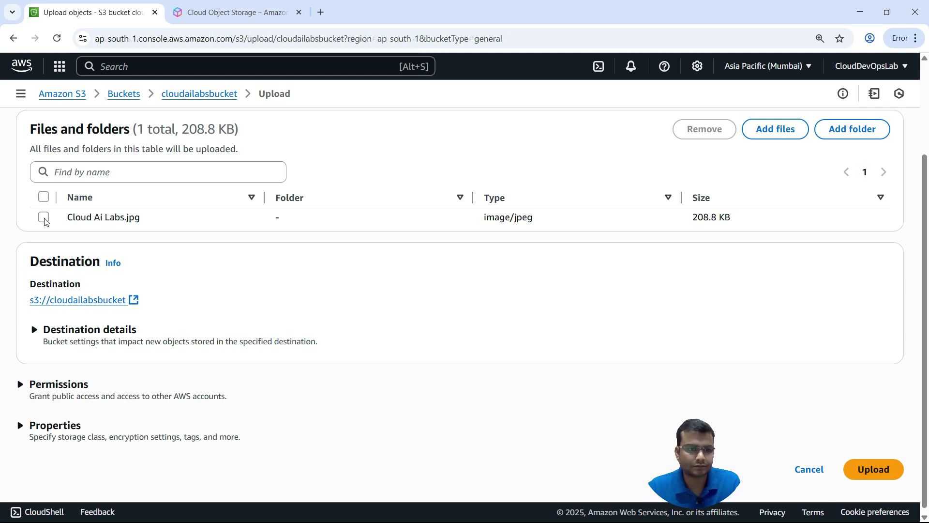
pyautogui.click(44, 217)
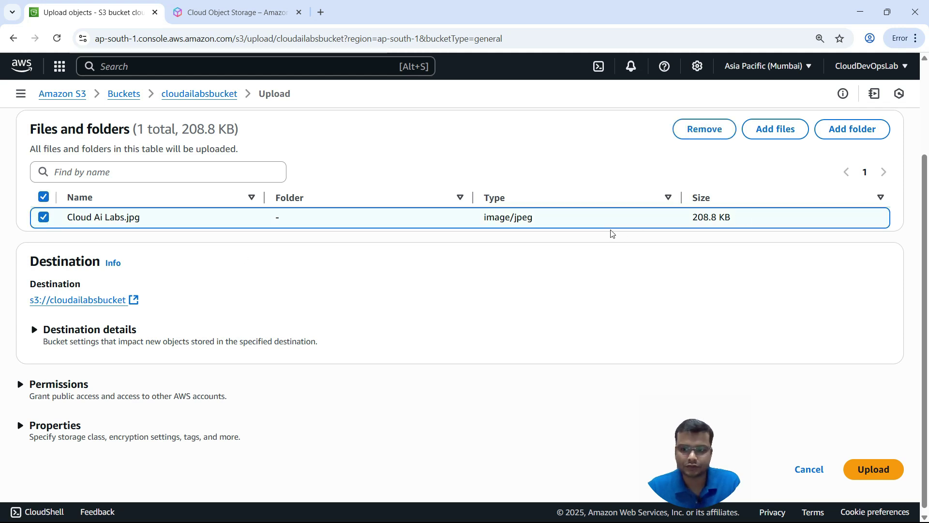
pyautogui.scroll(-1, 611, 237)
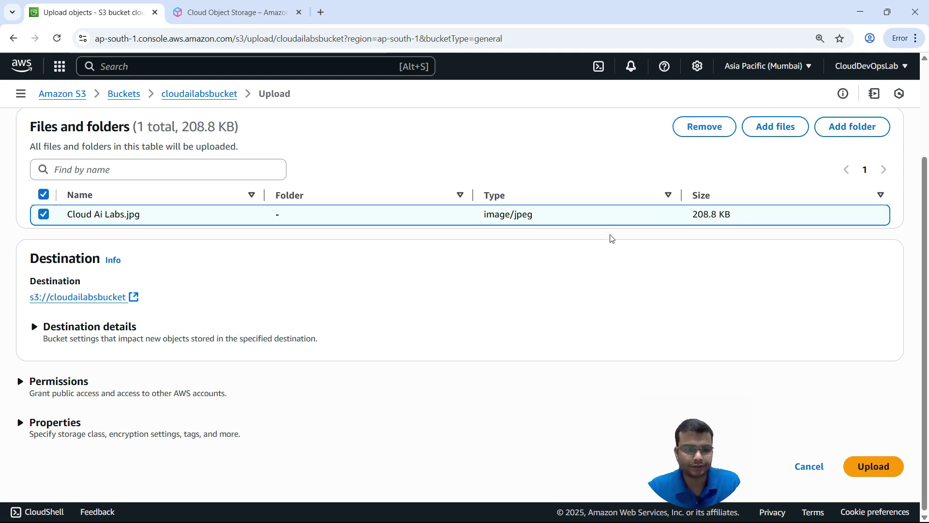
pyautogui.click(869, 465)
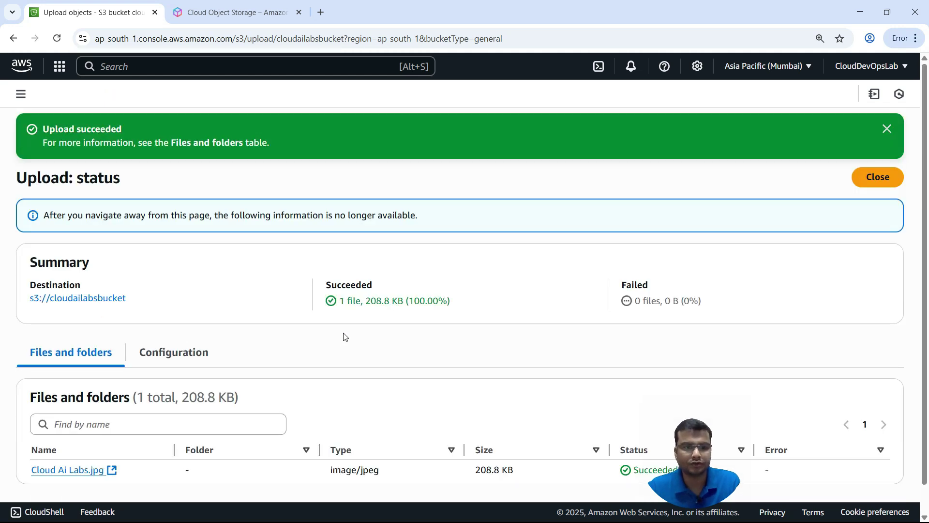
# View the uploaded image's object details, test public access through its Object URL, and return to the details page.
pyautogui.scroll(-1, 345, 336)
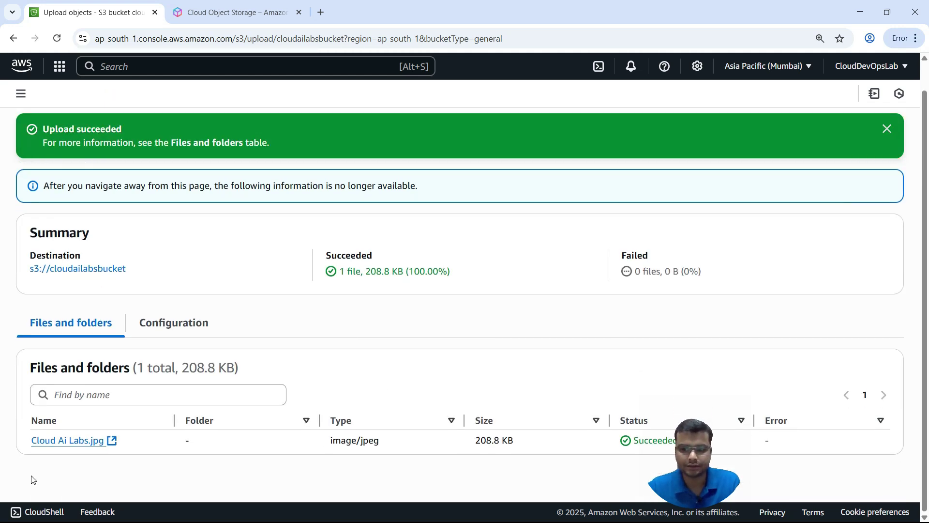
pyautogui.click(67, 441)
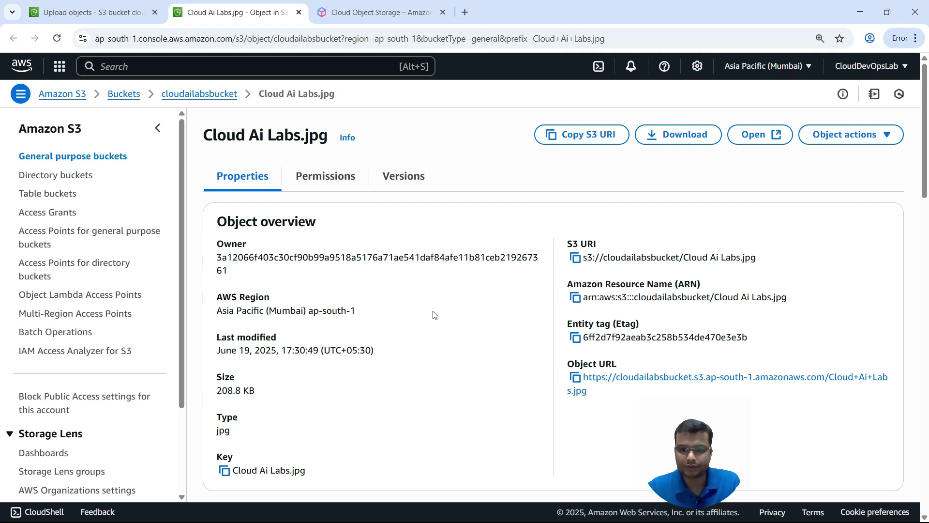
pyautogui.scroll(-2, 433, 315)
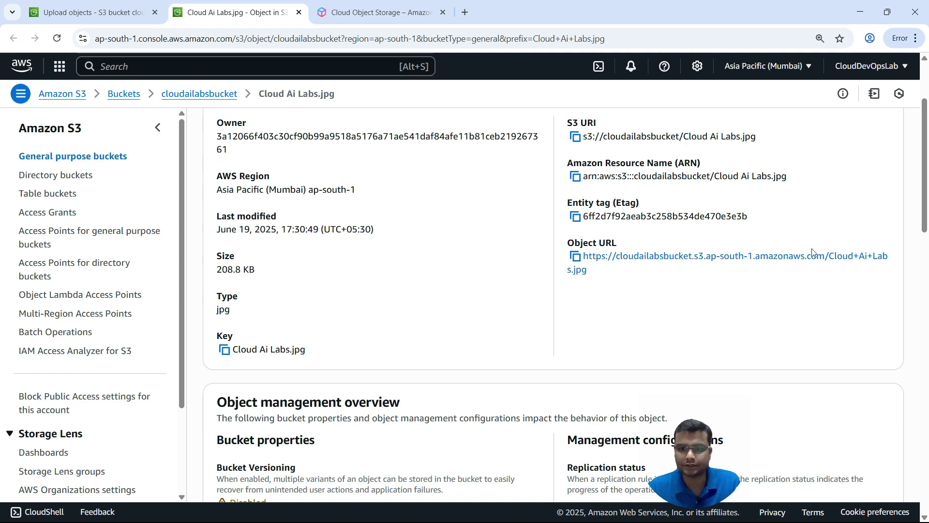
pyautogui.click(647, 261)
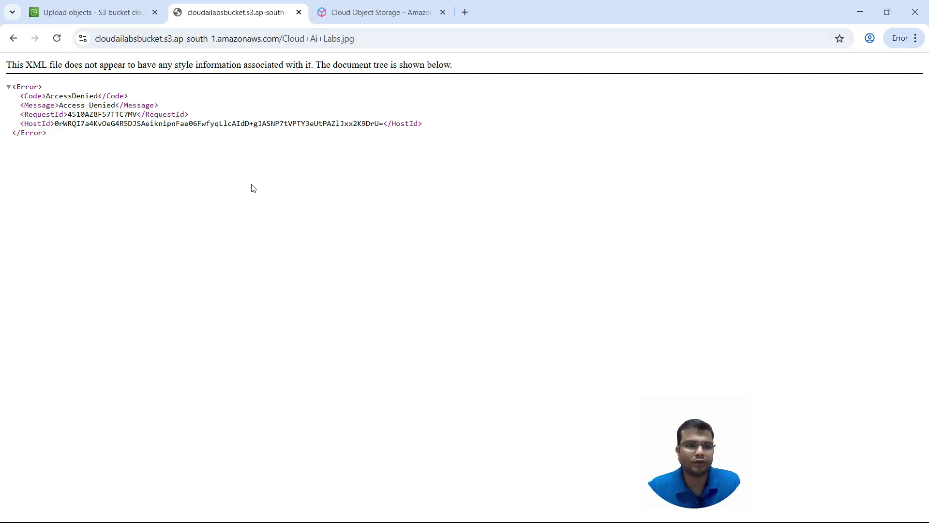
pyautogui.click(13, 40)
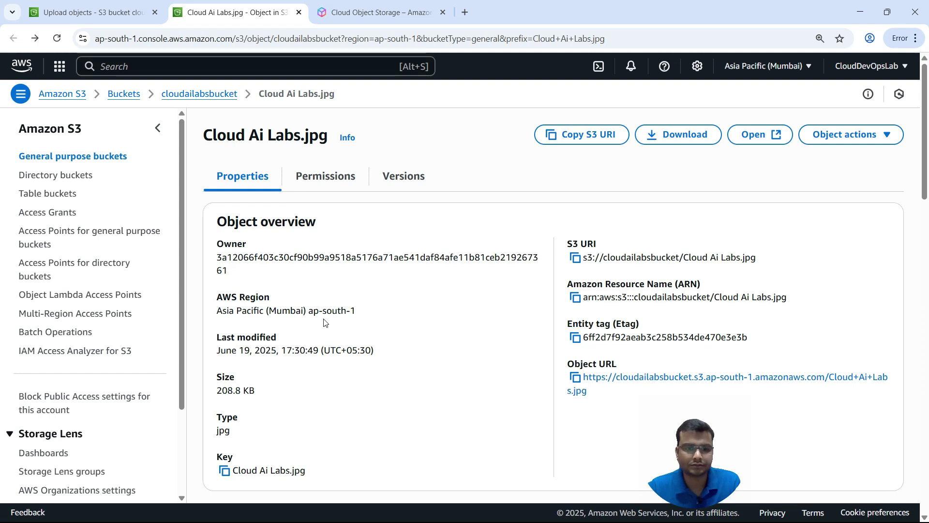
# Return to cloudailabsbucket, select Cloud Ai Labs.jpg and open the bucket's permissions at the Block public access settings.
pyautogui.click(202, 95)
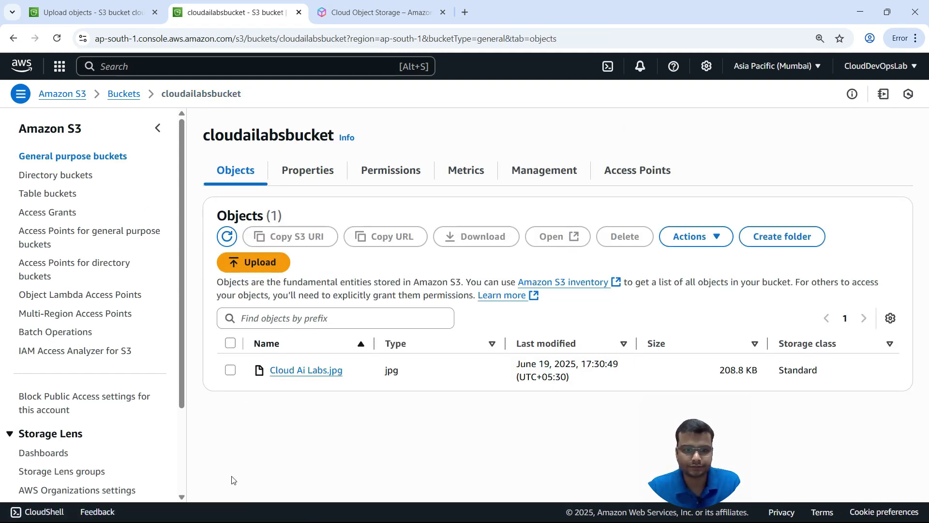
pyautogui.click(231, 371)
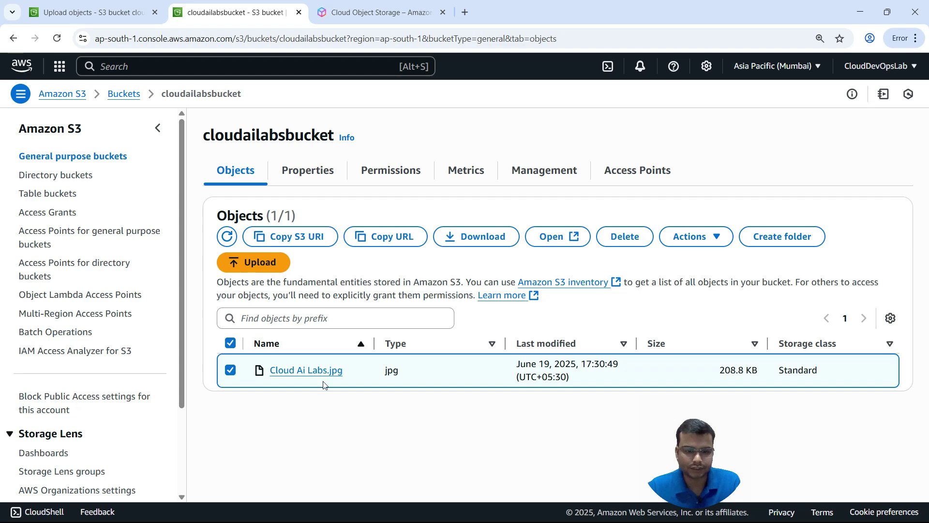
pyautogui.click(391, 174)
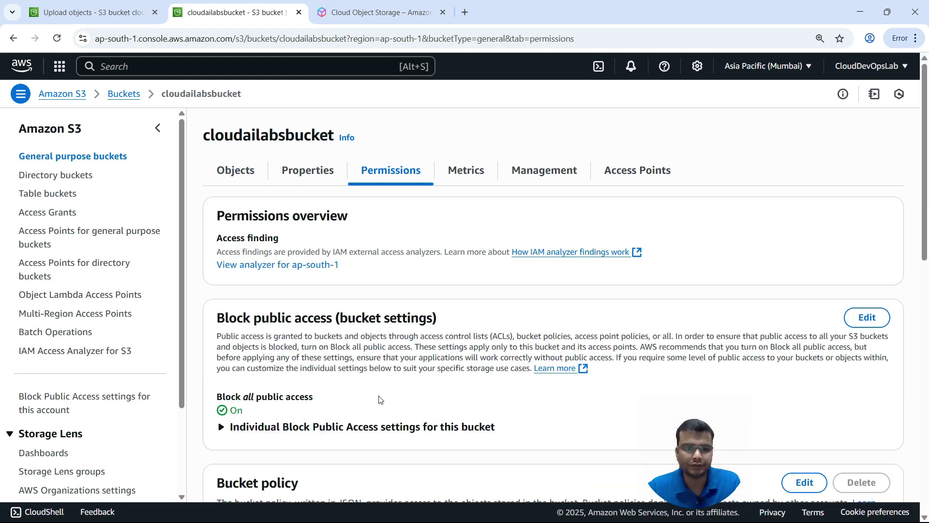
pyautogui.scroll(-1, 380, 394)
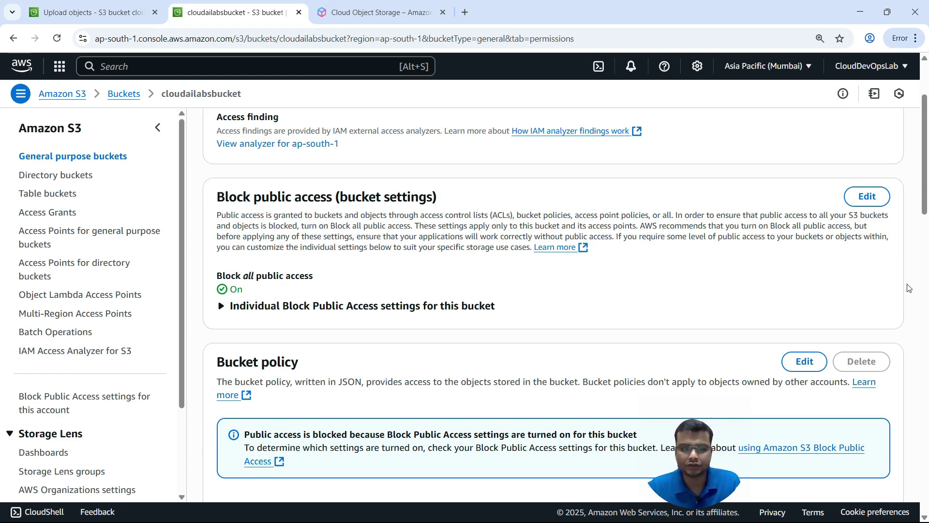
# Turn off Block all public access for cloudailabsbucket and save the change, entering "confirm" to approve it.
pyautogui.click(865, 198)
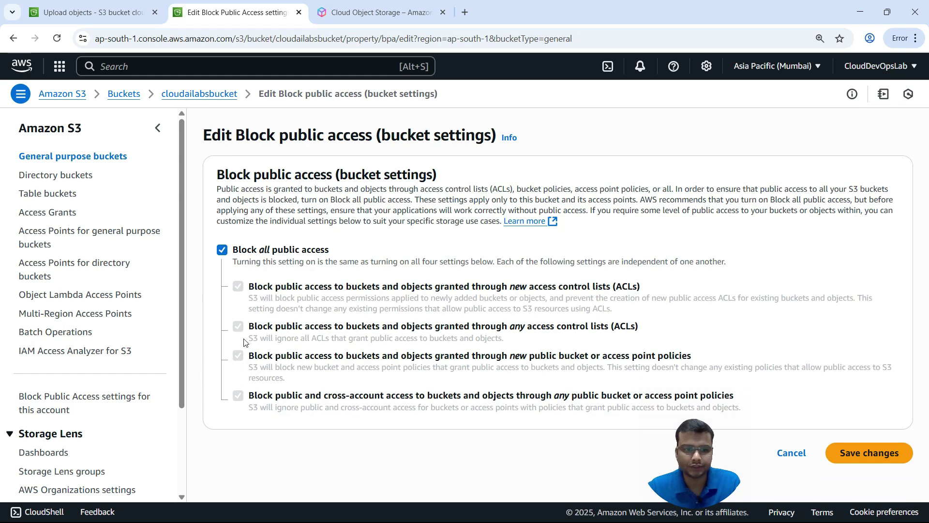
pyautogui.click(222, 250)
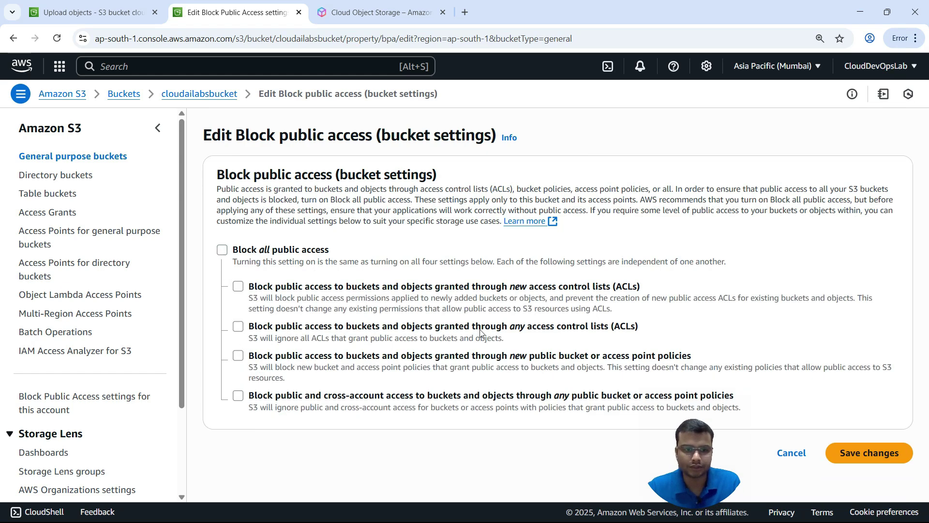
pyautogui.click(857, 451)
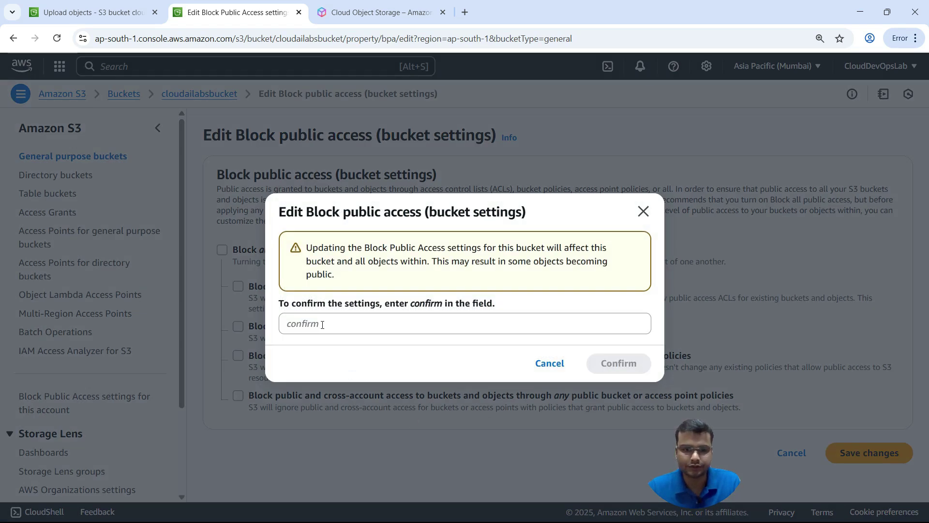
pyautogui.click(315, 328)
pyautogui.write('c')
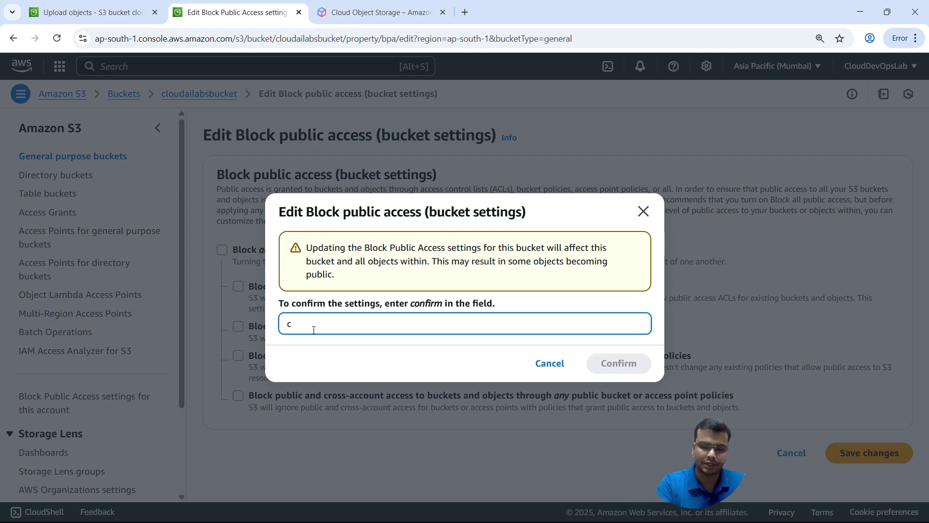
pyautogui.write('onfir')
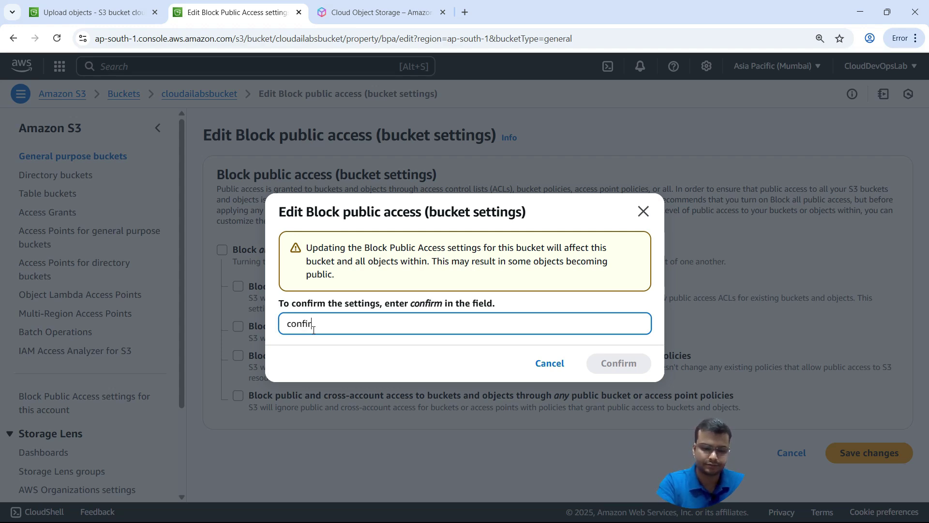
pyautogui.write('m')
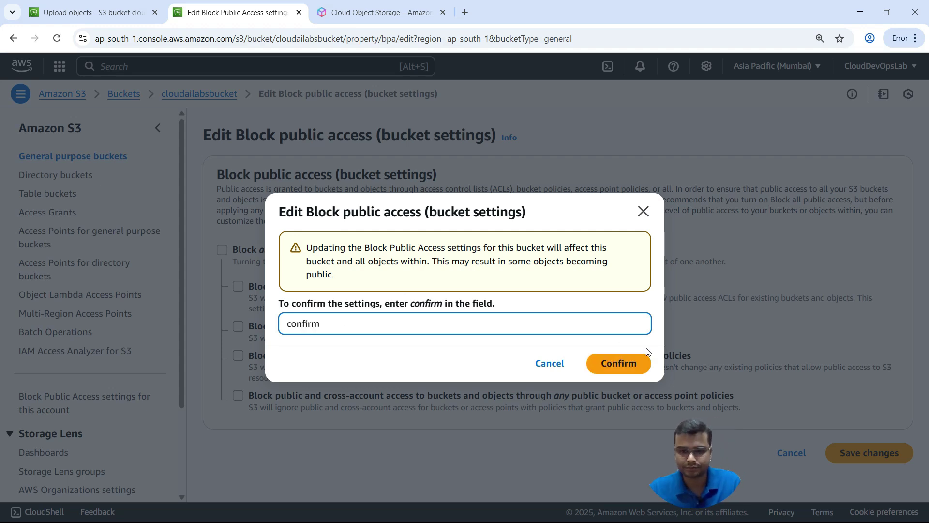
pyautogui.click(621, 364)
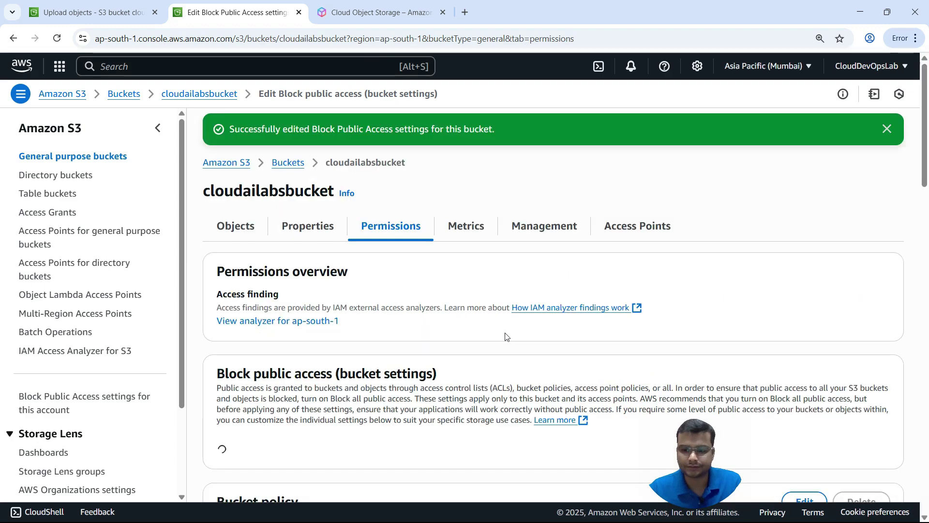
# Review the bucket's permissions, reopen Cloud Ai Labs.jpg from cloudailabsbucket and test public access through its Object URL.
pyautogui.scroll(-2, 499, 341)
pyautogui.scroll(-4, 479, 348)
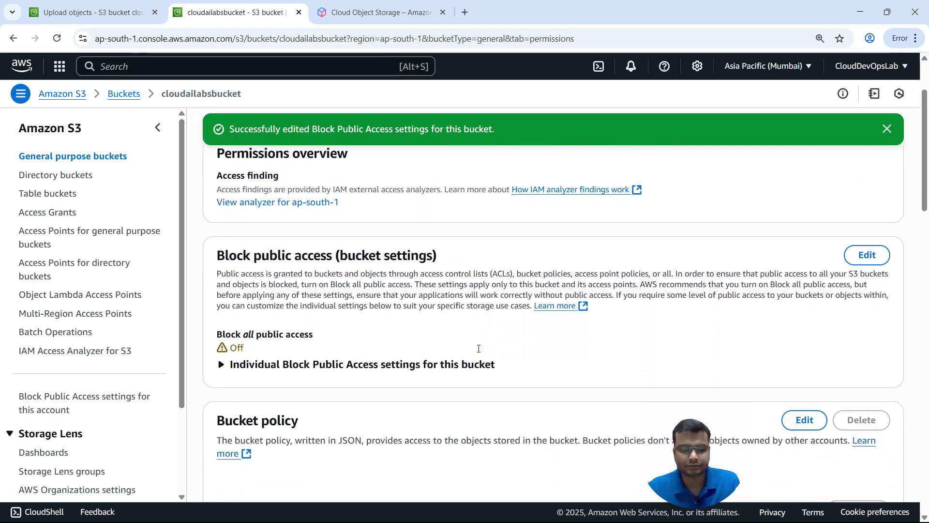
pyautogui.scroll(3, 526, 193)
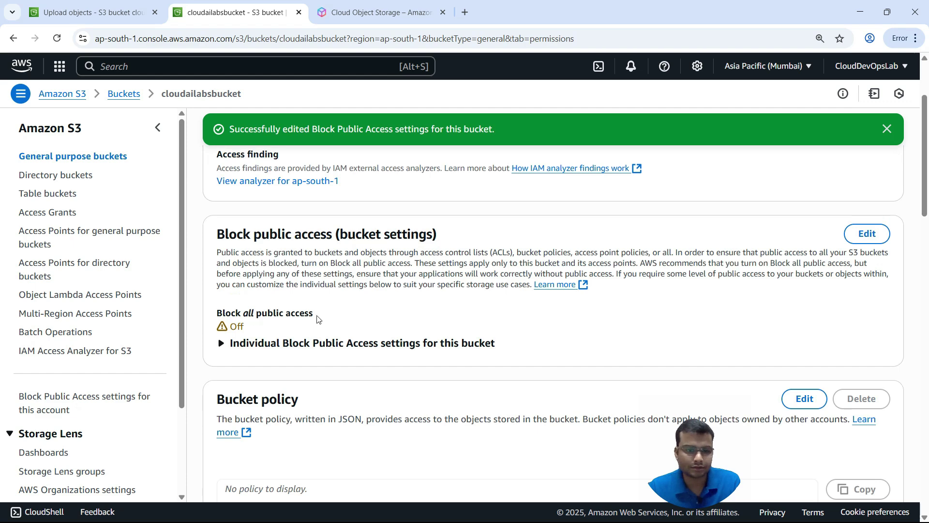
pyautogui.scroll(-5, 359, 275)
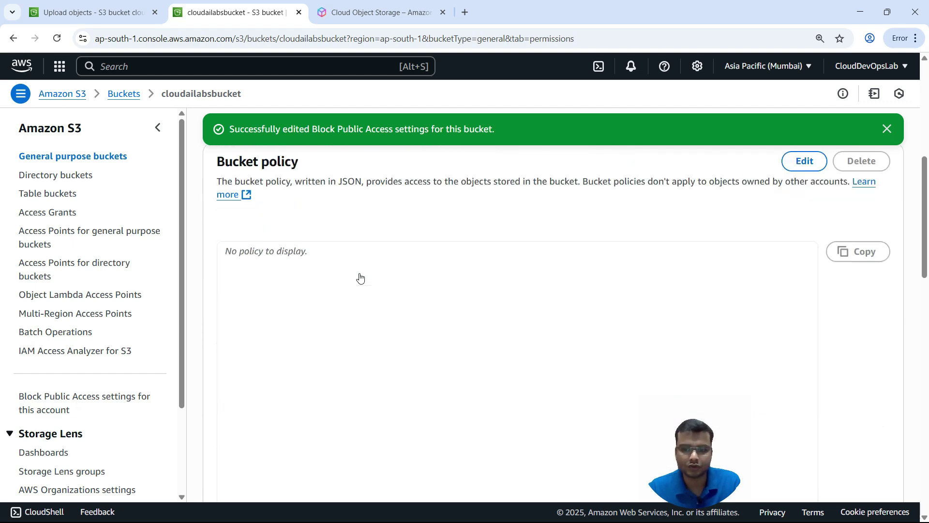
pyautogui.scroll(5, 360, 277)
pyautogui.scroll(3, 360, 277)
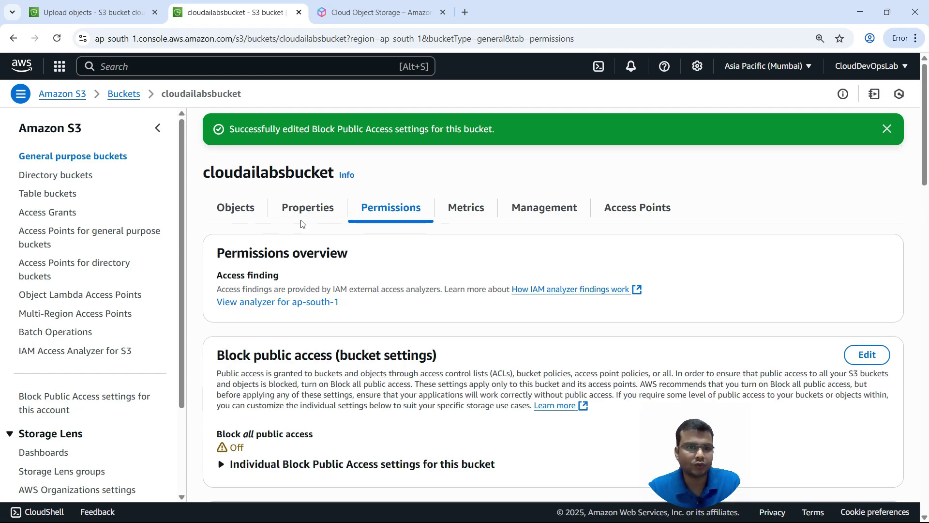
pyautogui.click(130, 96)
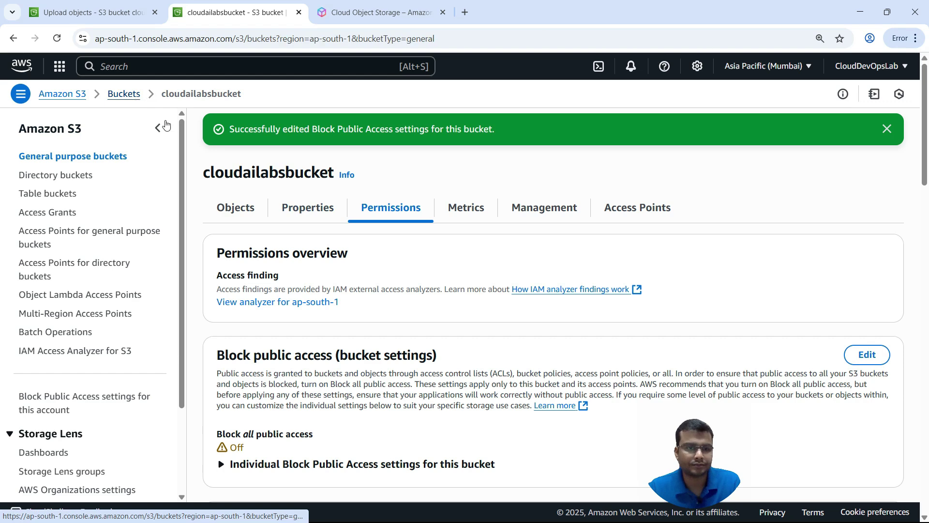
pyautogui.click(280, 348)
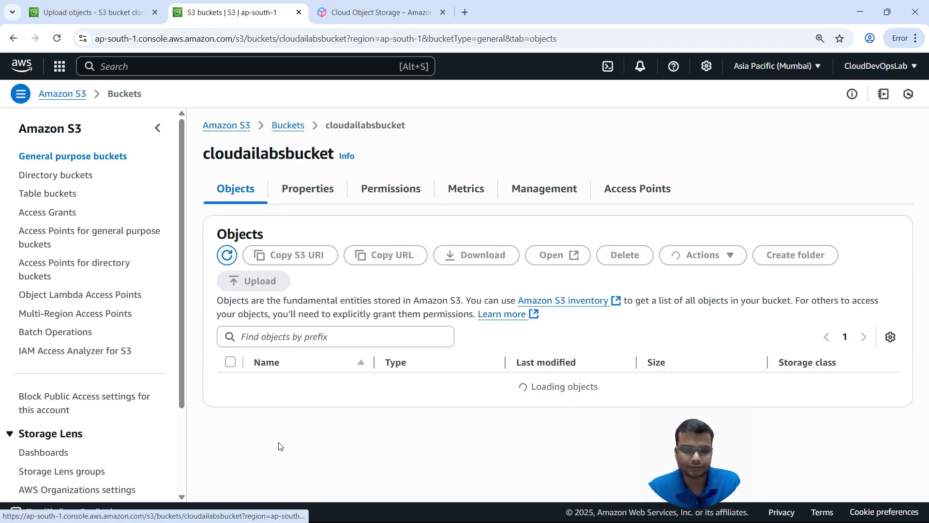
pyautogui.click(311, 369)
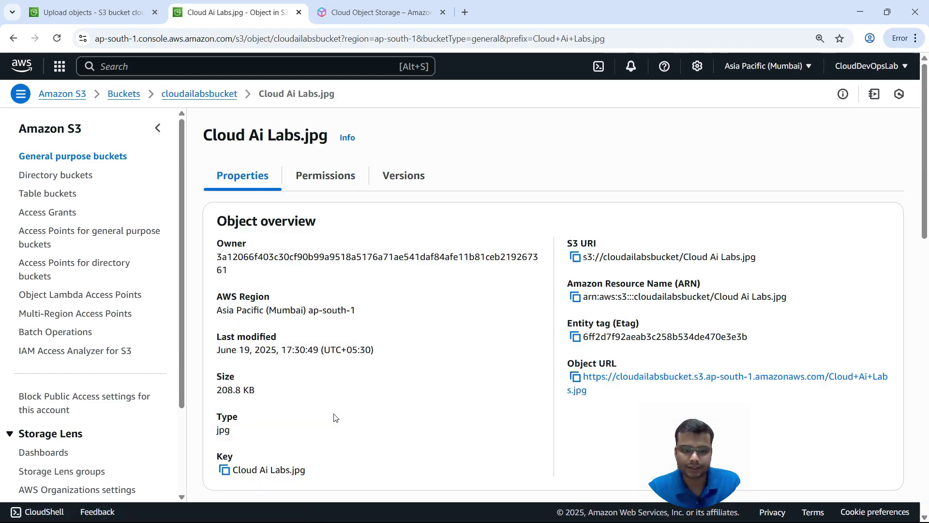
pyautogui.click(610, 380)
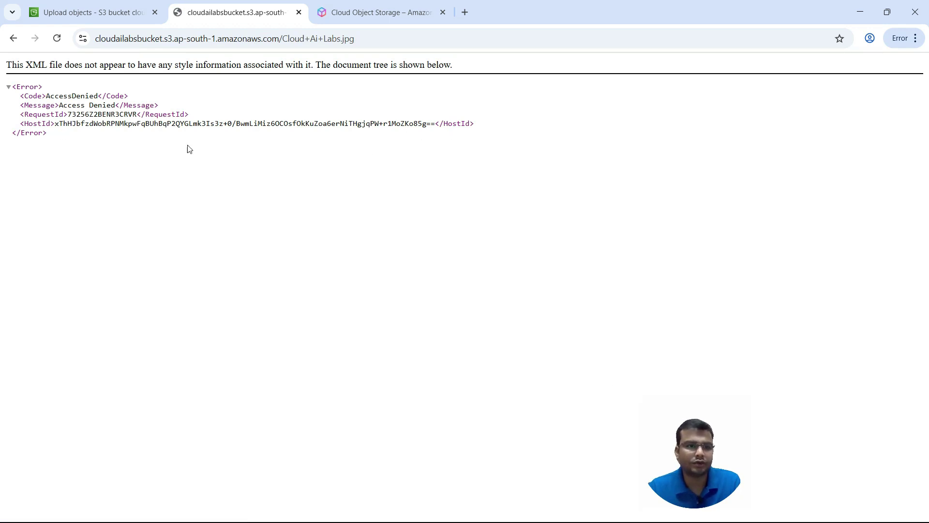
# Return to cloudailabsbucket's permissions and examine its Block public access settings and bucket policy.
pyautogui.click(97, 15)
pyautogui.click(117, 446)
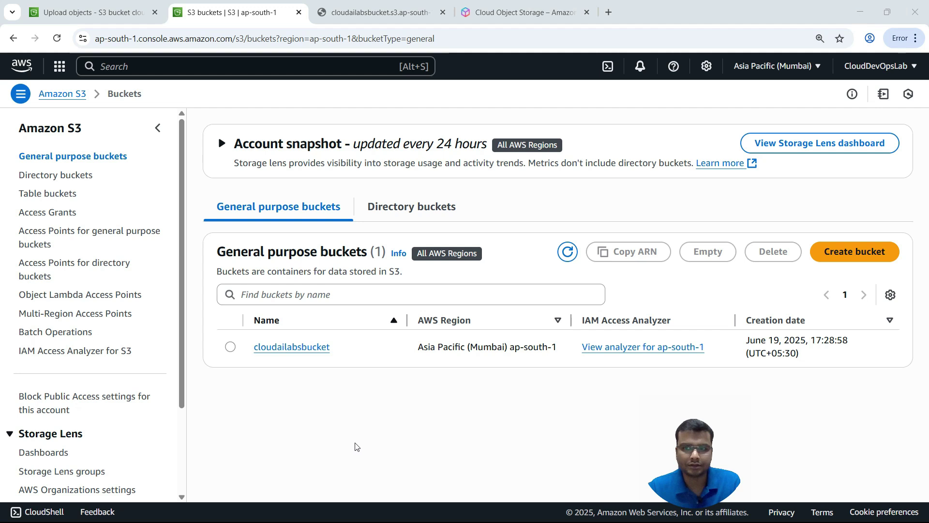
pyautogui.click(315, 352)
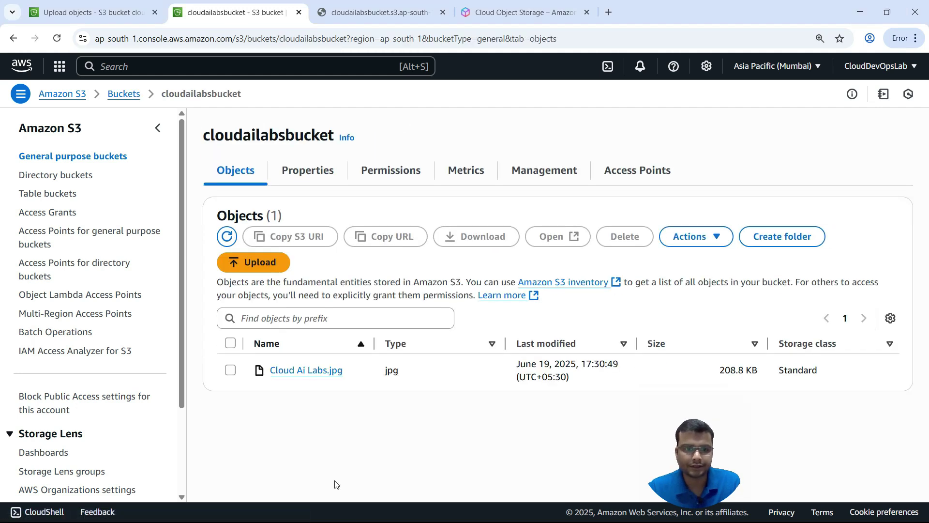
pyautogui.click(231, 371)
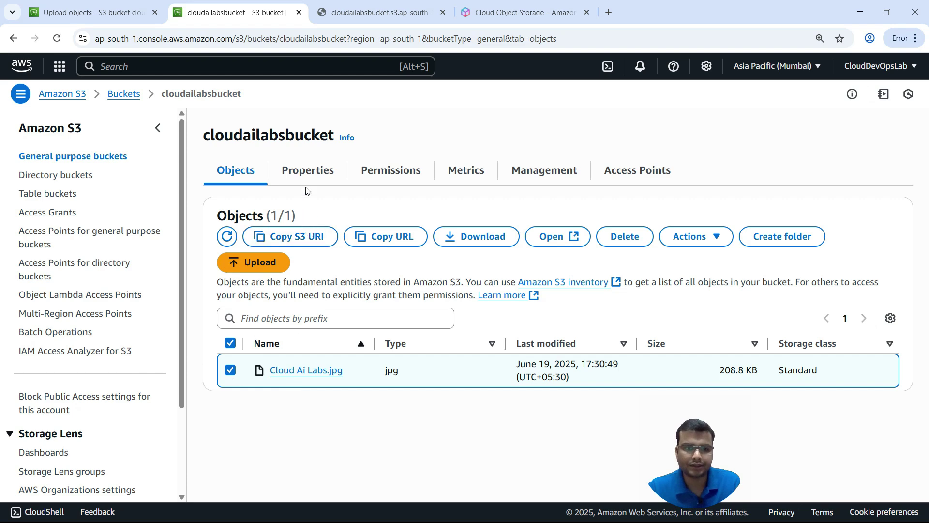
pyautogui.click(386, 173)
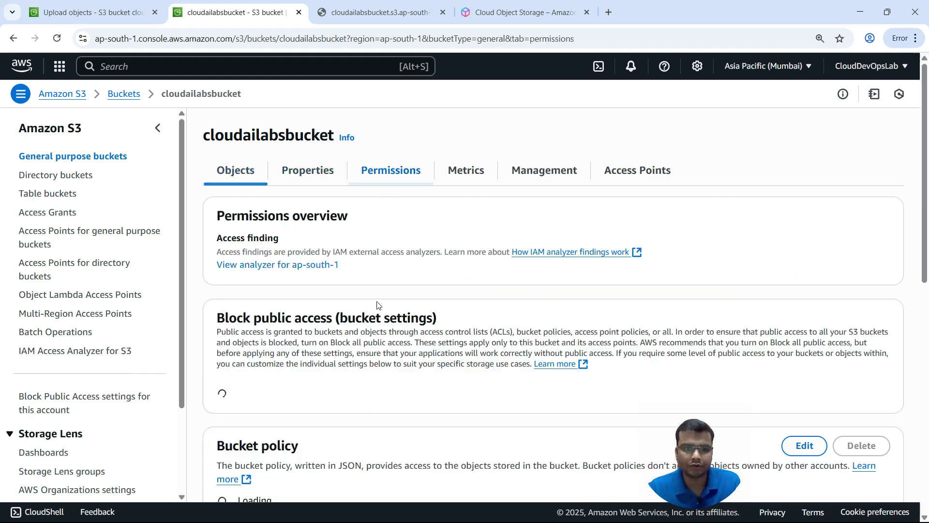
pyautogui.scroll(-1, 404, 321)
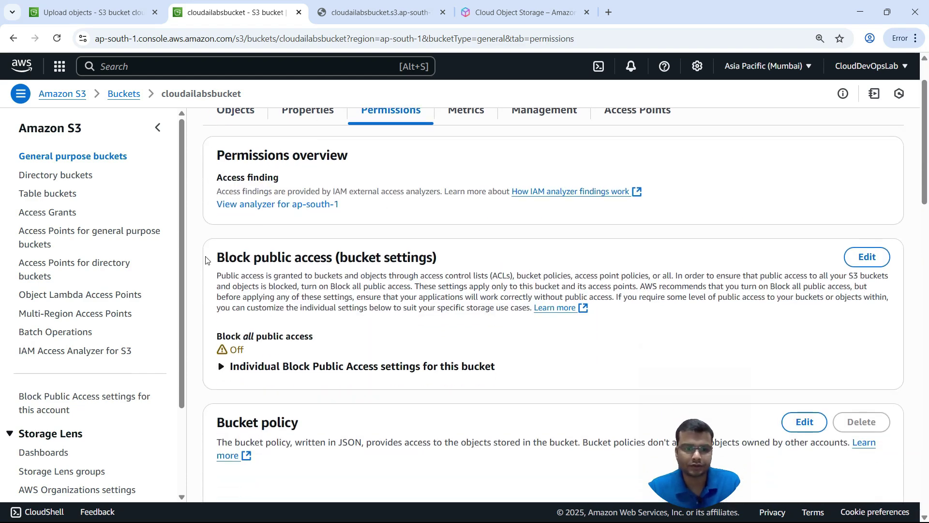
pyautogui.scroll(-2, 487, 259)
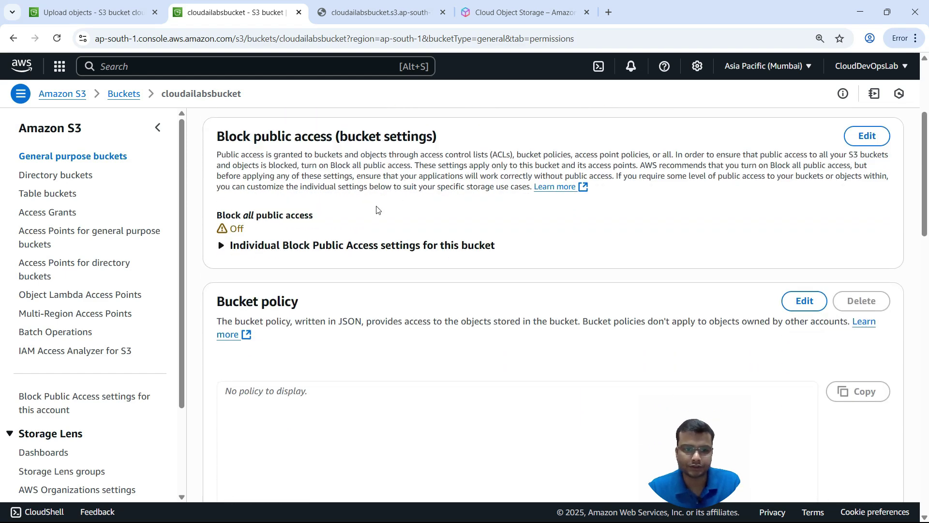
pyautogui.scroll(-2, 368, 215)
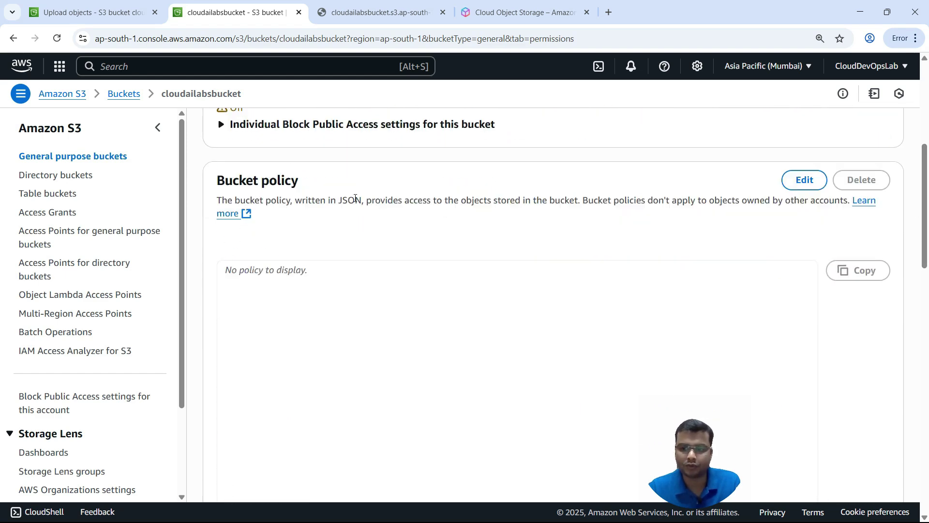
pyautogui.scroll(-1, 310, 278)
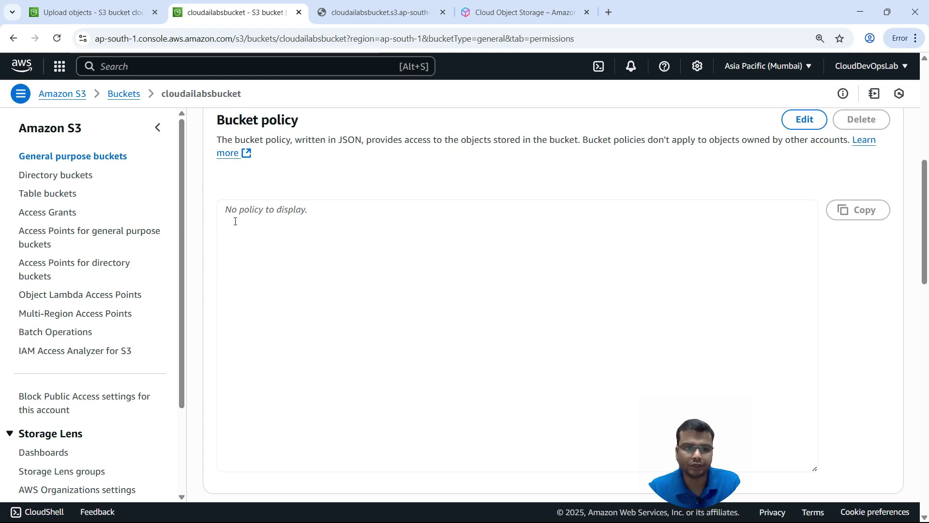
pyautogui.click(245, 236)
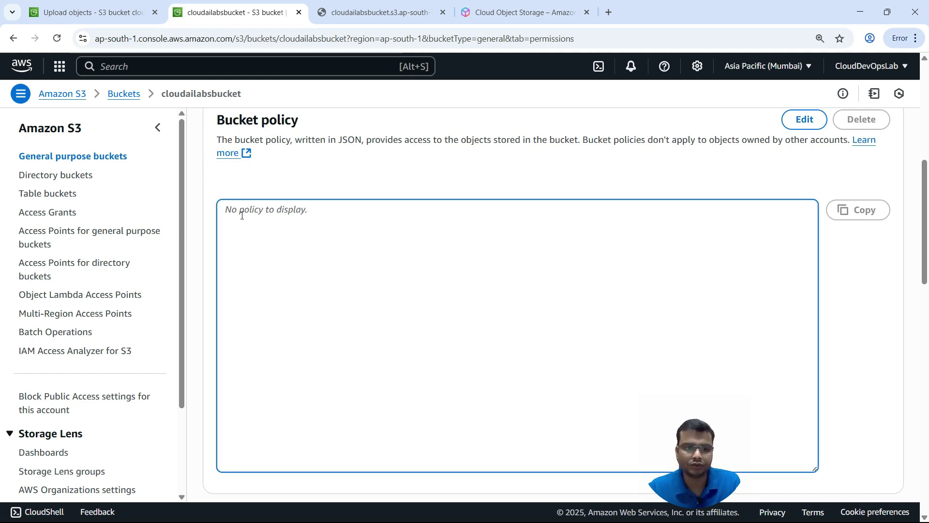
# Search Google for "aws policy generator" in a new browser tab and open the AWS Policy Generator on amazonaws.com.
pyautogui.click(608, 12)
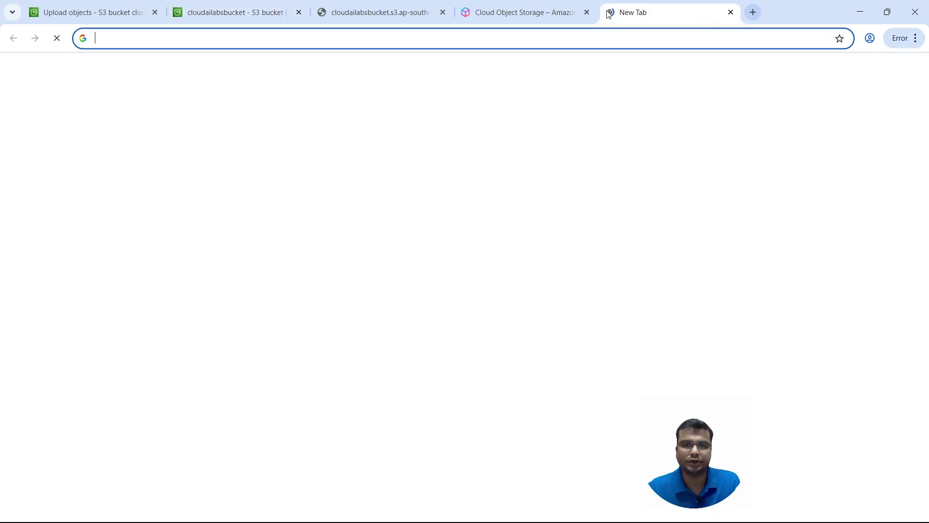
pyautogui.click(276, 234)
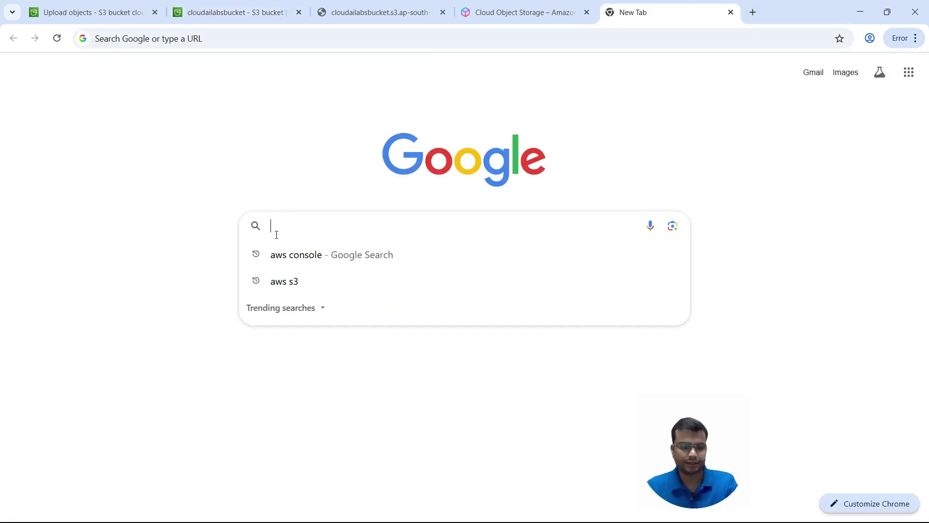
pyautogui.write('aws')
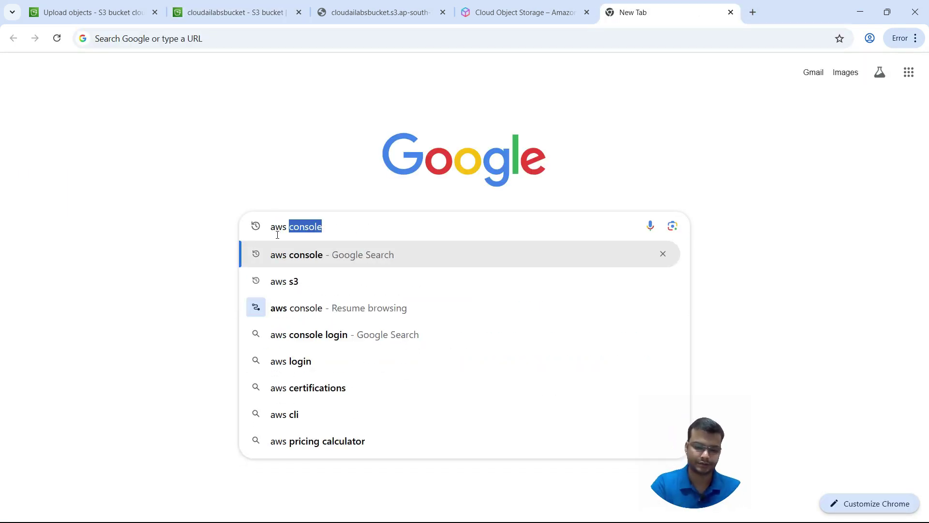
pyautogui.write(' poli')
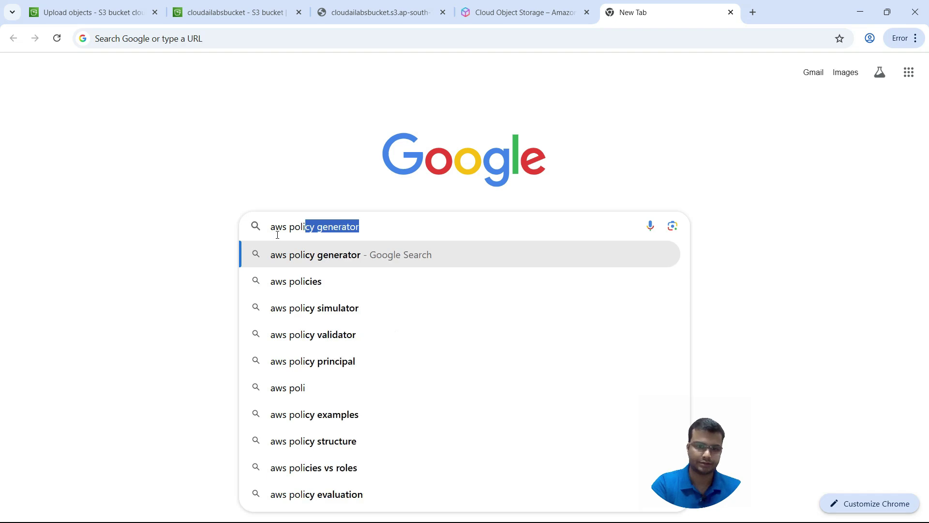
pyautogui.click(353, 259)
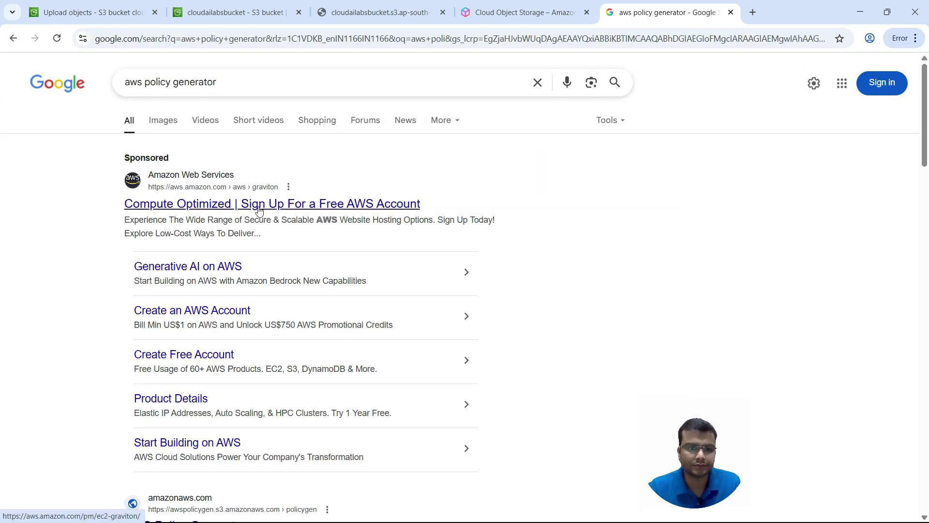
pyautogui.scroll(-5, 95, 236)
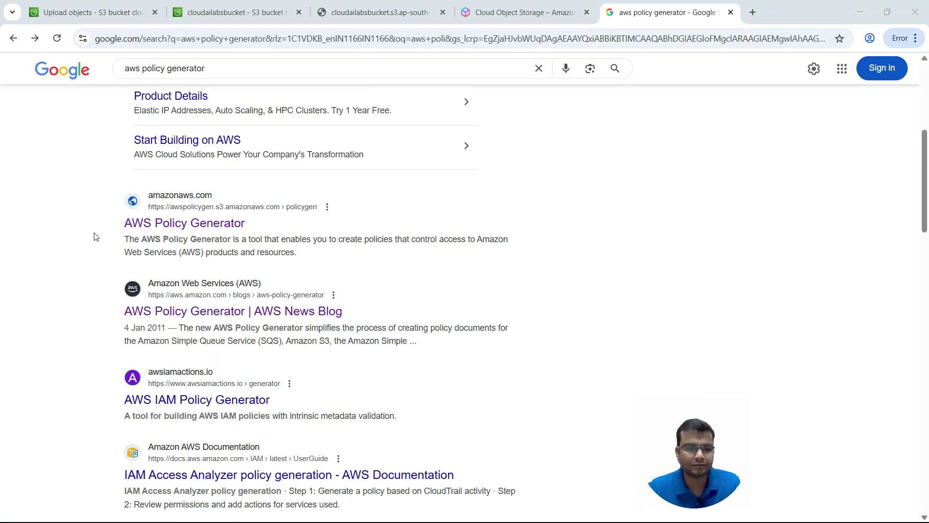
pyautogui.click(197, 223)
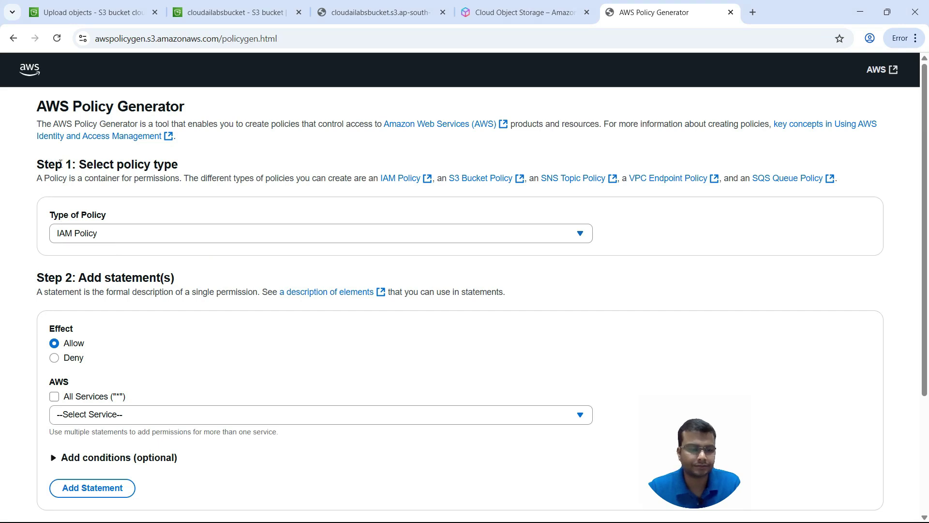
# Set the policy type to S3 Bucket Policy and enter * as the principal of the Allow statement.
pyautogui.scroll(-1, 231, 191)
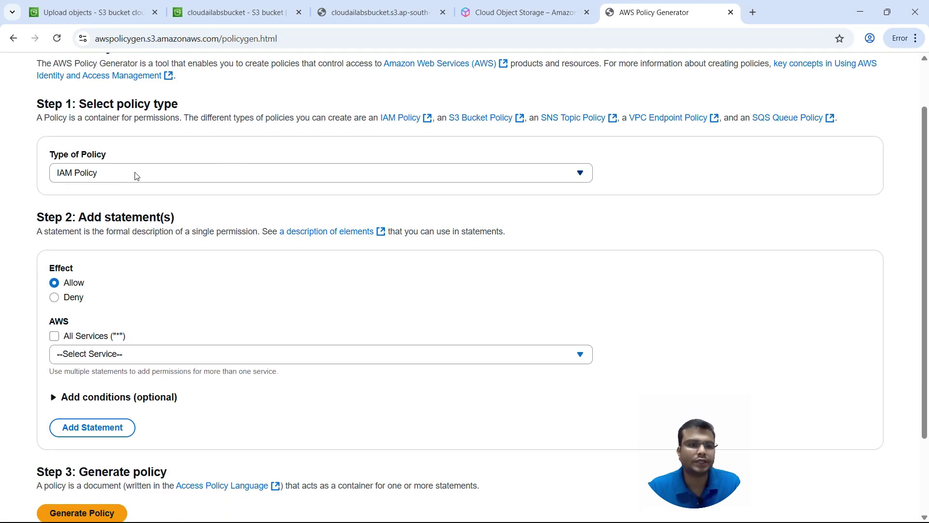
pyautogui.click(135, 176)
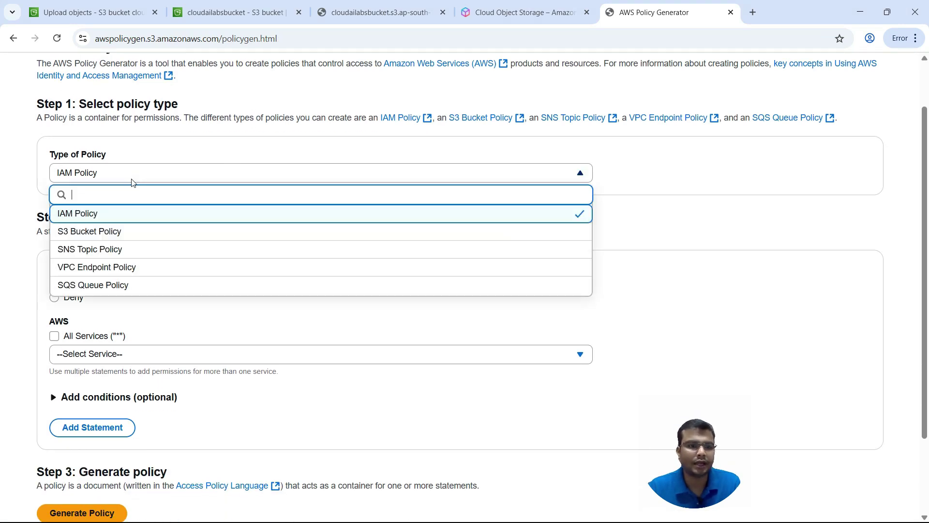
pyautogui.click(107, 235)
pyautogui.scroll(-2, 237, 256)
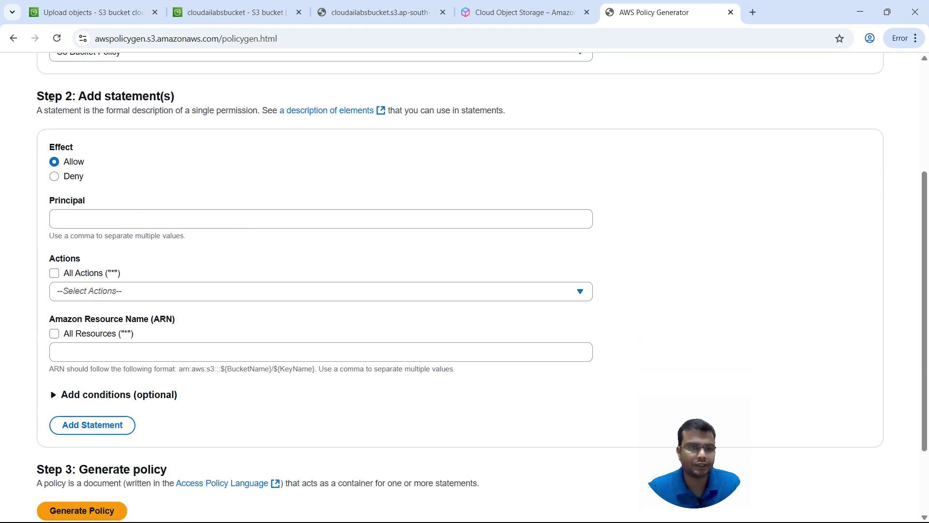
pyautogui.click(112, 217)
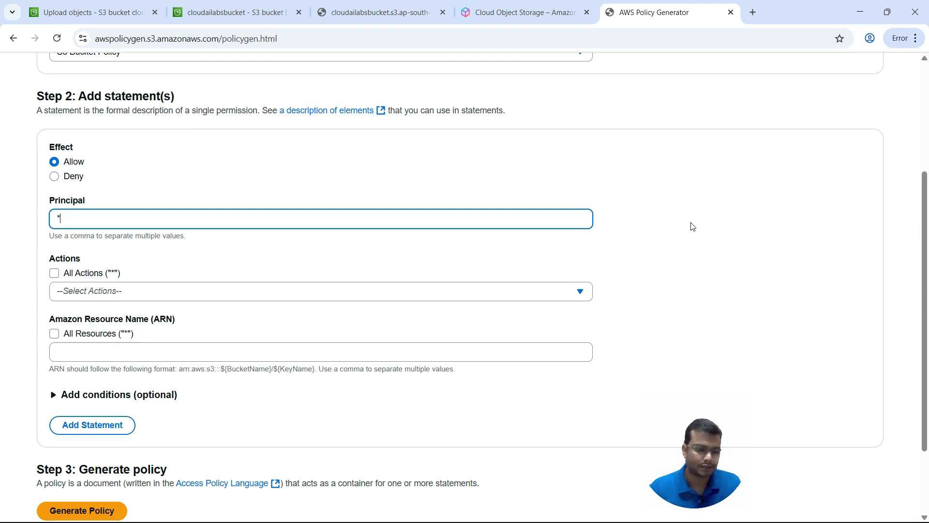
# Find "getobject" among the statement's actions and select GetObject.
pyautogui.click(112, 292)
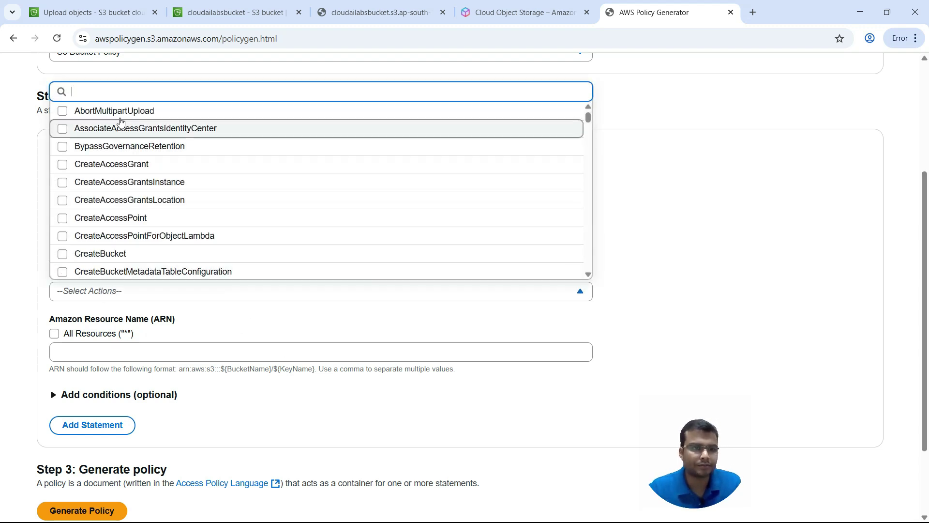
pyautogui.write('g')
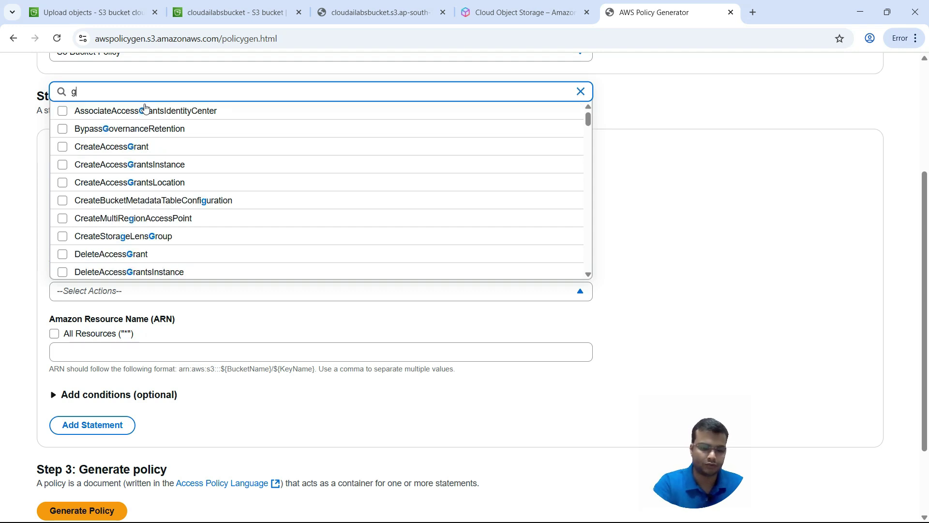
pyautogui.write('etobjec')
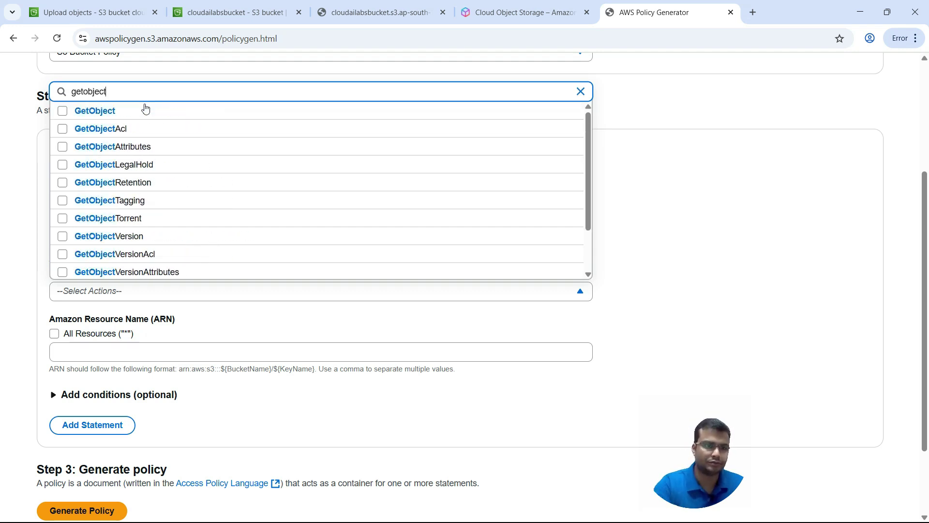
pyautogui.write('t')
pyautogui.click(62, 113)
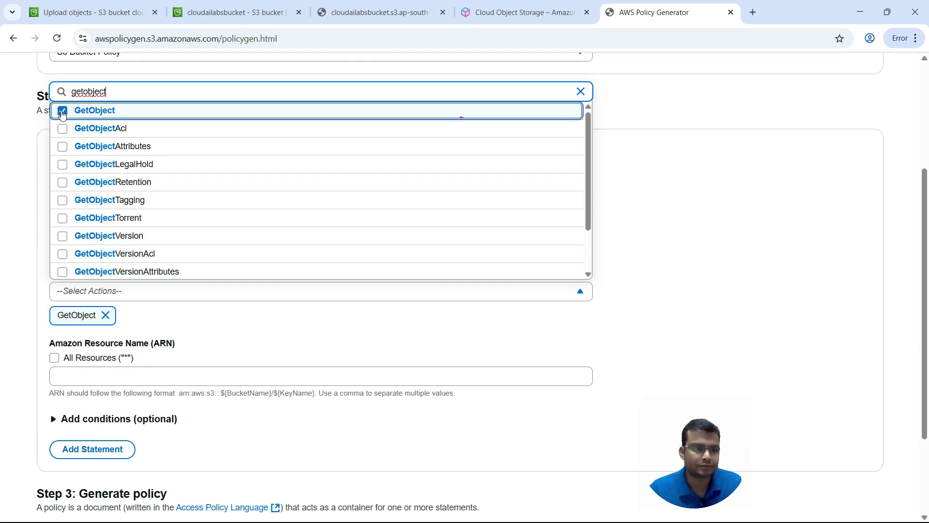
pyautogui.click(624, 269)
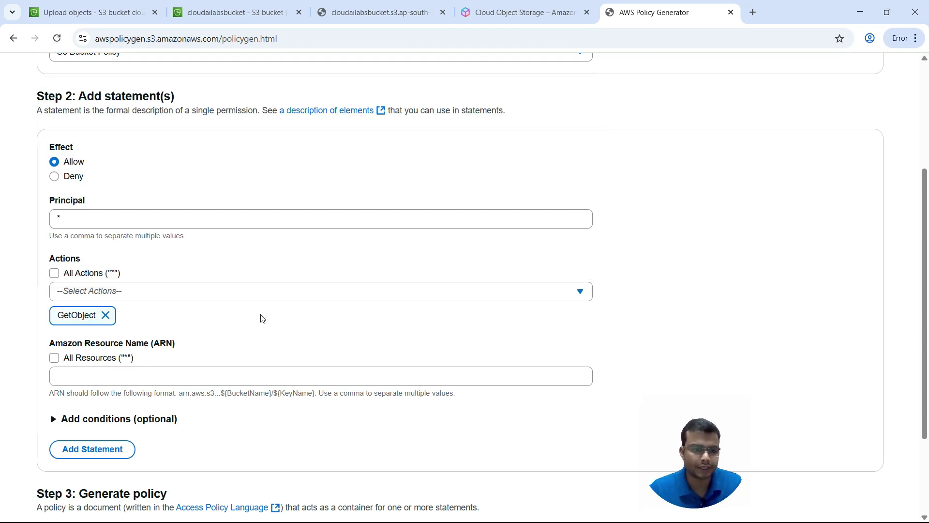
# Return to cloudailabsbucket's permissions, open its bucket policy for editing and copy the bucket ARN.
pyautogui.scroll(-1, 198, 312)
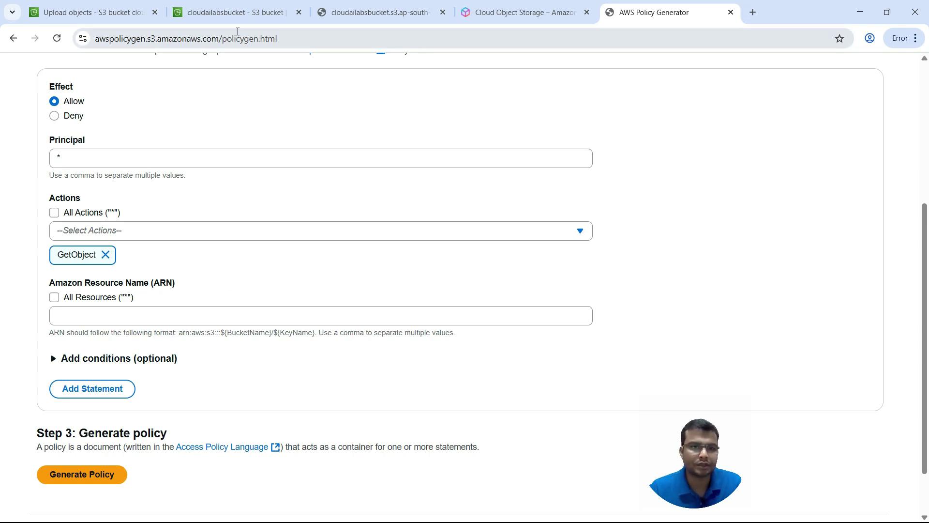
pyautogui.click(235, 12)
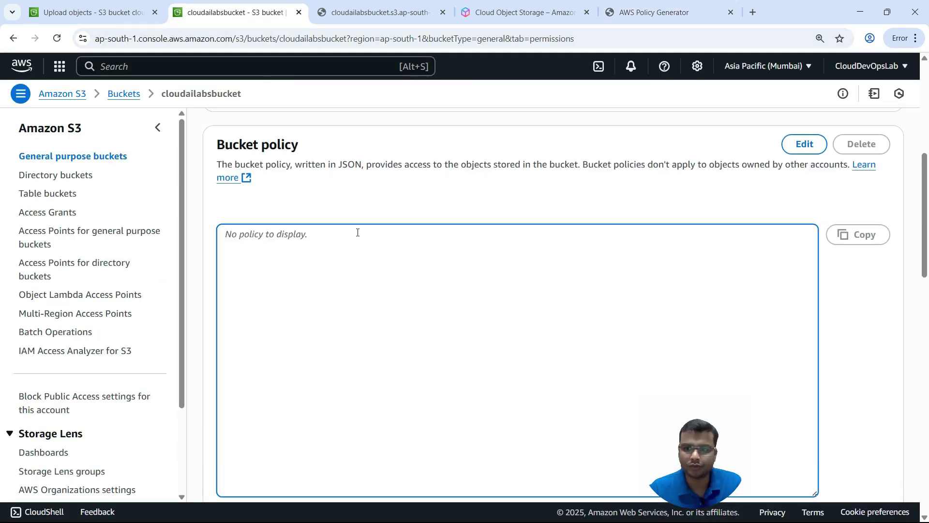
pyautogui.scroll(2, 357, 232)
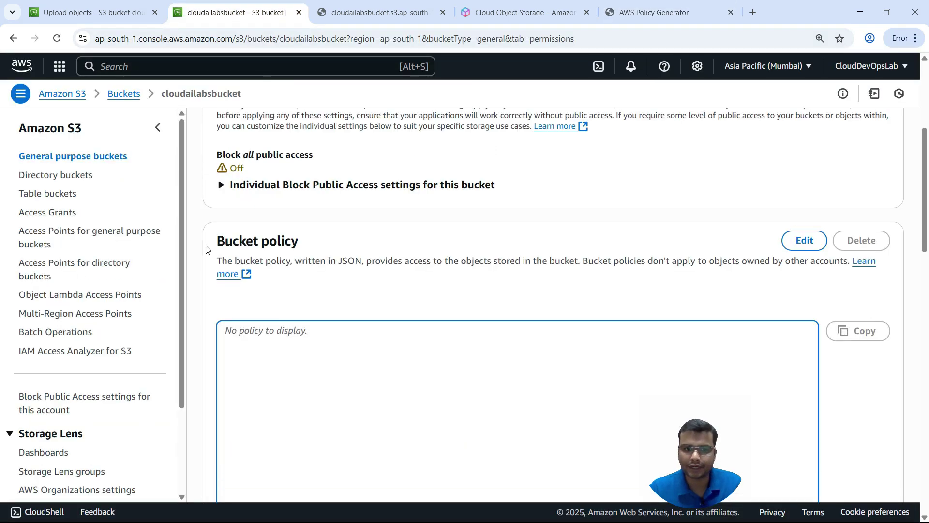
pyautogui.click(804, 241)
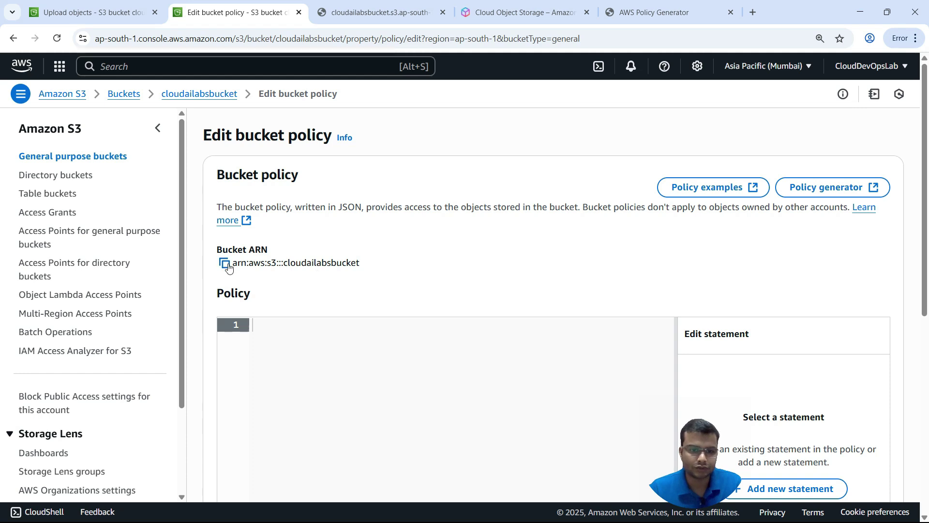
pyautogui.click(225, 263)
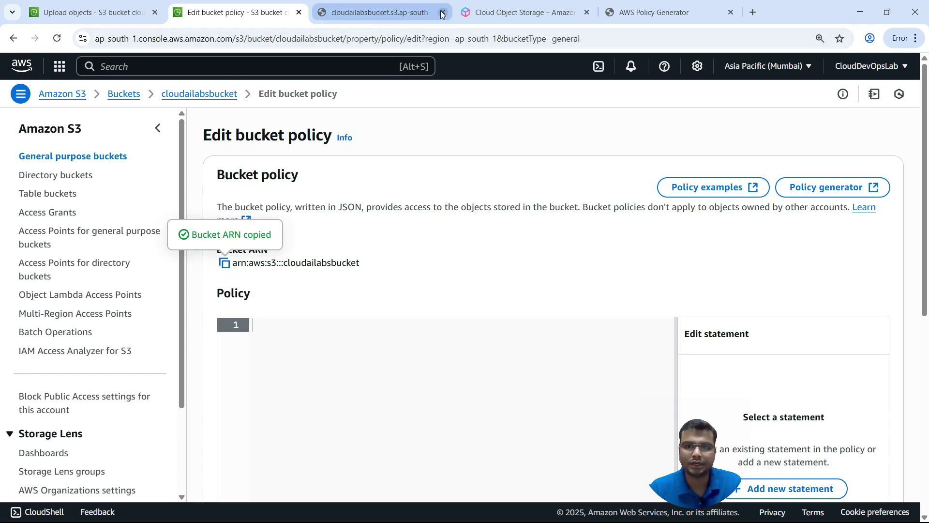
# Back in the AWS Policy Generator, paste arn:aws:s3:::cloudailabsbucket as the Amazon Resource Name and add the statement.
pyautogui.click(662, 16)
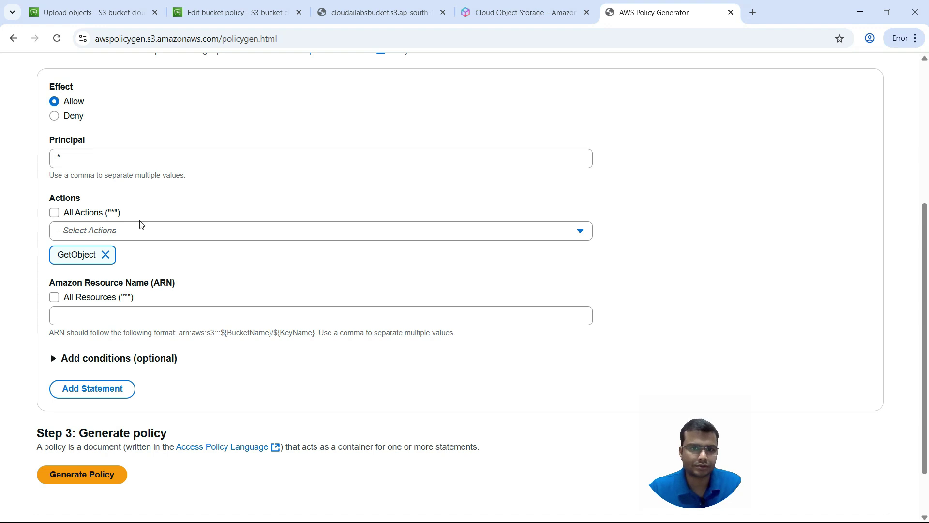
pyautogui.scroll(-2, 50, 264)
pyautogui.click(88, 249)
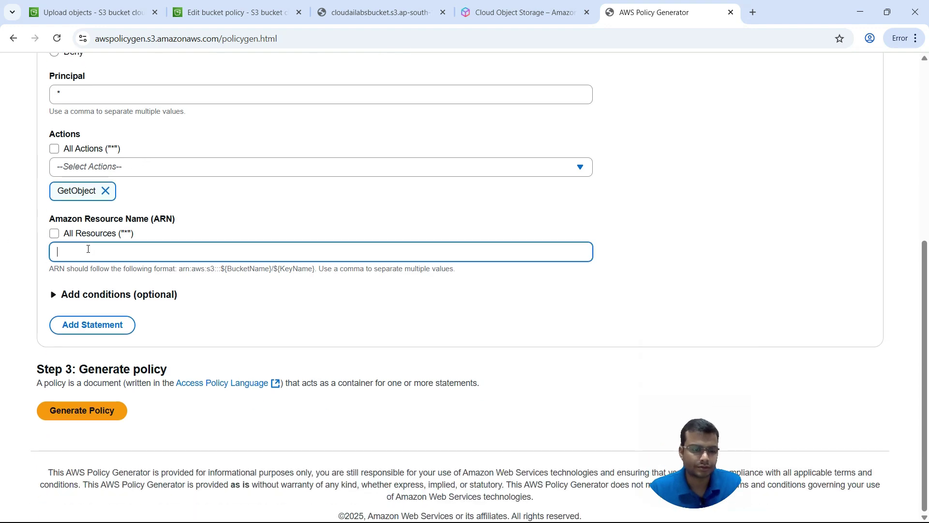
pyautogui.rightClick(88, 249)
pyautogui.click(124, 384)
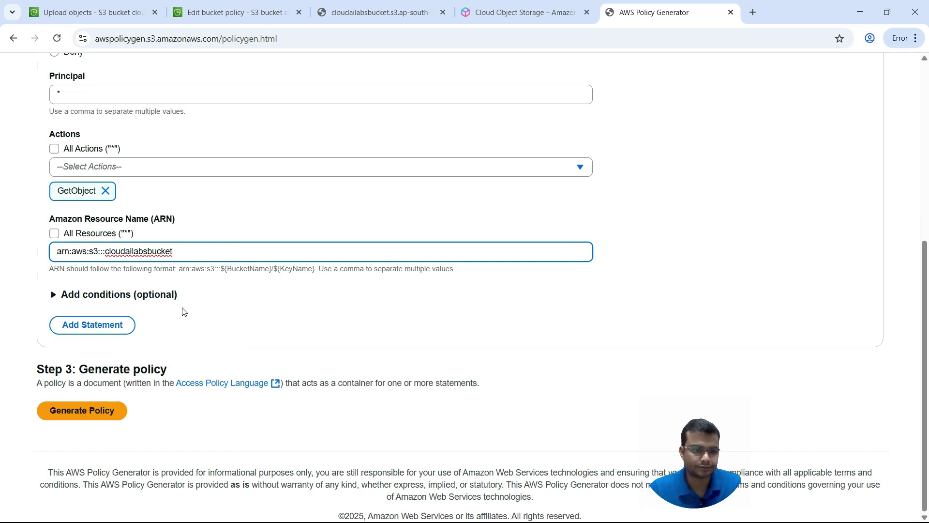
pyautogui.click(83, 327)
# Generate the policy from the added statement and copy the entire Policy JSON Document.
pyautogui.scroll(-3, 185, 306)
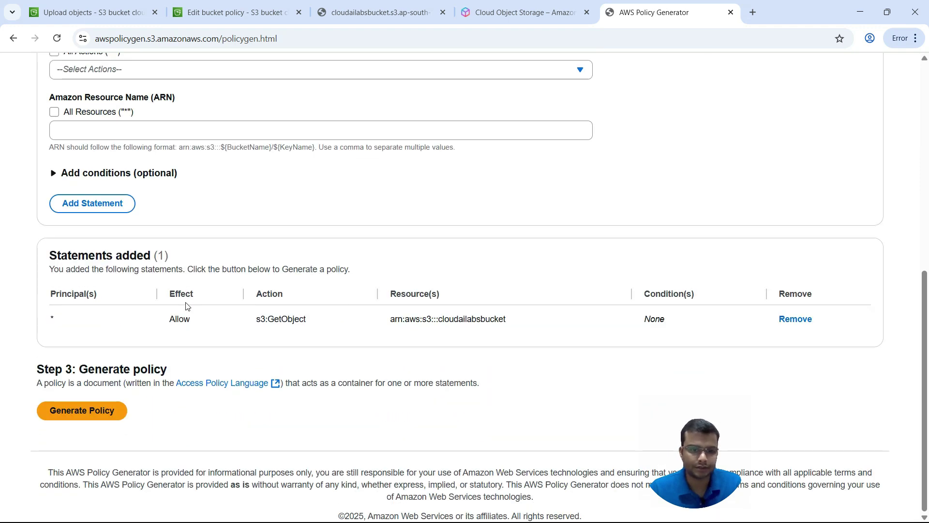
pyautogui.click(79, 415)
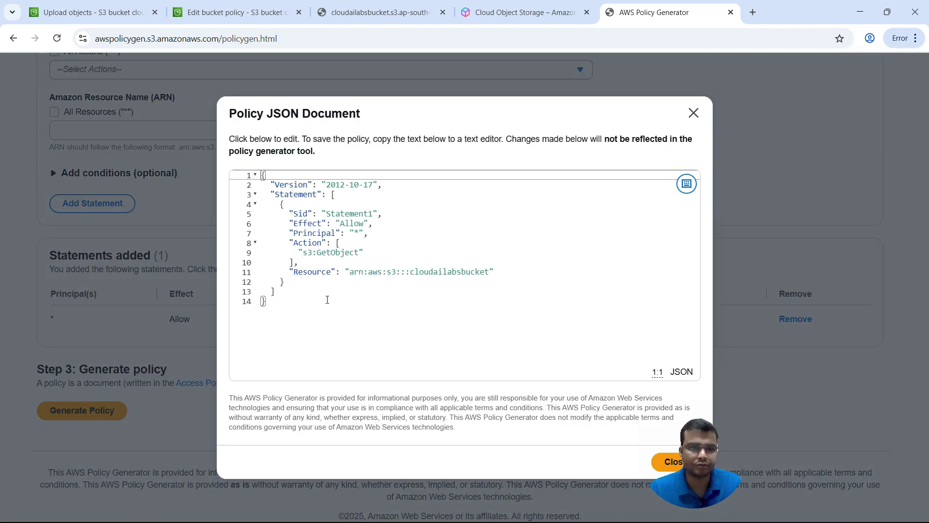
pyautogui.click(281, 304)
pyautogui.hotkey('ctrl', 'a')
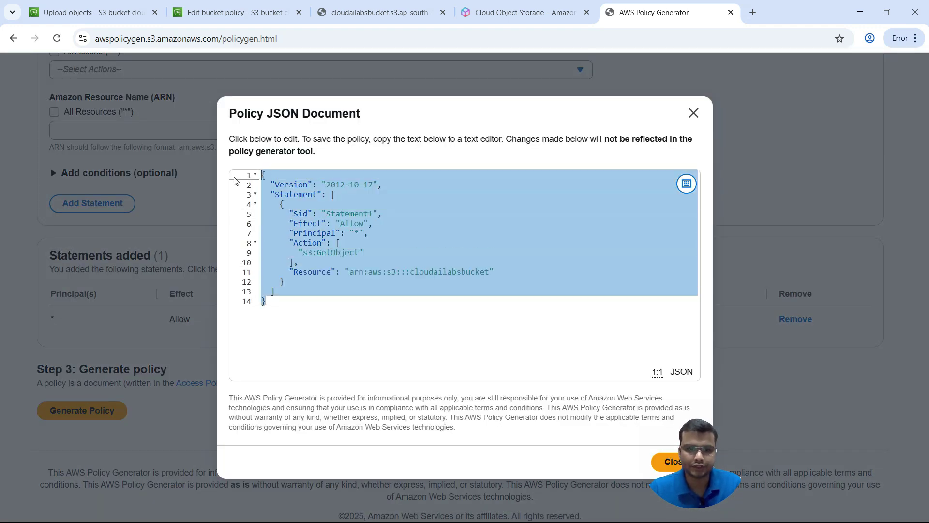
pyautogui.rightClick(331, 219)
pyautogui.click(339, 273)
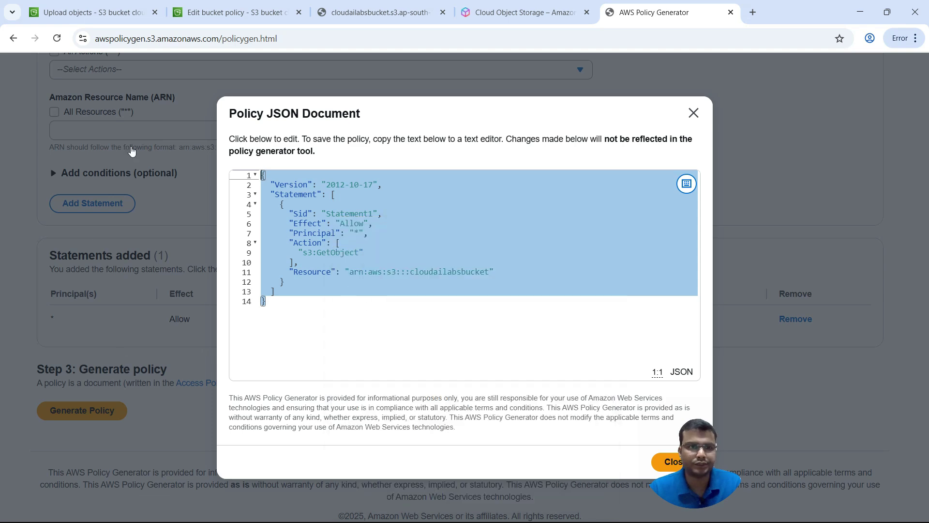
# Return to the Edit bucket policy page of cloudailabsbucket and paste the generated JSON into the empty policy editor.
pyautogui.click(236, 18)
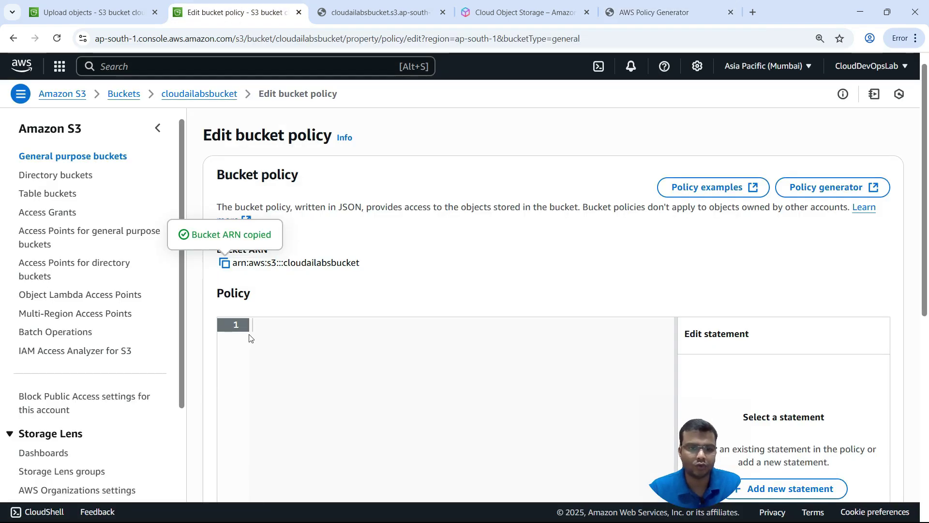
pyautogui.scroll(-4, 260, 335)
pyautogui.scroll(2, 259, 334)
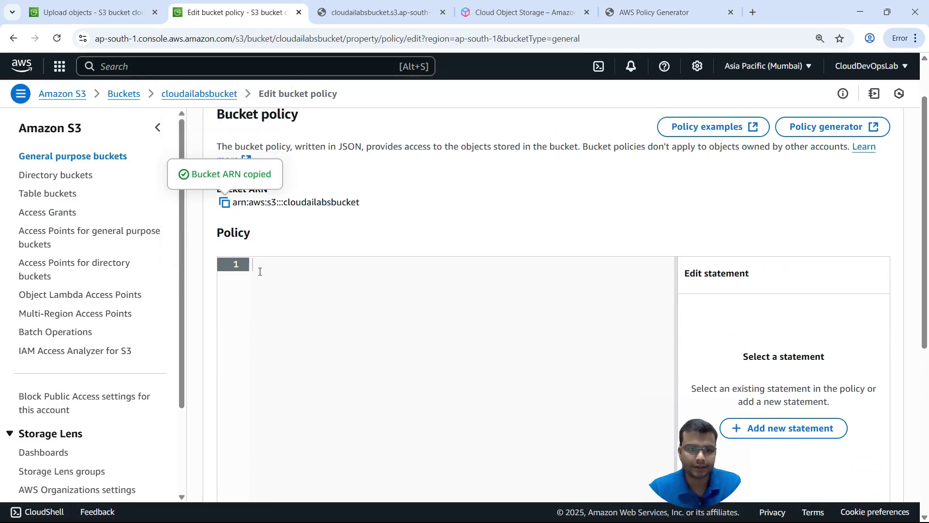
pyautogui.rightClick(260, 271)
pyautogui.click(289, 132)
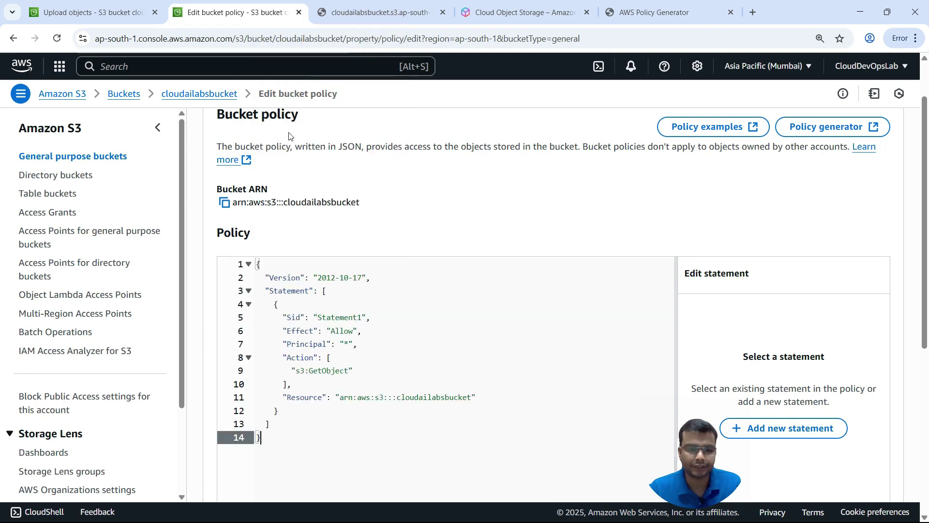
# Append /* to the policy's Resource so it reads arn:aws:s3:::cloudailabsbucket/* and save the bucket policy.
pyautogui.scroll(-2, 495, 388)
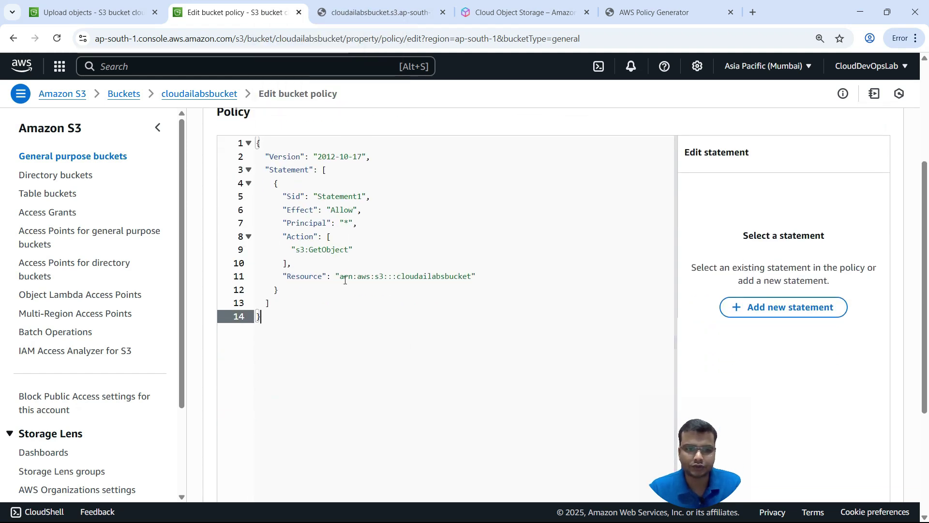
pyautogui.click(470, 276)
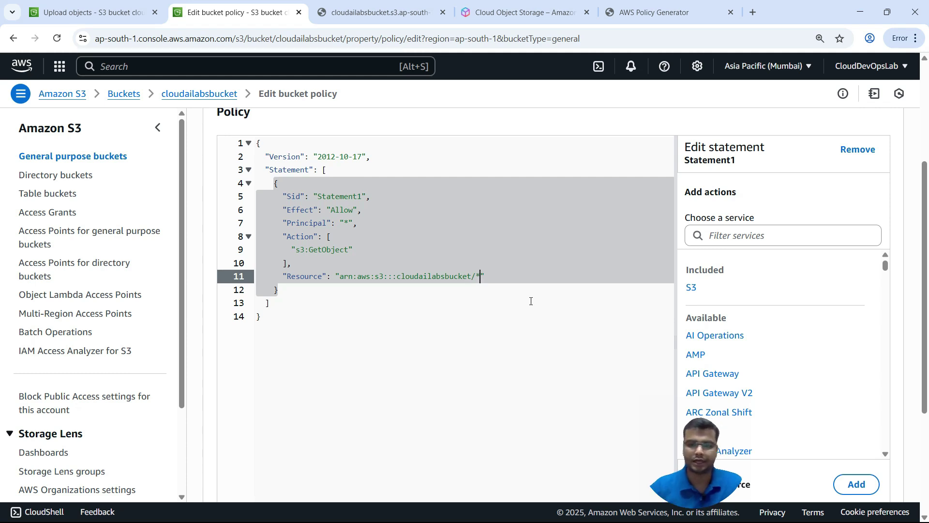
pyautogui.scroll(-3, 466, 334)
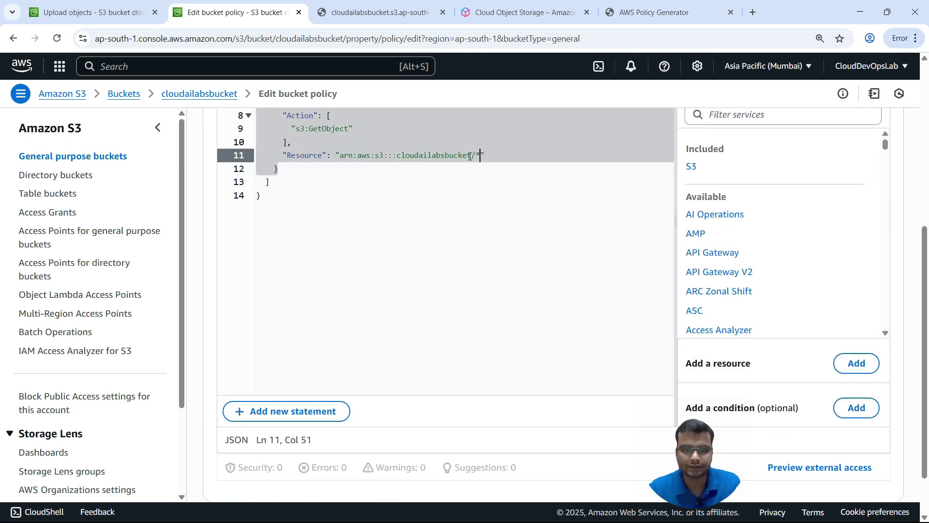
pyautogui.scroll(-2, 512, 252)
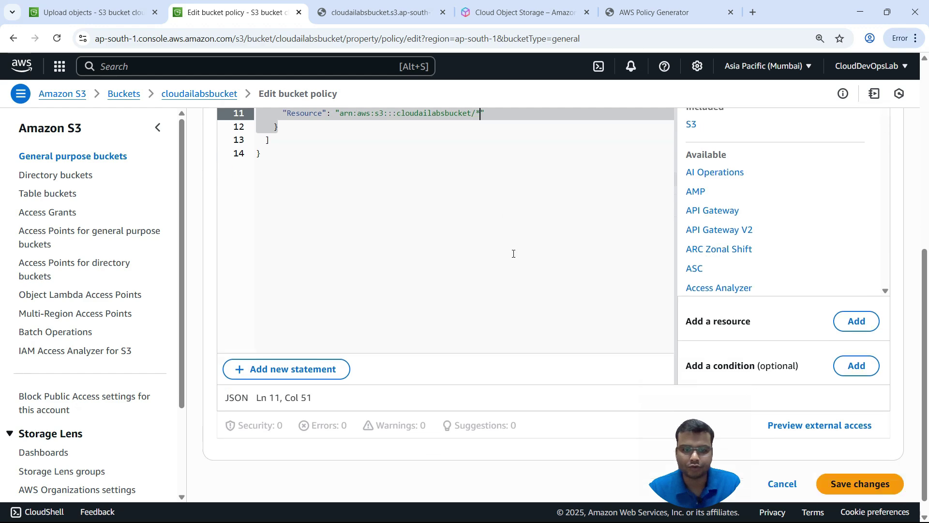
pyautogui.click(853, 466)
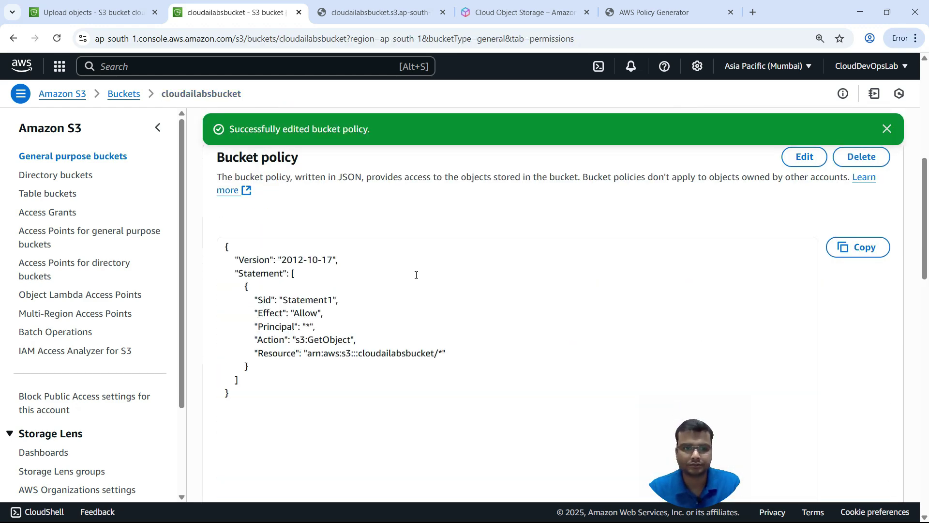
# Review the bucket's permissions, reopen Cloud Ai Labs.jpg from cloudailabsbucket and locate its Object URL.
pyautogui.scroll(-15, 415, 275)
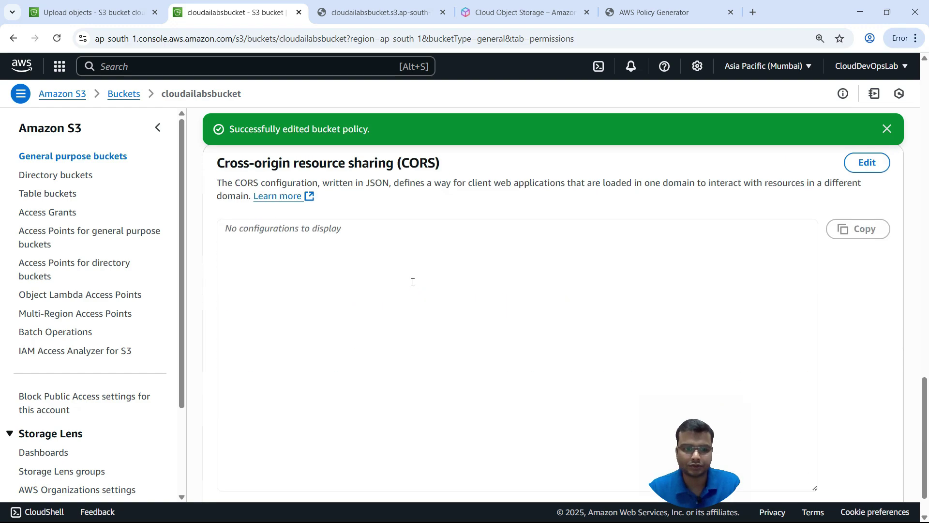
pyautogui.scroll(10, 412, 282)
pyautogui.scroll(10, 413, 282)
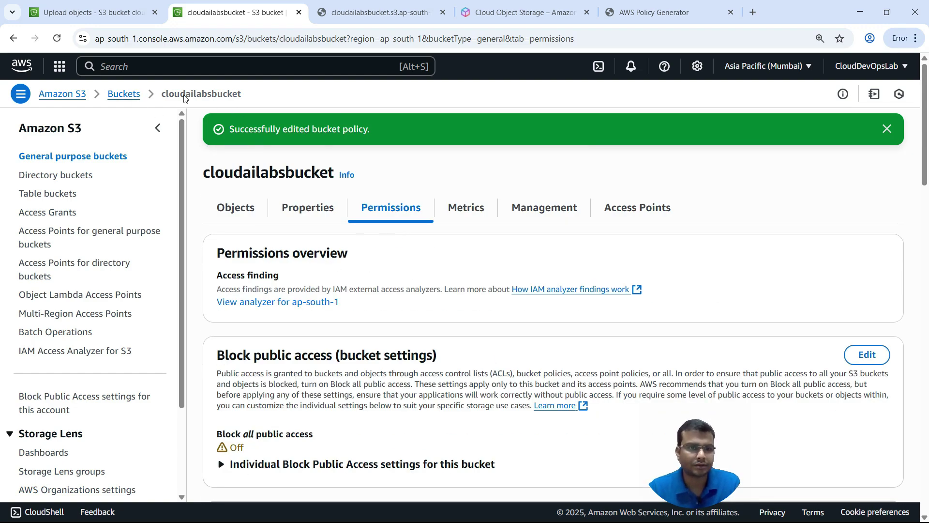
pyautogui.click(121, 97)
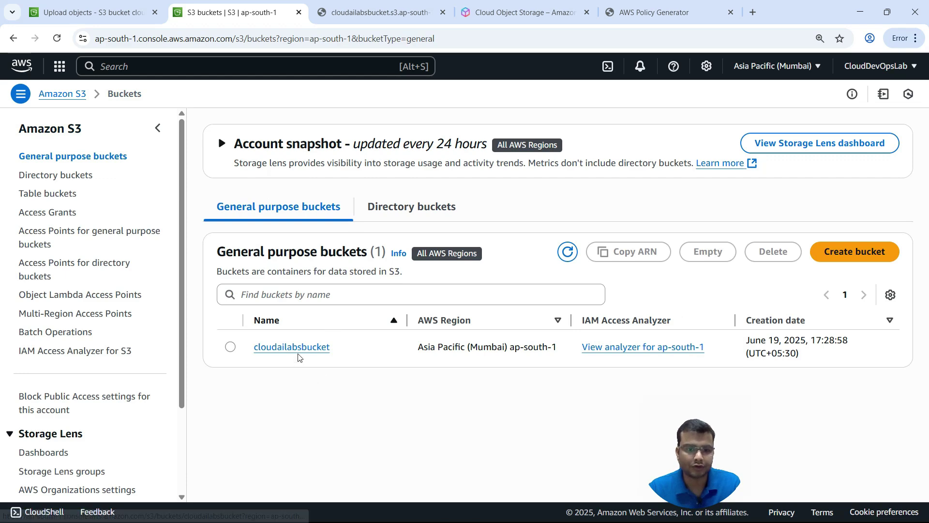
pyautogui.click(302, 348)
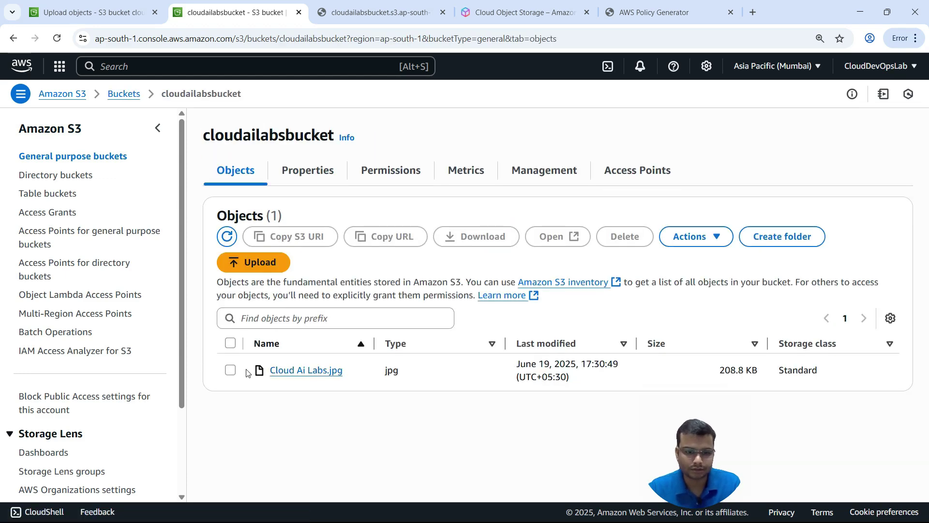
pyautogui.click(304, 371)
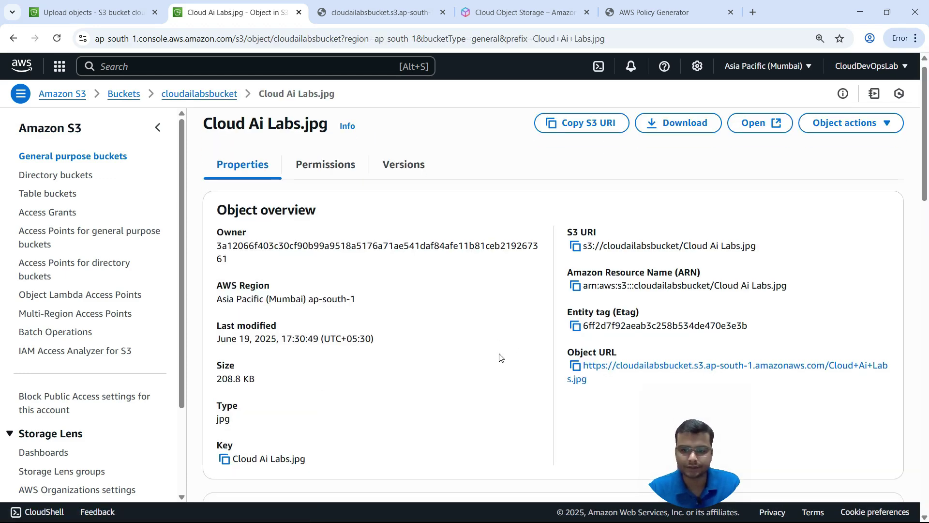
pyautogui.scroll(-3, 690, 235)
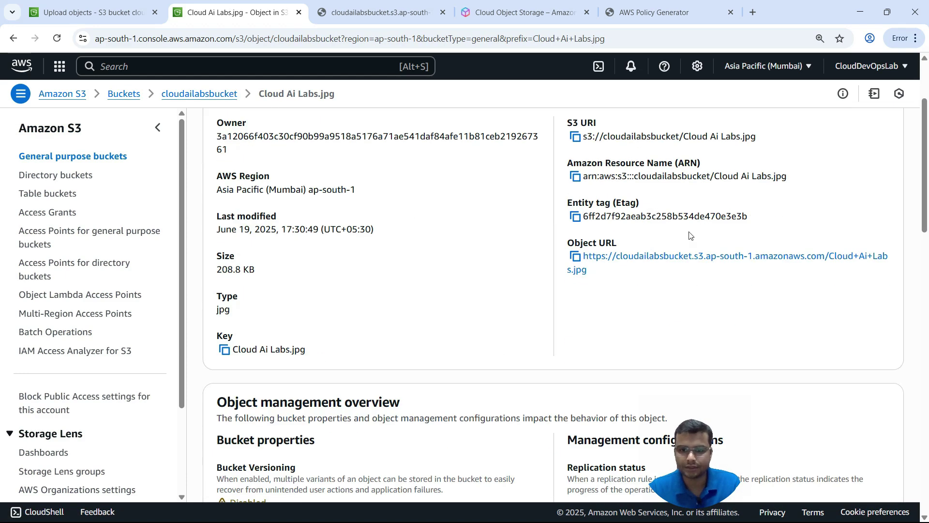
# Open the Object URL of Cloud Ai Labs.jpg to check its public access, and return to the object's details.
pyautogui.click(654, 259)
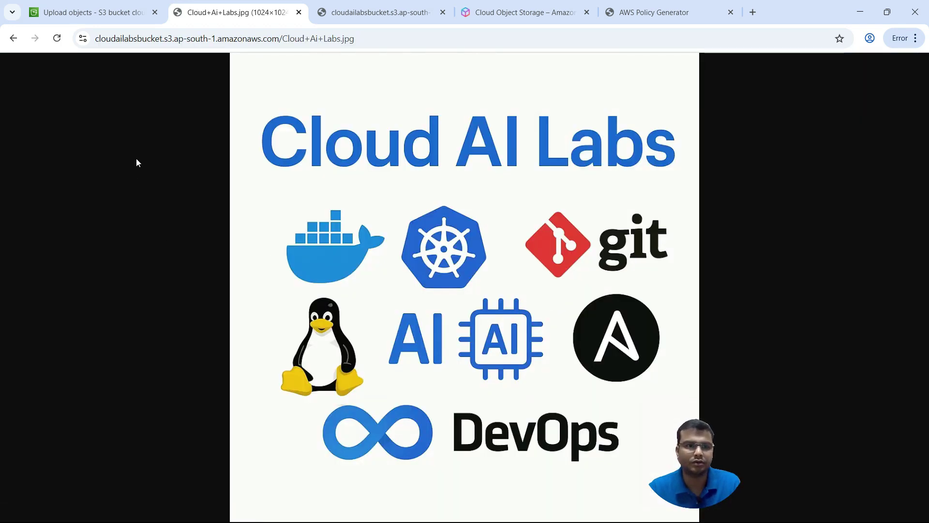
pyautogui.moveTo(707, 446); pyautogui.dragTo(840, 469)
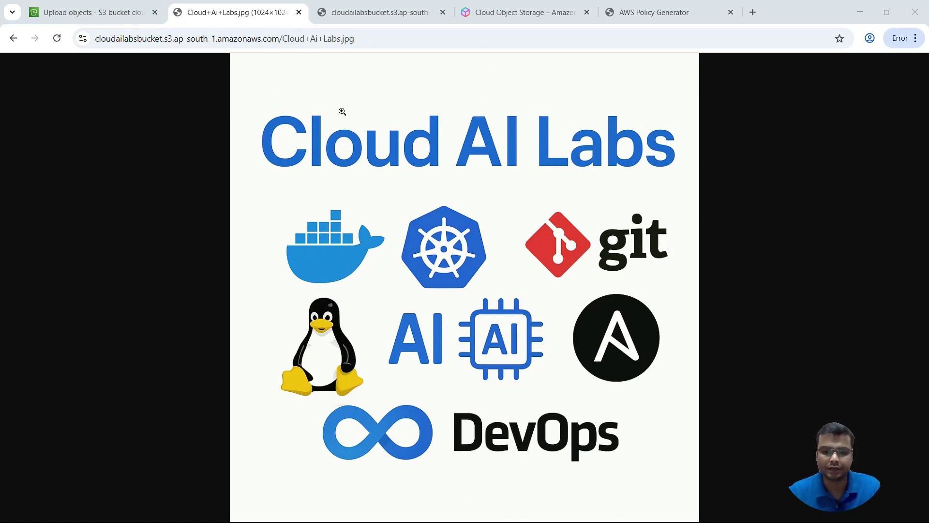
pyautogui.click(12, 39)
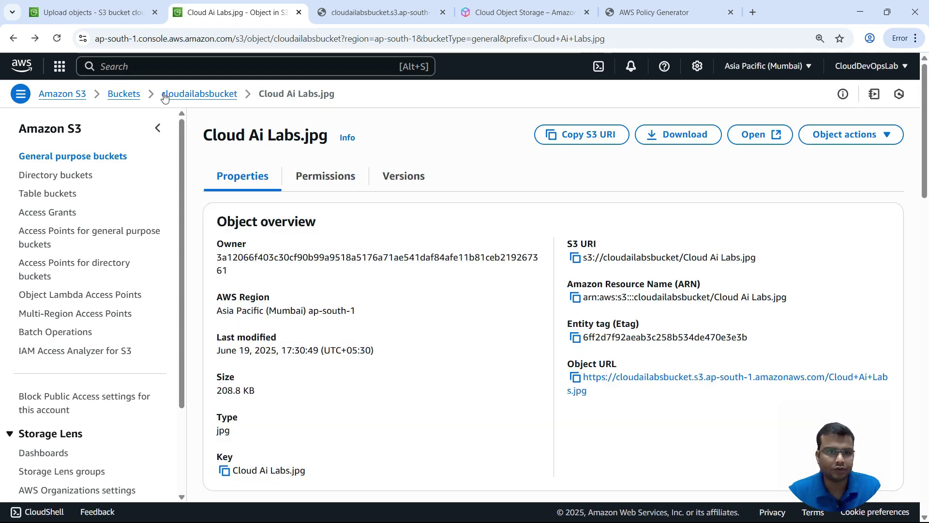
# Start a new upload in cloudailabsbucket and add the index HTML file from the Desktop folder.
pyautogui.click(196, 92)
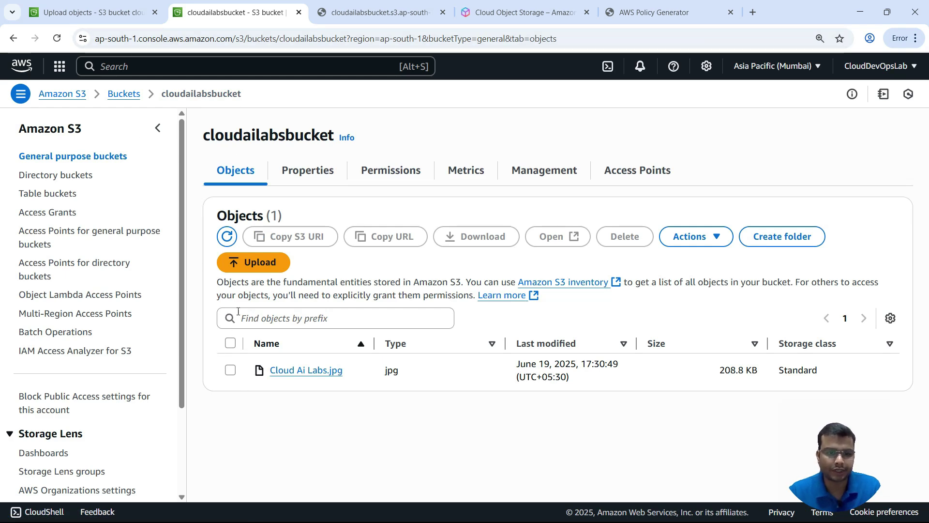
pyautogui.click(246, 267)
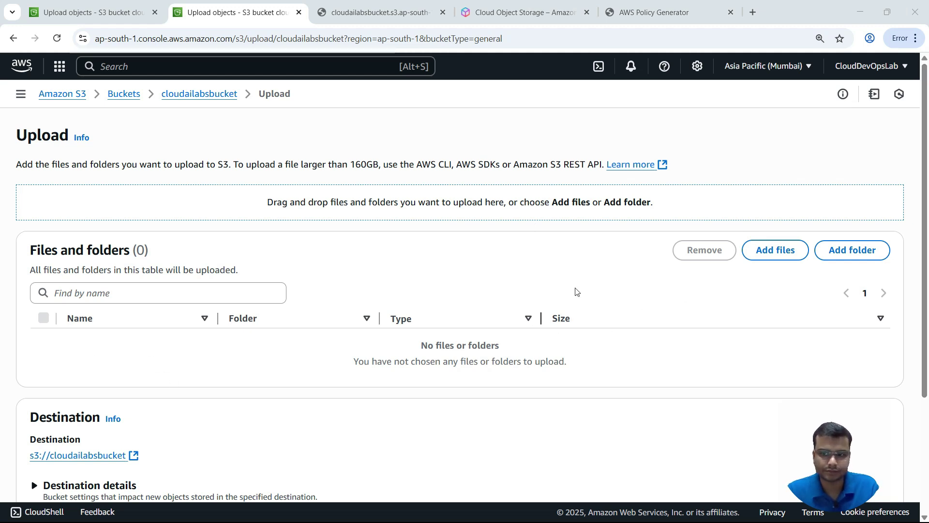
pyautogui.click(793, 256)
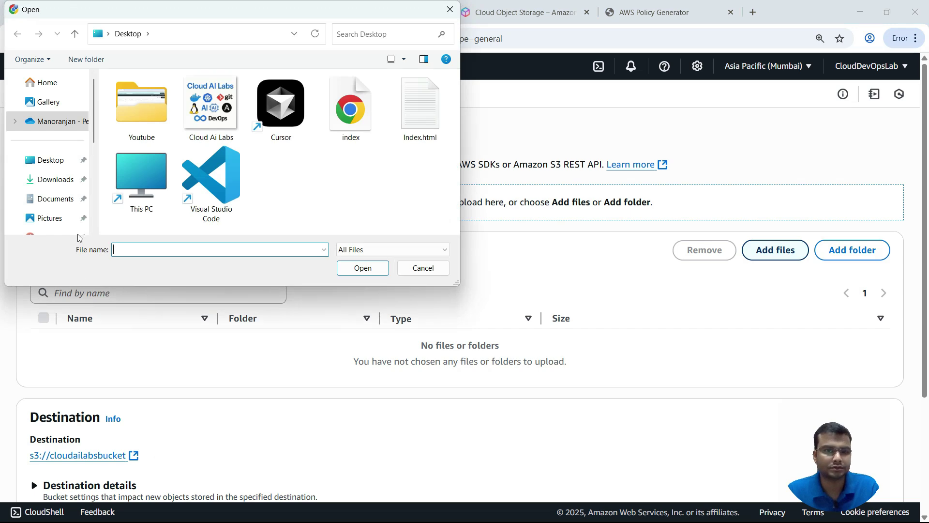
pyautogui.doubleClick(359, 113)
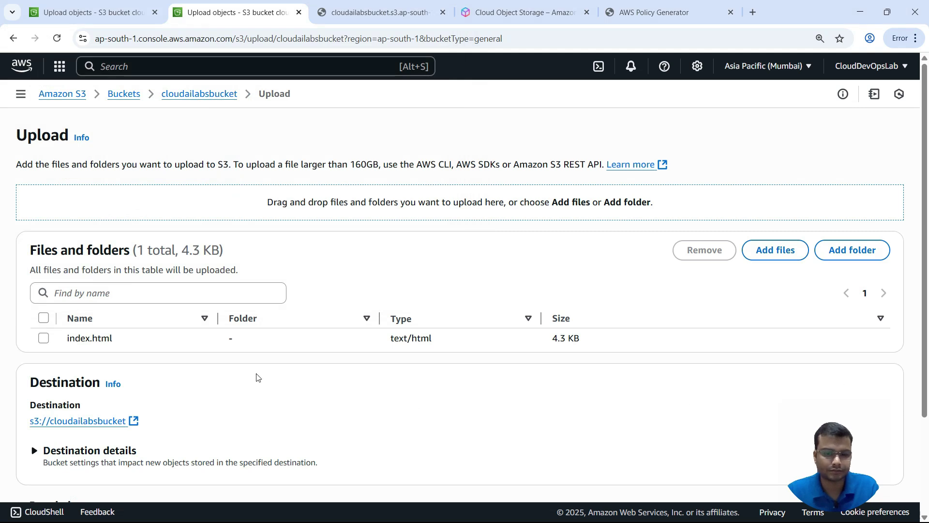
# Select index.html in the files list, upload it to cloudailabsbucket and review the upload status.
pyautogui.scroll(-3, 216, 375)
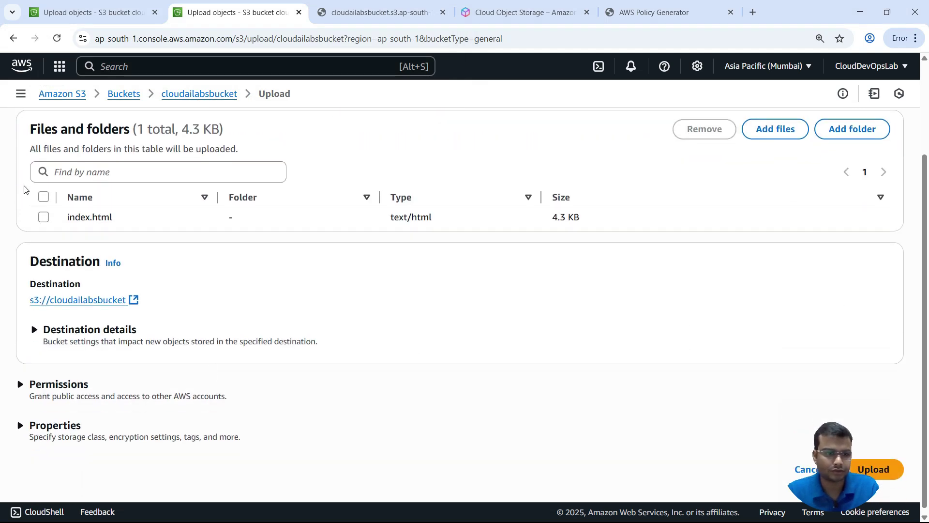
pyautogui.click(44, 217)
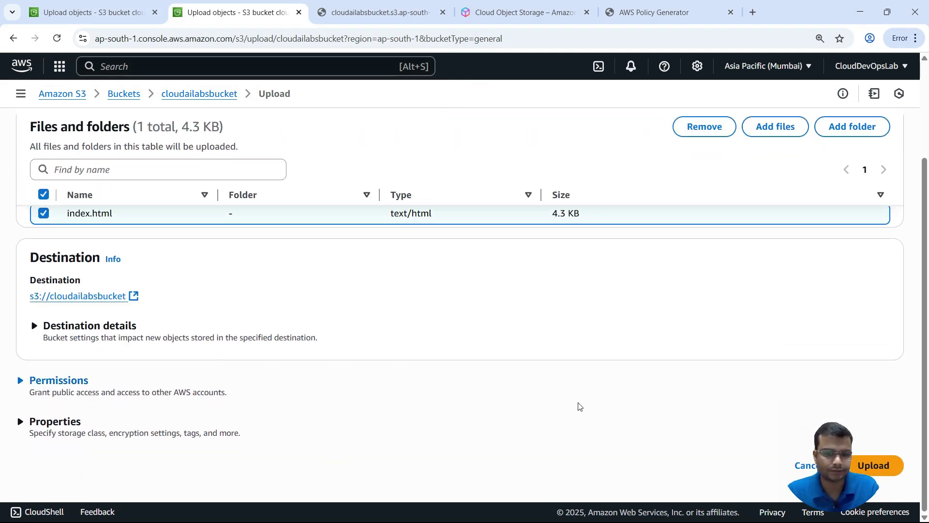
pyautogui.moveTo(840, 464); pyautogui.dragTo(748, 458)
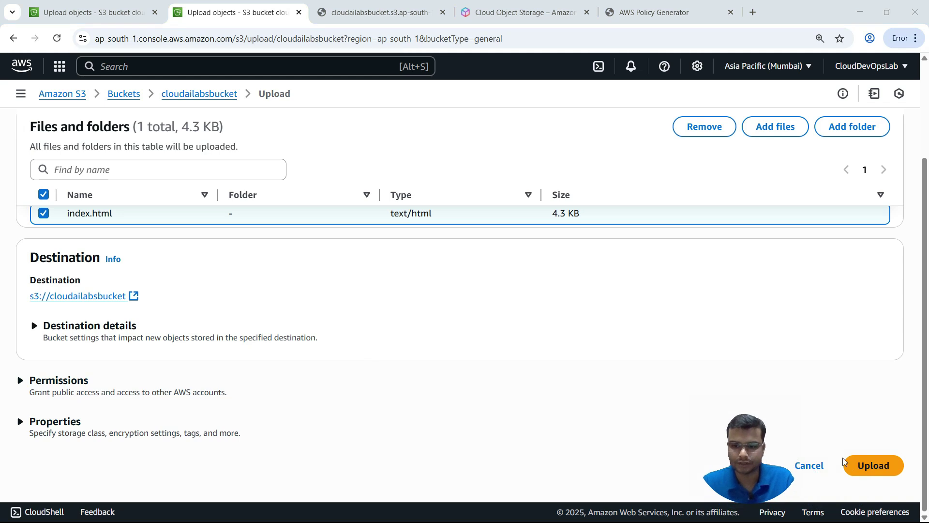
pyautogui.click(880, 468)
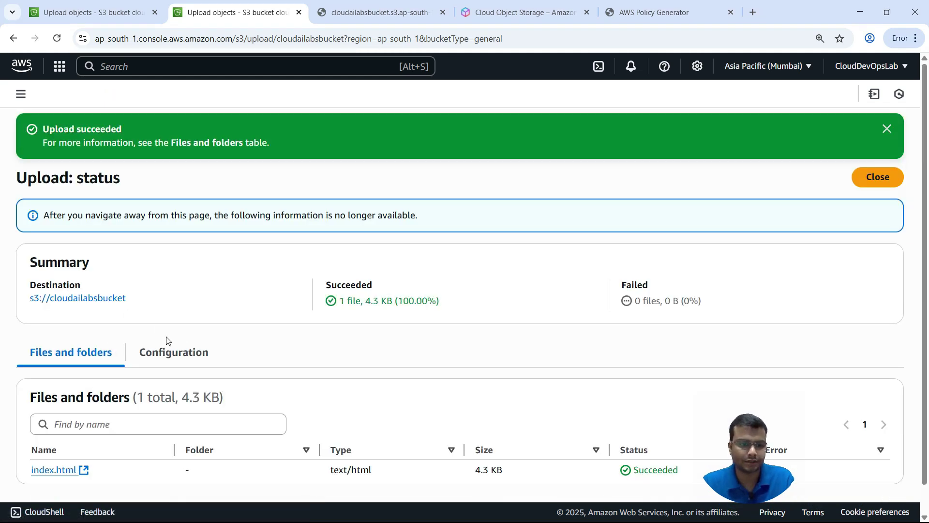
pyautogui.scroll(-1, 166, 340)
pyautogui.scroll(1, 170, 344)
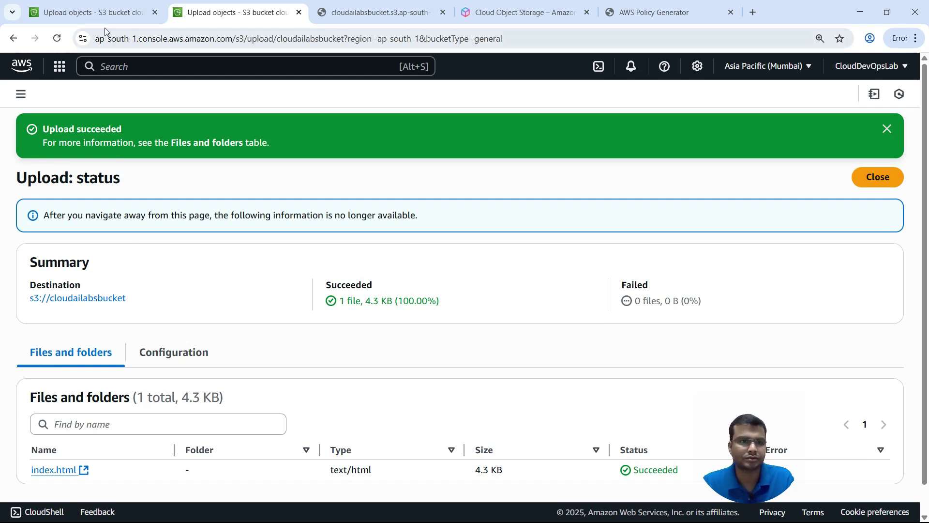
# Return to cloudailabsbucket, select index.html and locate the Static website hosting section in the bucket's properties.
pyautogui.click(99, 13)
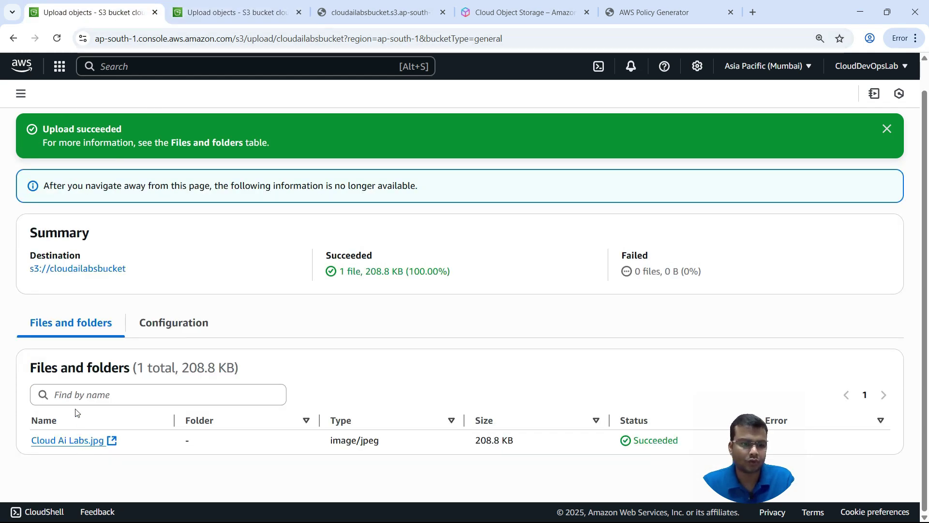
pyautogui.click(60, 274)
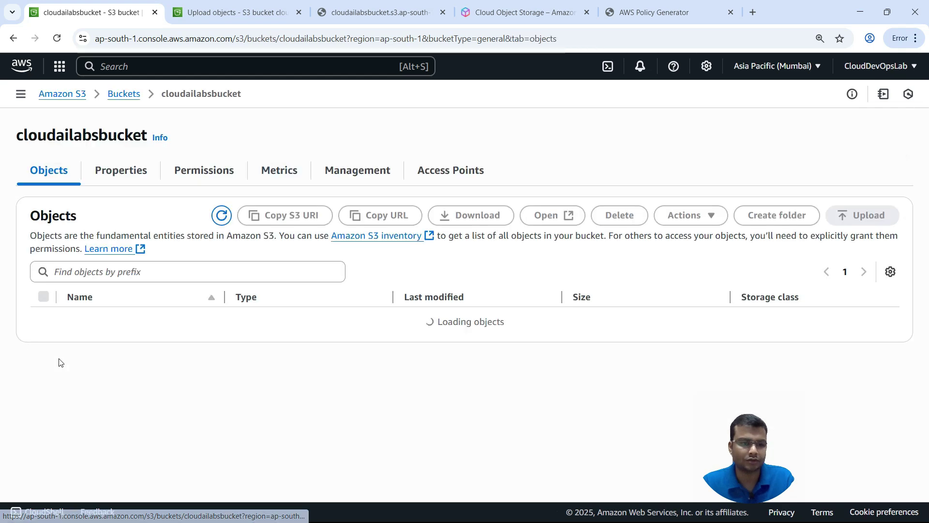
pyautogui.click(43, 357)
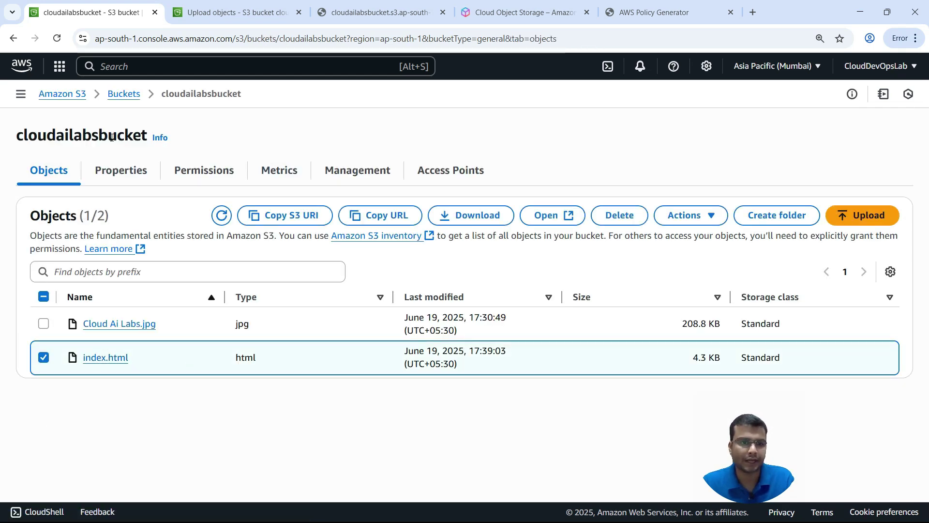
pyautogui.click(127, 174)
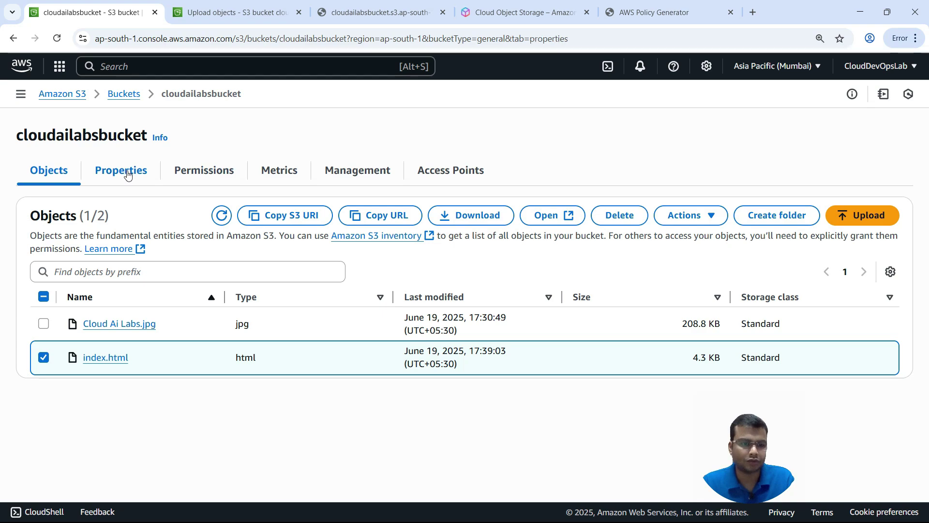
pyautogui.scroll(-2, 154, 289)
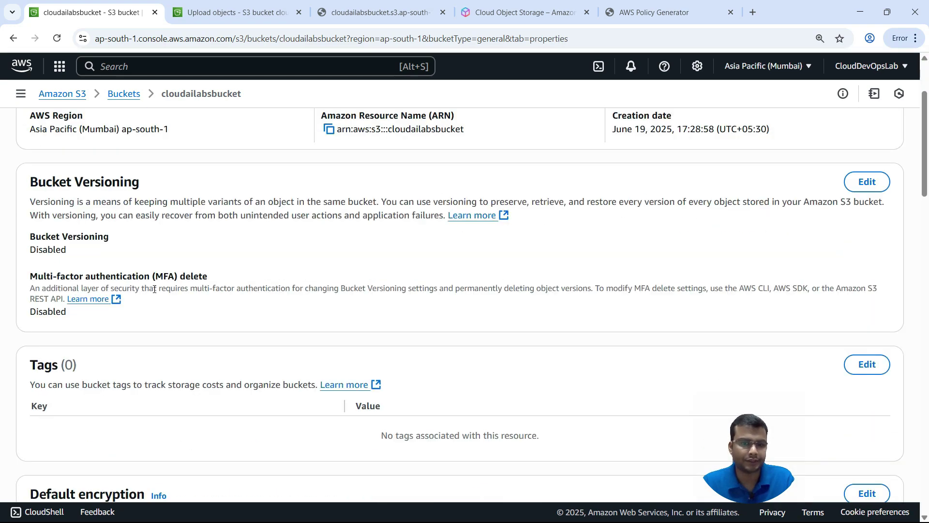
pyautogui.scroll(-15, 155, 293)
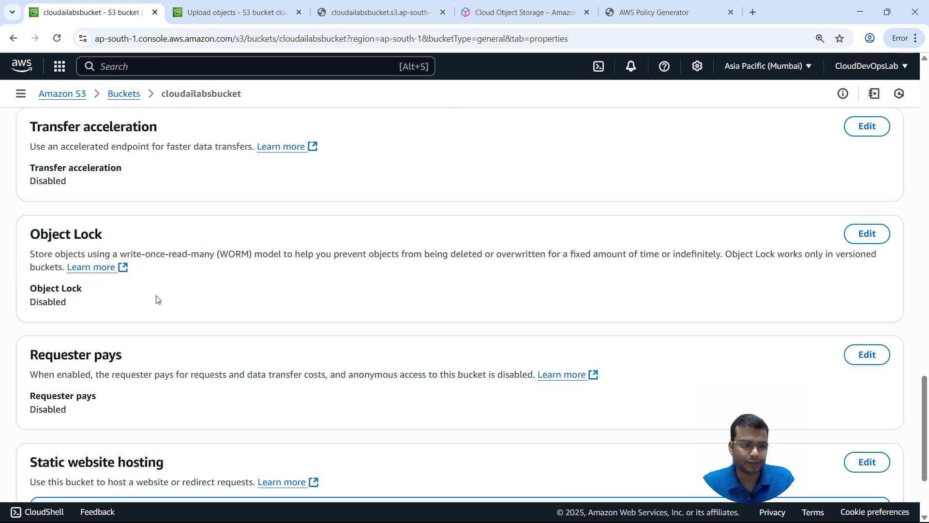
pyautogui.scroll(-3, 156, 299)
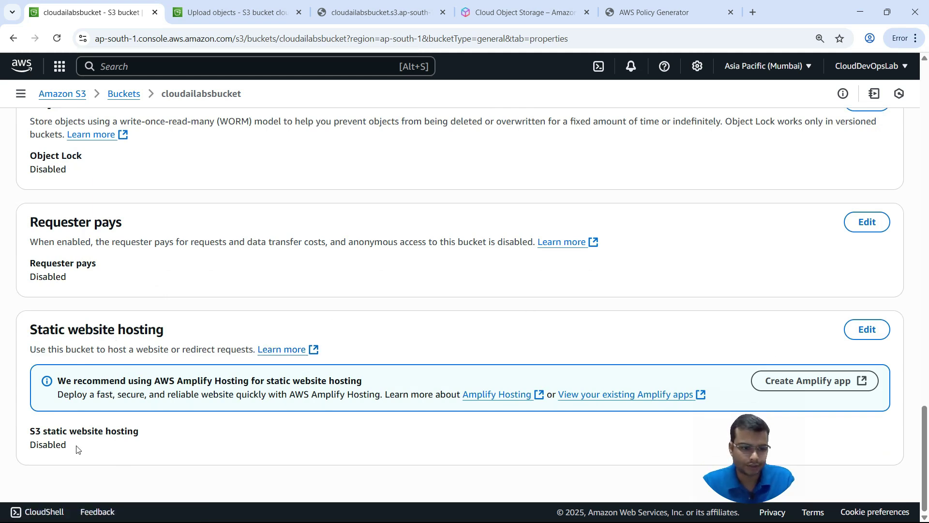
# Enable static website hosting for cloudailabsbucket with index.html as the index document and save the changes.
pyautogui.click(866, 329)
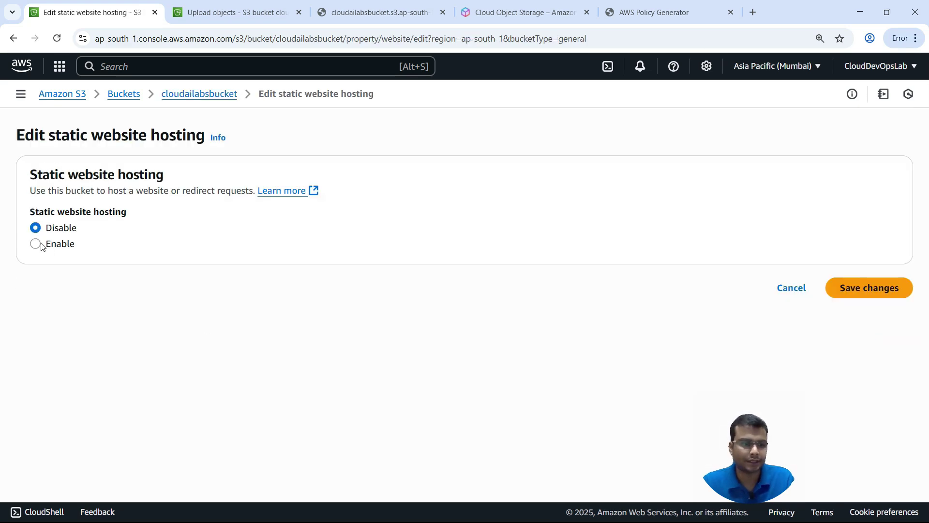
pyautogui.click(35, 244)
pyautogui.scroll(-3, 165, 307)
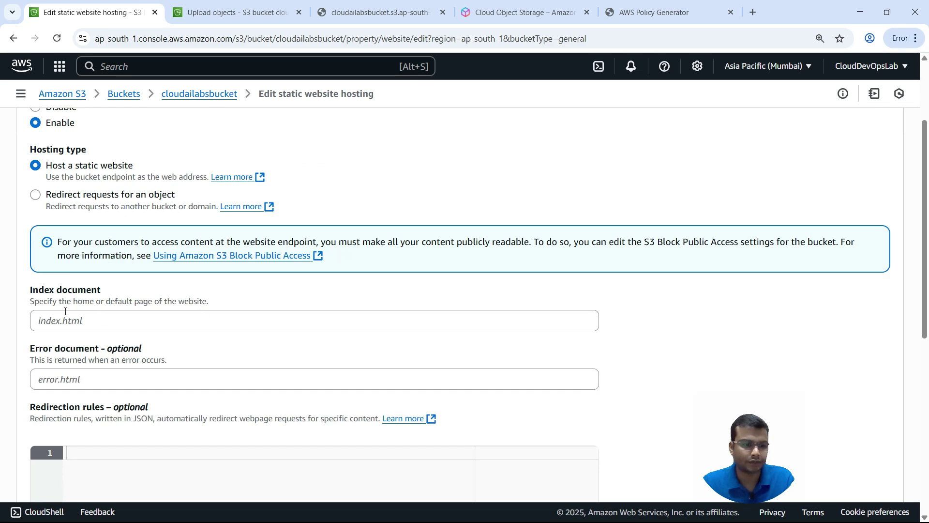
pyautogui.click(43, 323)
pyautogui.scroll(-3, 97, 226)
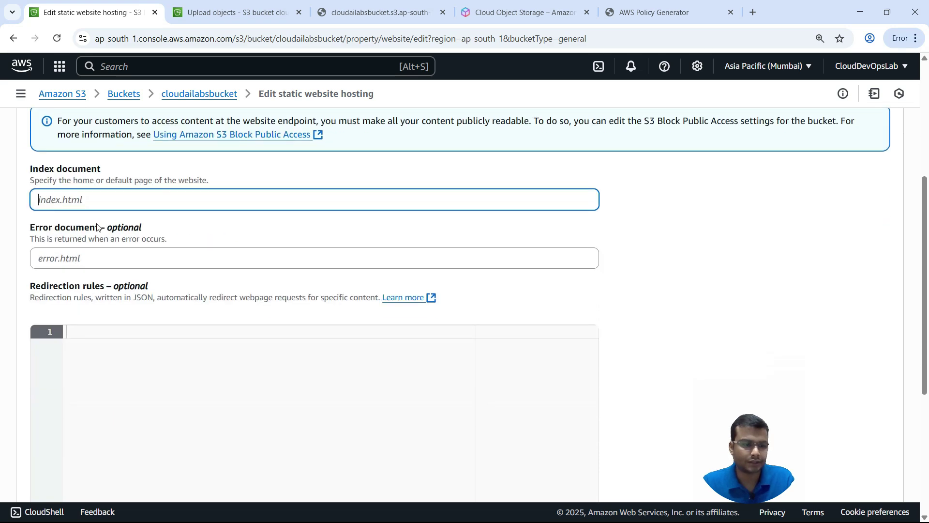
pyautogui.write('in')
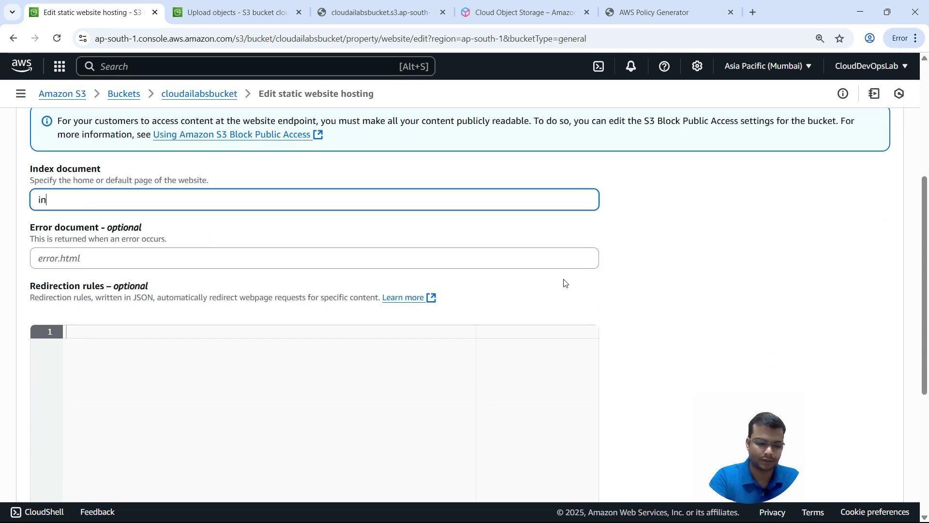
pyautogui.write('dex')
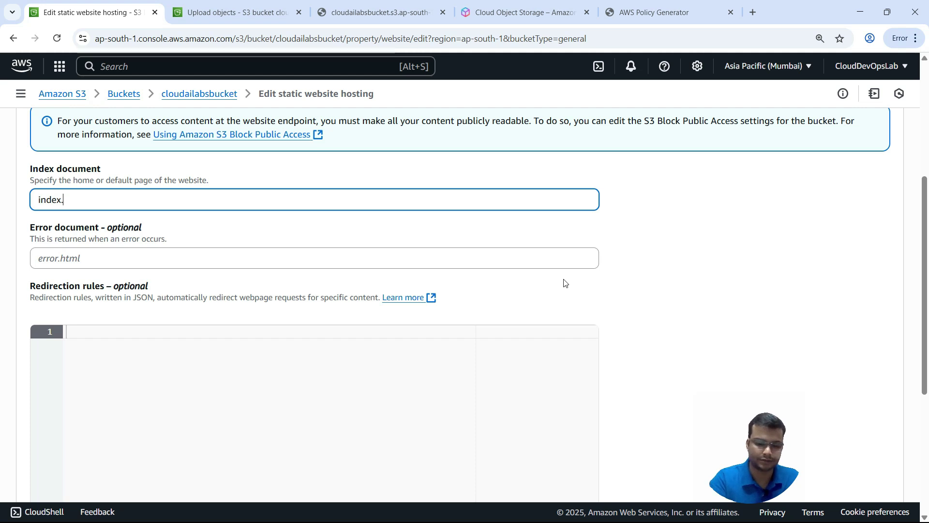
pyautogui.write('.html')
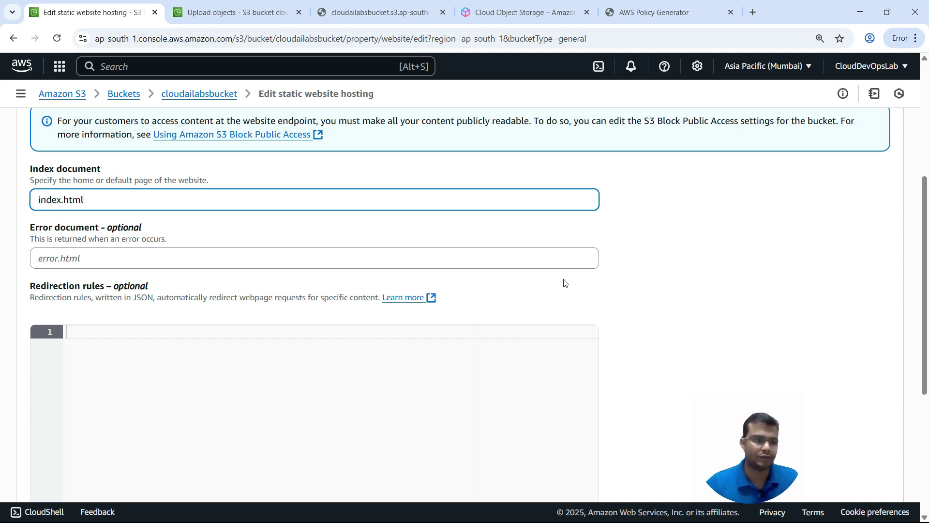
pyautogui.scroll(-5, 458, 274)
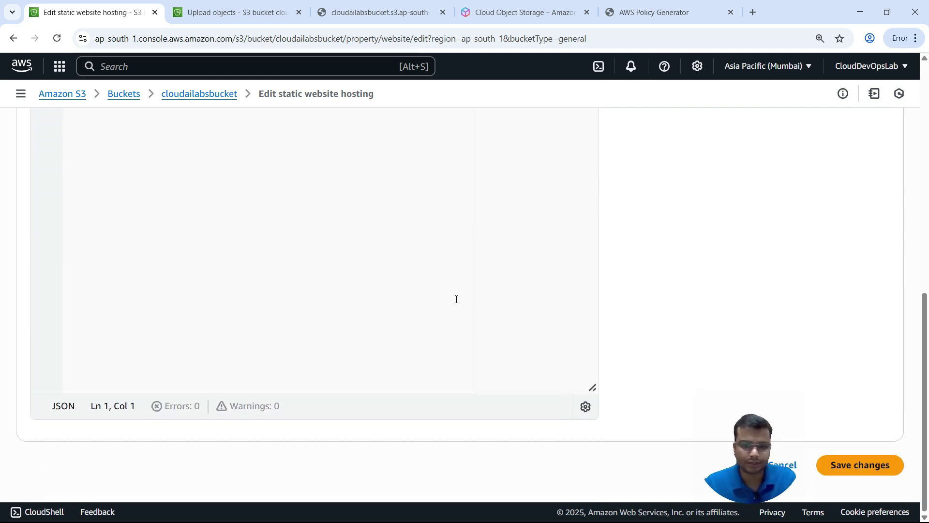
pyautogui.click(861, 464)
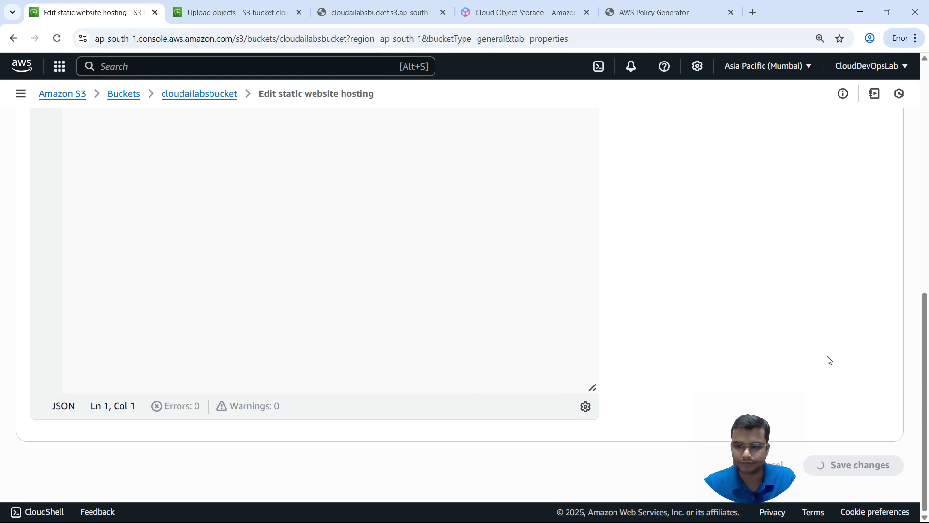
# Reopen cloudailabsbucket from the general purpose buckets list and select index.html among its objects.
pyautogui.scroll(-10, 570, 306)
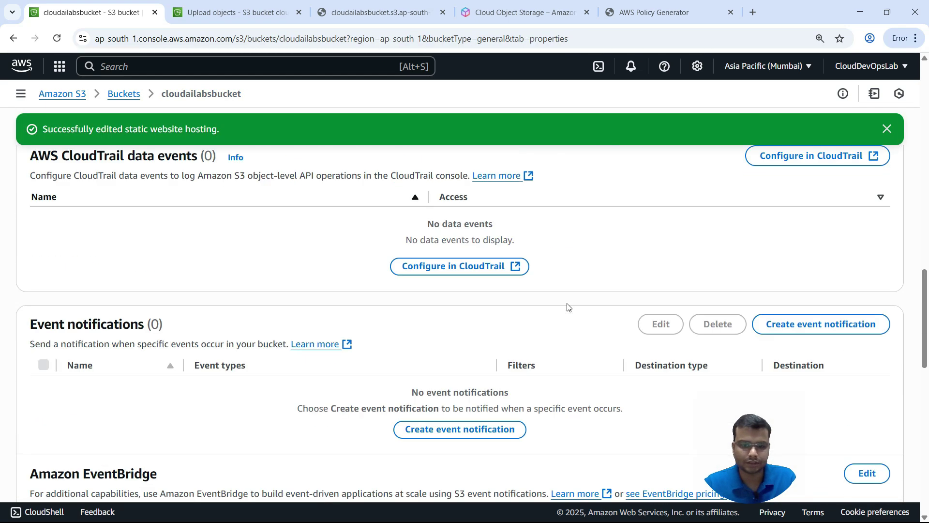
pyautogui.scroll(10, 1, 199)
pyautogui.click(109, 95)
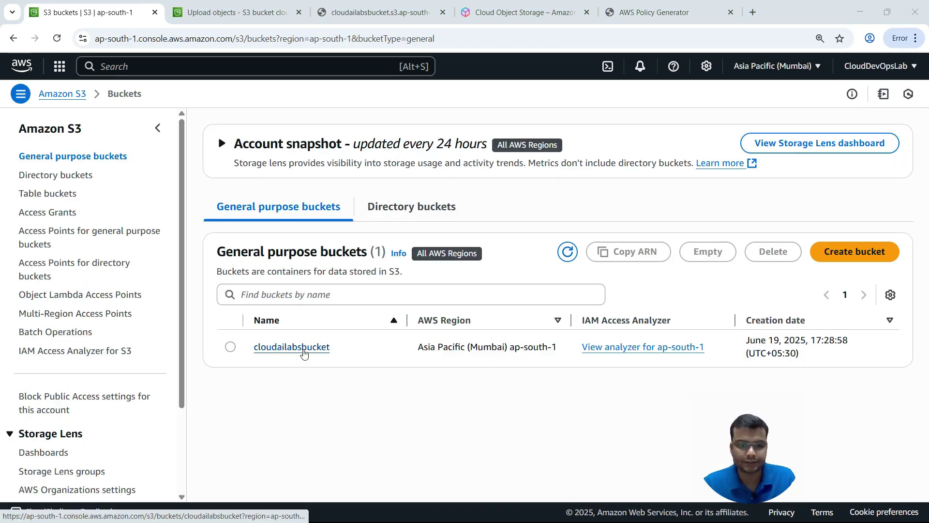
pyautogui.click(301, 347)
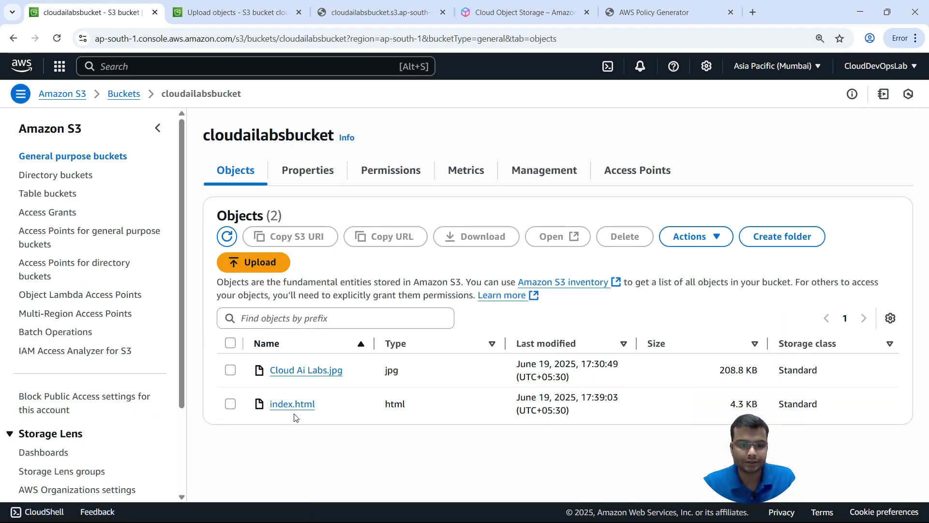
pyautogui.click(231, 405)
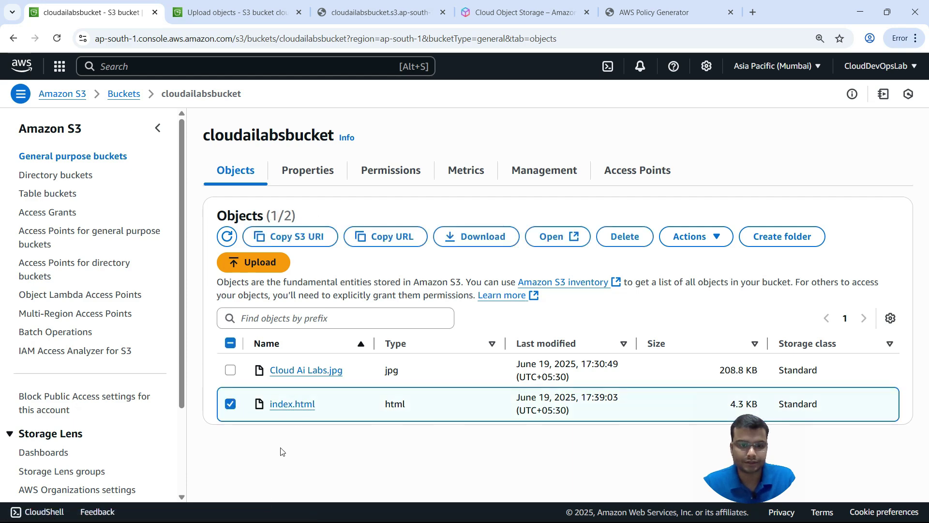
# Open the Bucket website endpoint given under Static website hosting in the bucket's properties to check the hosted site.
pyautogui.click(319, 181)
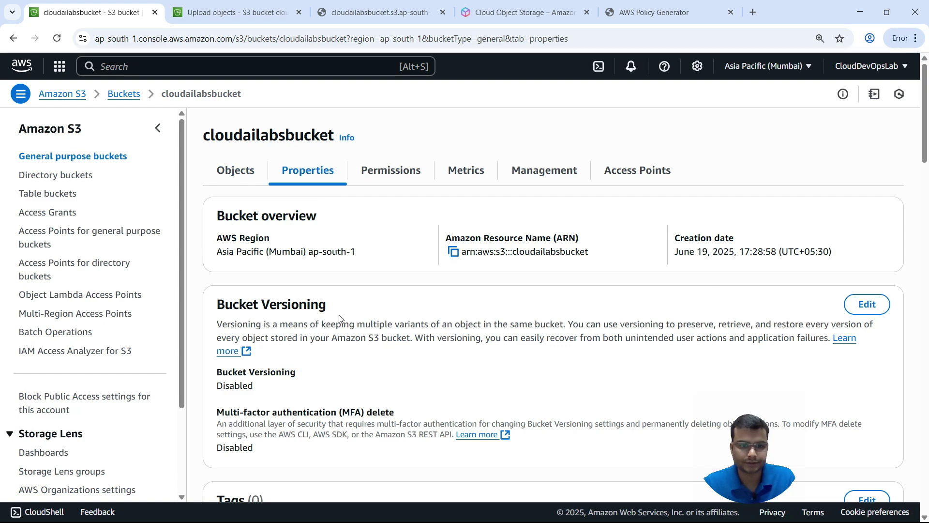
pyautogui.scroll(-20, 339, 318)
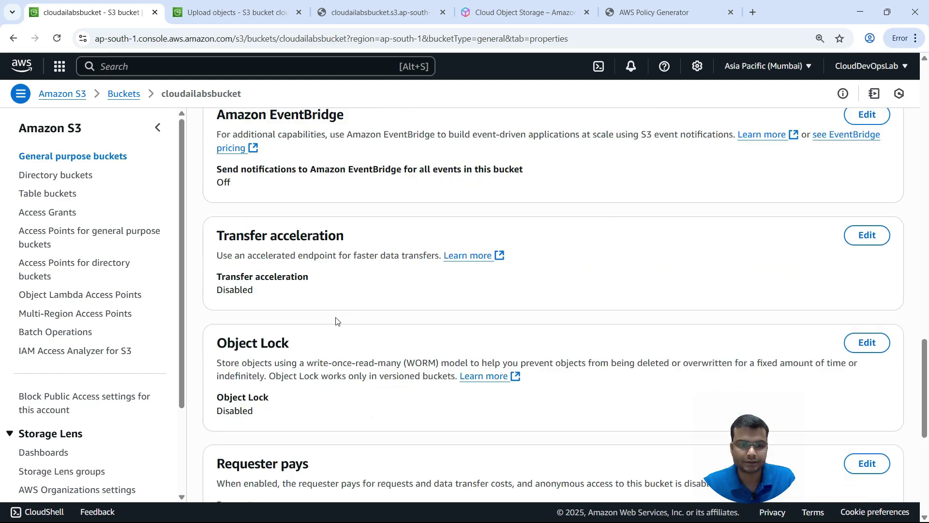
pyautogui.scroll(-6, 337, 321)
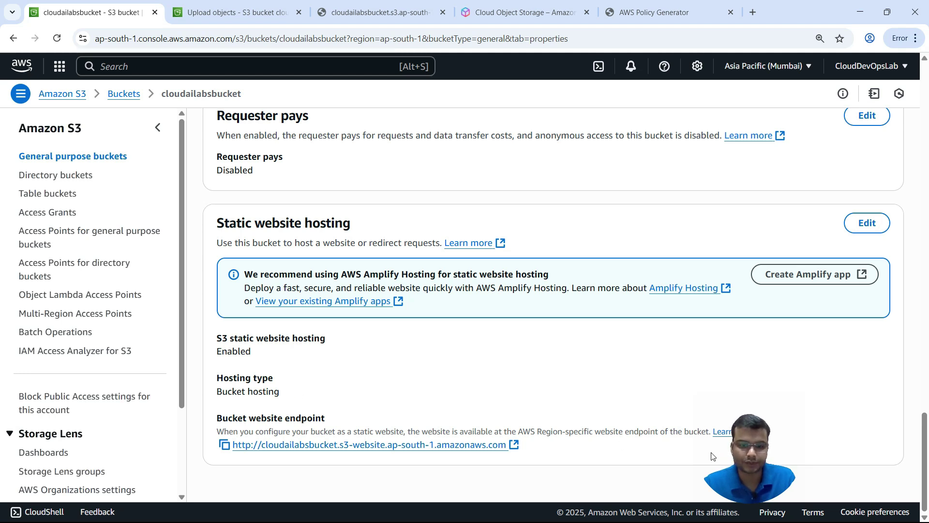
pyautogui.click(360, 446)
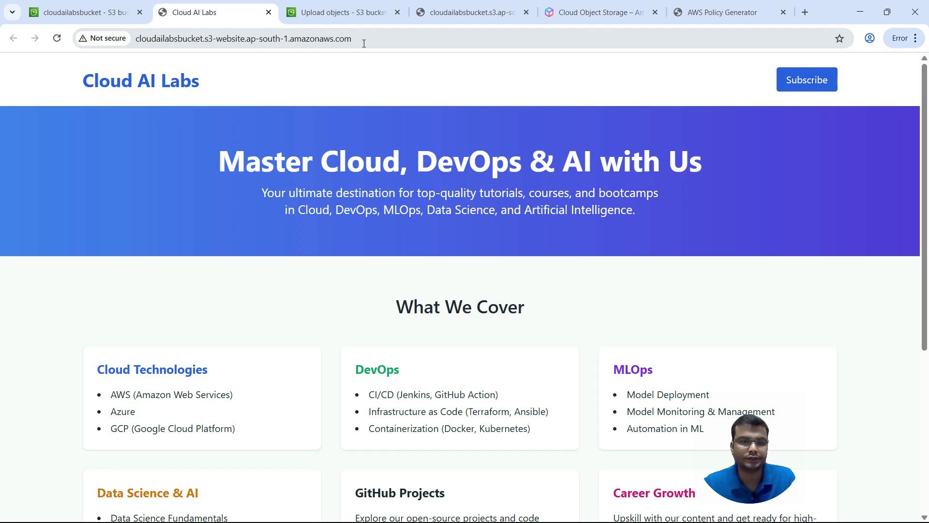
# Look through the hosted Cloud AI Labs page from its header down to its footer and back.
pyautogui.scroll(-5, 485, 294)
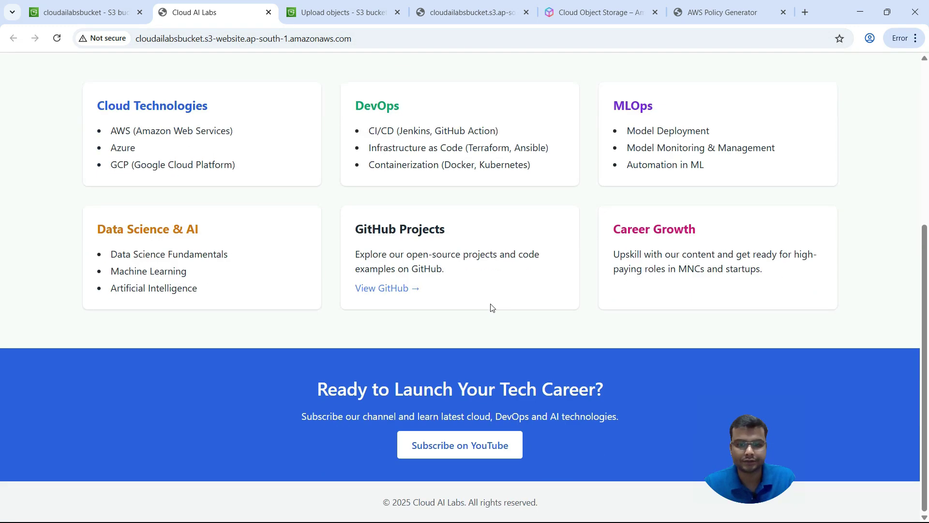
pyautogui.scroll(5, 492, 309)
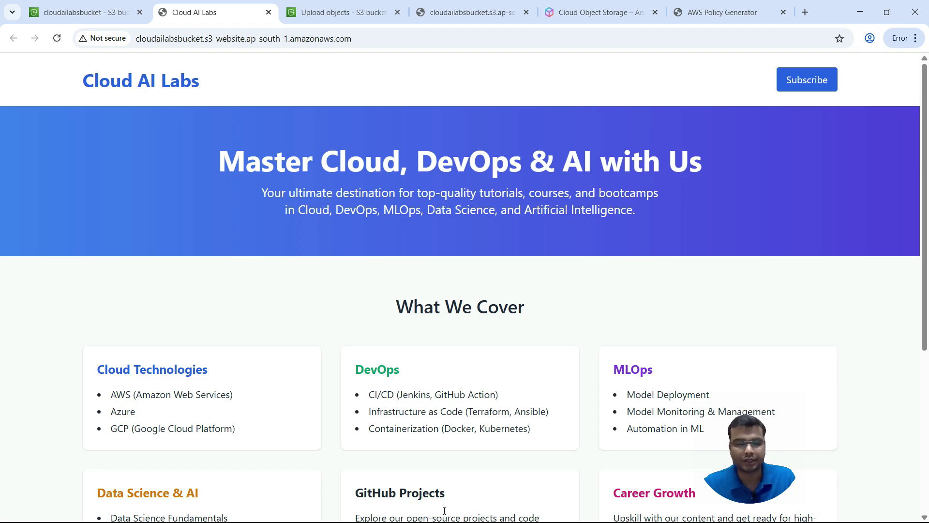
pyautogui.scroll(-5, 445, 510)
pyautogui.scroll(5, 444, 514)
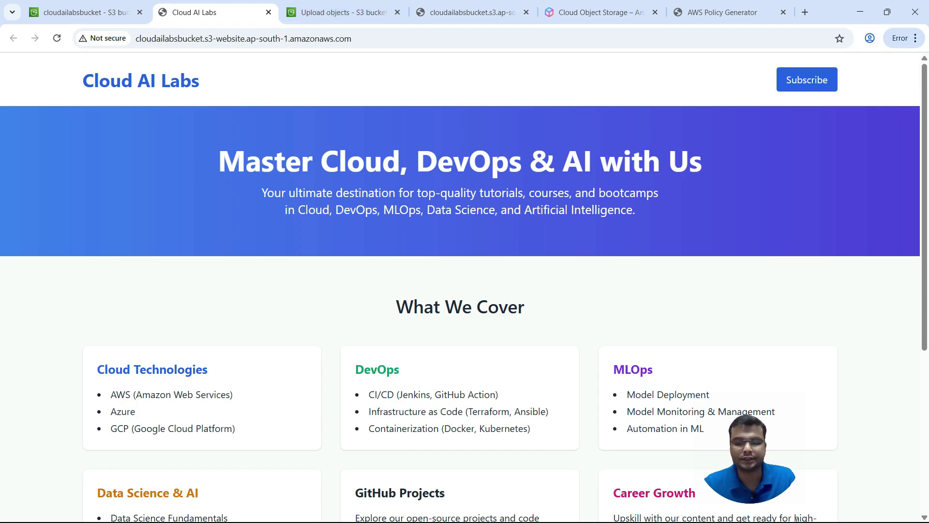
# Return to the S3 console's buckets list, select cloudailabsbucket and try to delete it.
pyautogui.click(85, 13)
pyautogui.scroll(5, 304, 285)
pyautogui.scroll(5, 303, 282)
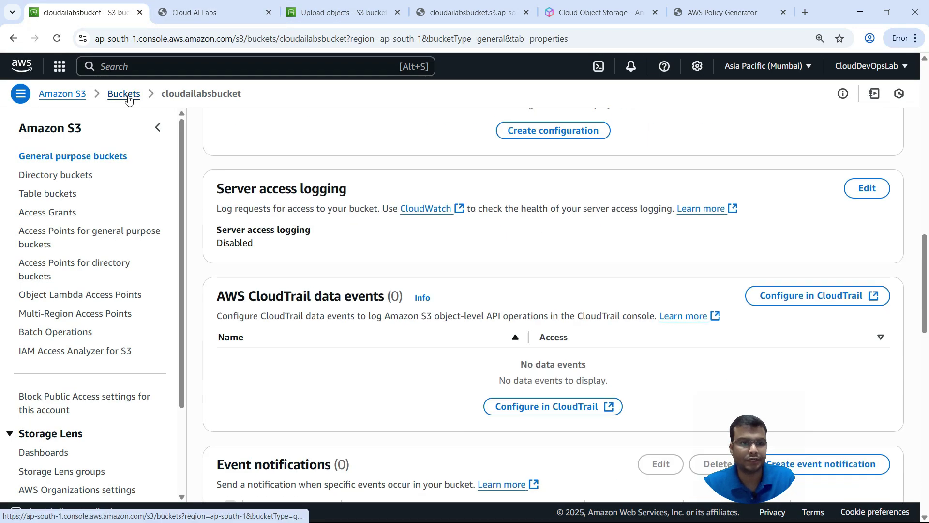
pyautogui.click(124, 94)
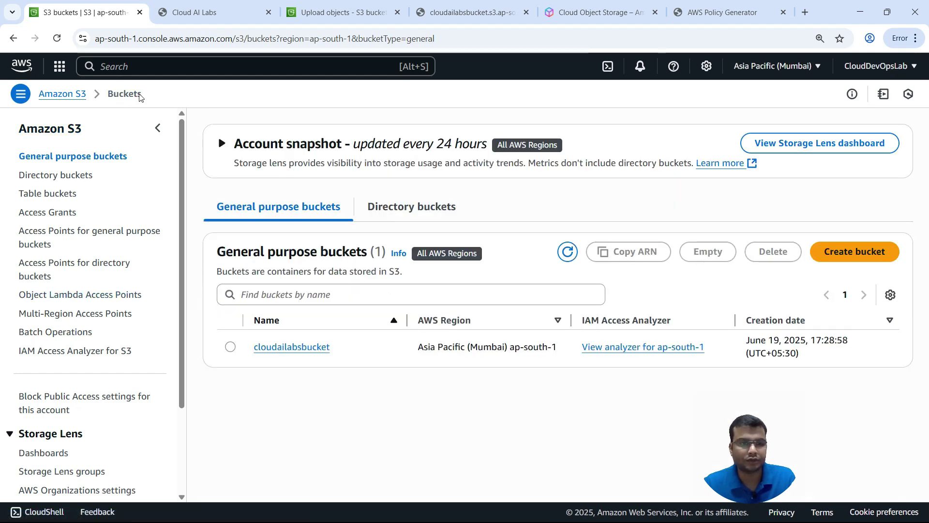
pyautogui.click(230, 347)
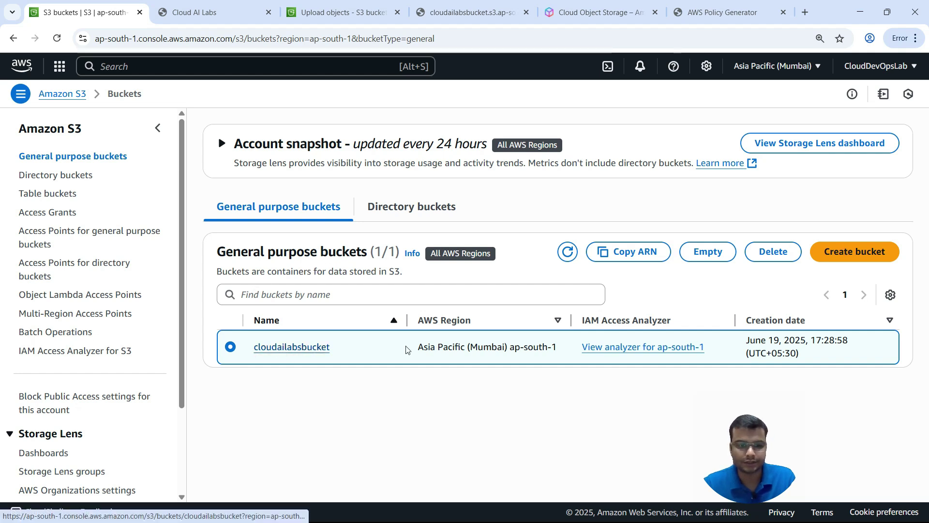
pyautogui.click(772, 251)
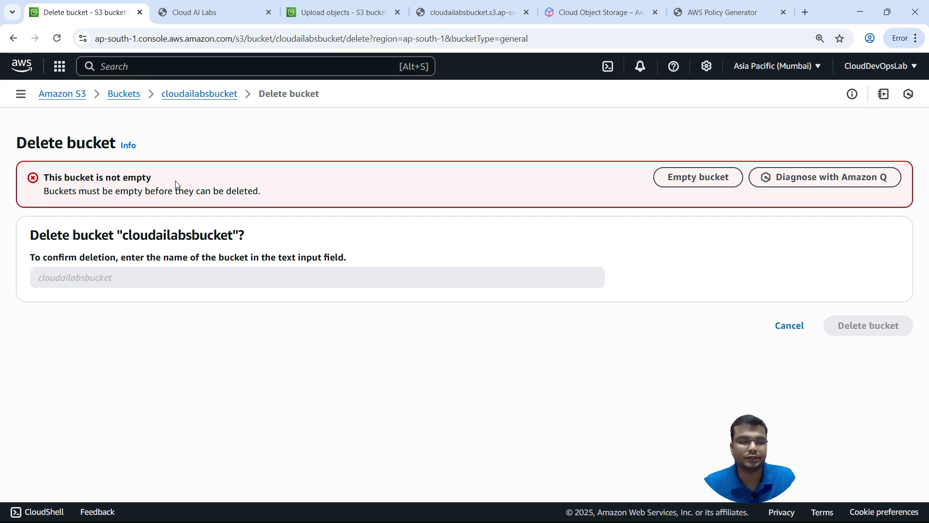
# Empty cloudailabsbucket of all its objects, confirming with the phrase "permanently delete".
pyautogui.click(690, 179)
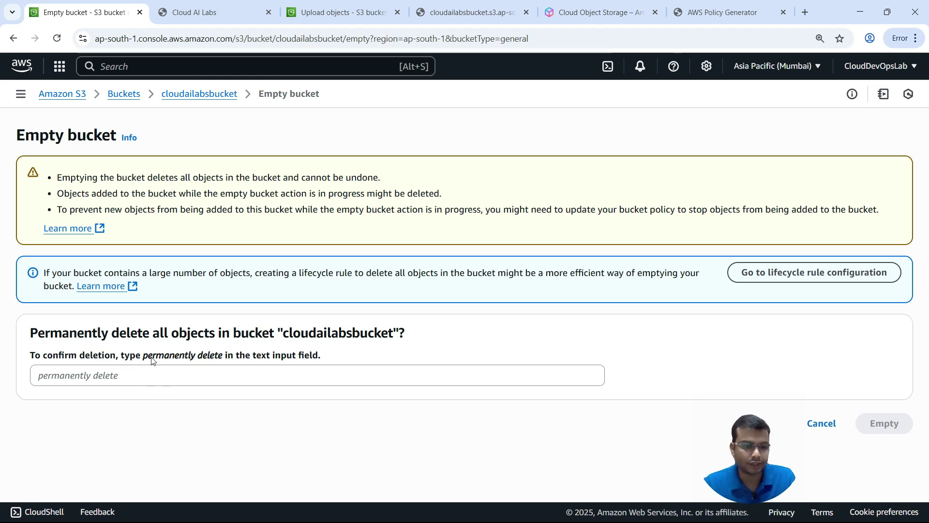
pyautogui.moveTo(144, 358); pyautogui.dragTo(222, 364)
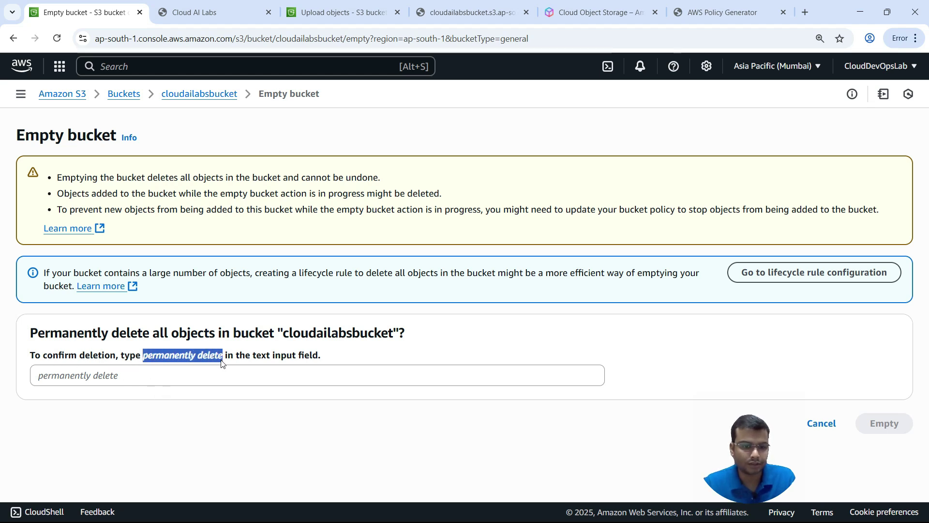
pyautogui.rightClick(208, 359)
pyautogui.click(228, 371)
pyautogui.click(68, 377)
pyautogui.rightClick(68, 378)
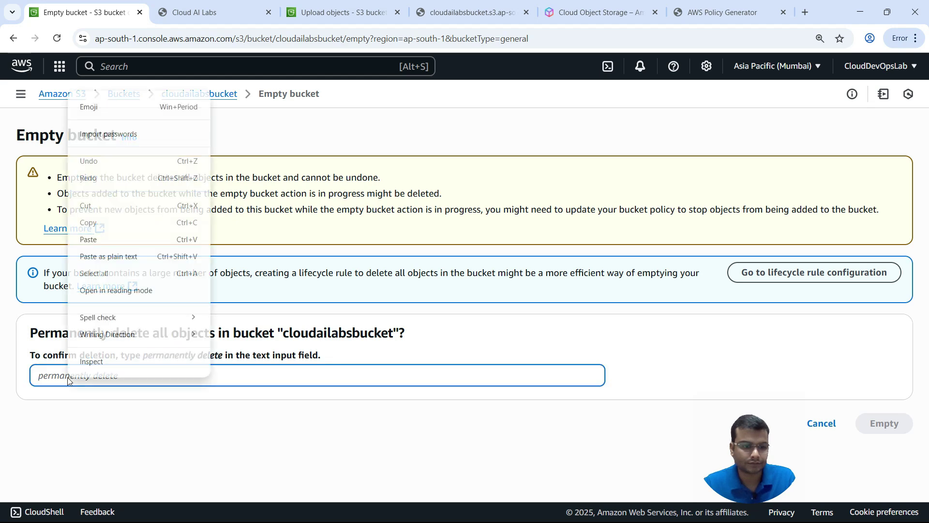
pyautogui.click(99, 240)
pyautogui.click(875, 428)
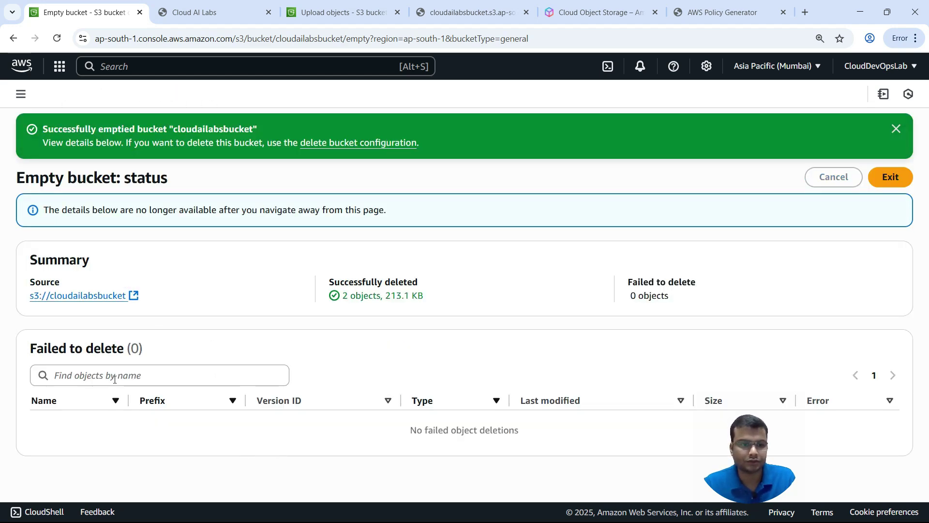
# Follow the emptied bucket's source link, go back to the buckets list and request deletion of cloudailabsbucket.
pyautogui.click(99, 296)
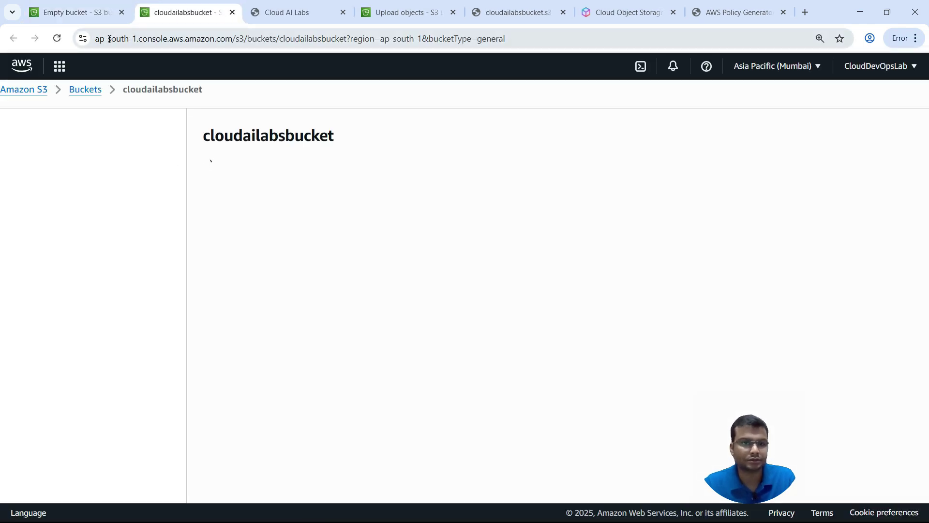
pyautogui.click(123, 96)
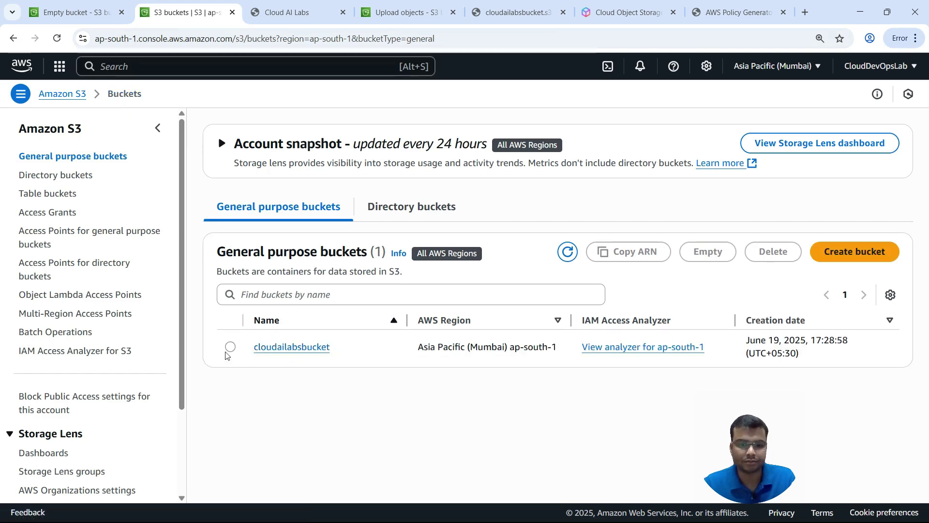
pyautogui.click(230, 347)
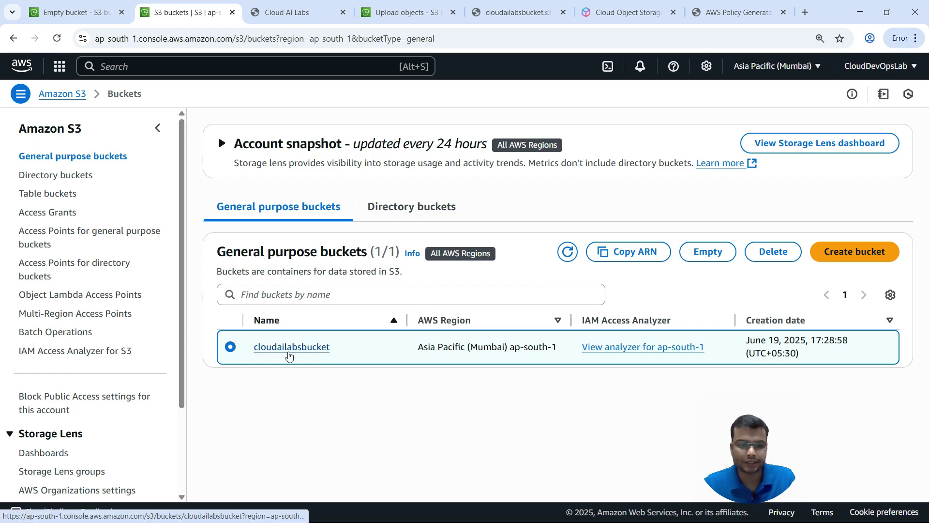
pyautogui.click(771, 253)
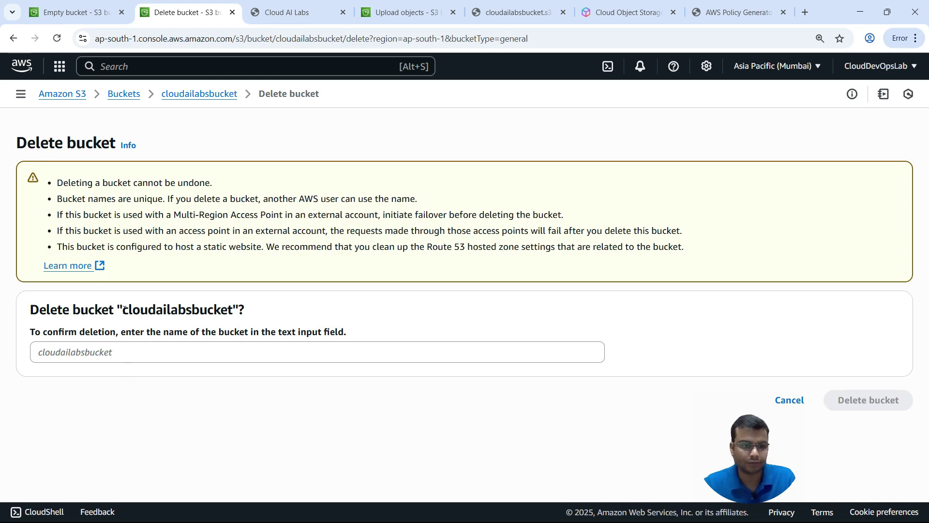
# Confirm the bucket deletion with the name cloudailabsbucket, delete the bucket and dismiss the notification.
pyautogui.moveTo(124, 310); pyautogui.dragTo(236, 310)
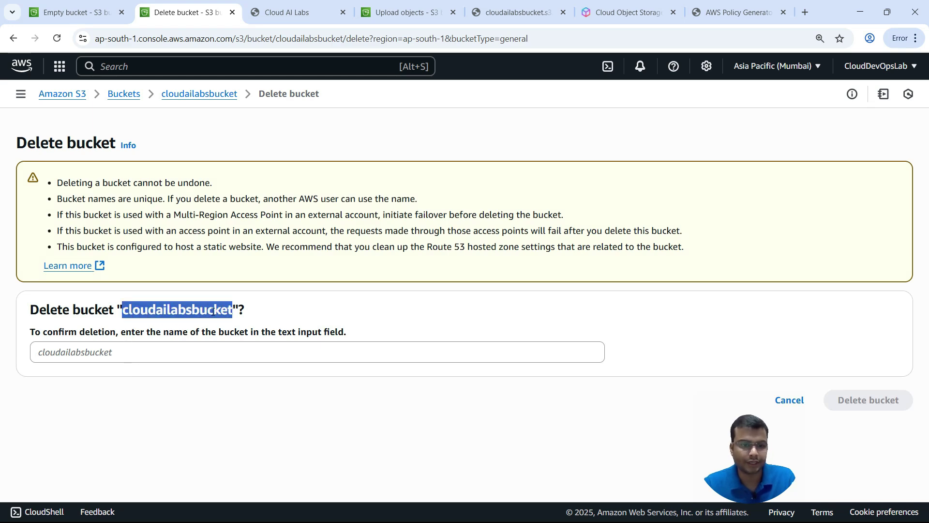
pyautogui.rightClick(213, 311)
pyautogui.click(231, 326)
pyautogui.click(96, 352)
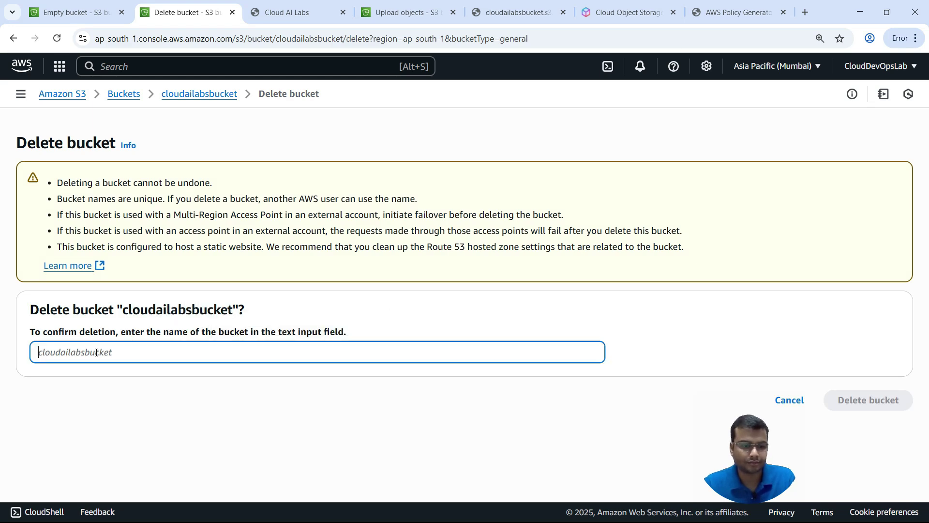
pyautogui.rightClick(97, 353)
pyautogui.click(145, 216)
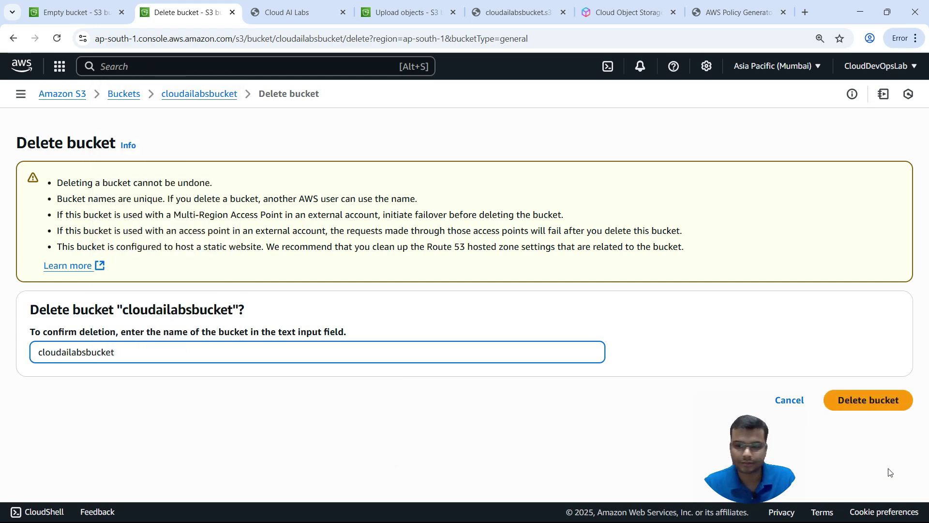
pyautogui.click(864, 405)
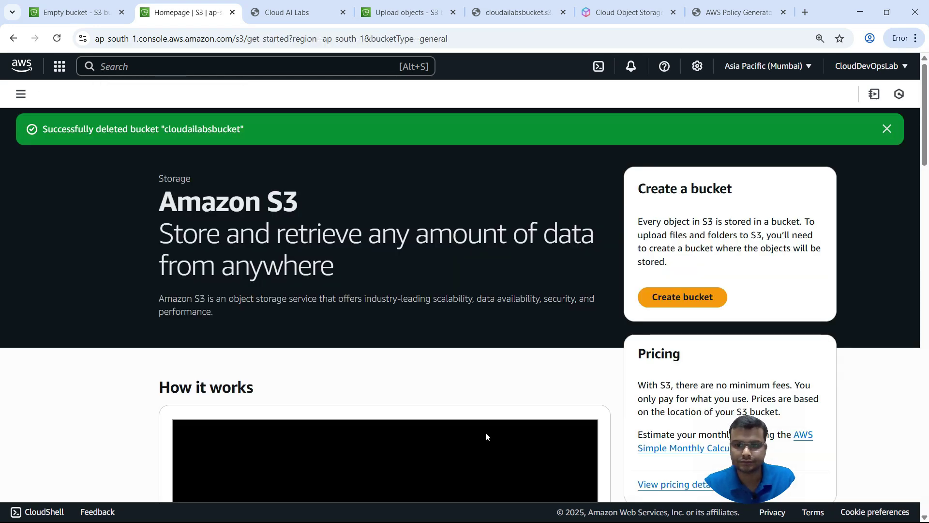
pyautogui.click(889, 129)
pyautogui.scroll(-3, 457, 300)
pyautogui.scroll(-15, 457, 300)
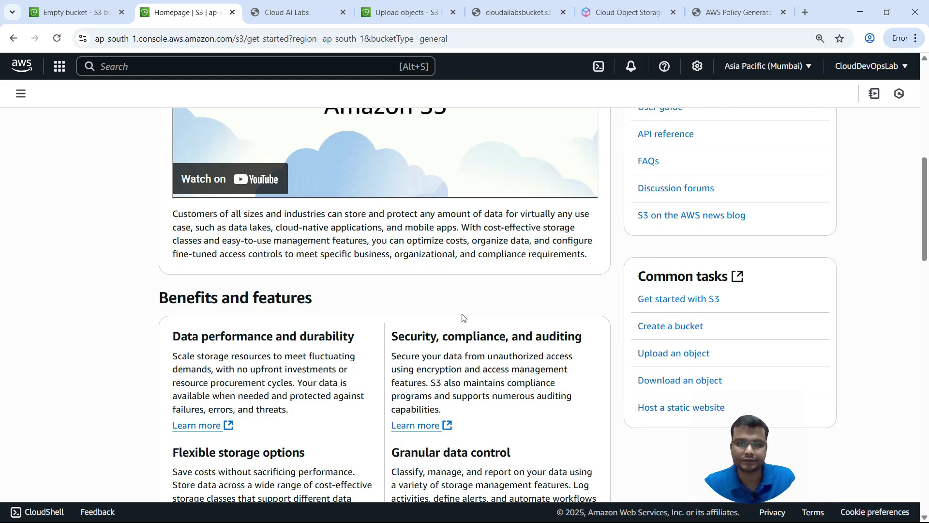
pyautogui.scroll(7, 465, 325)
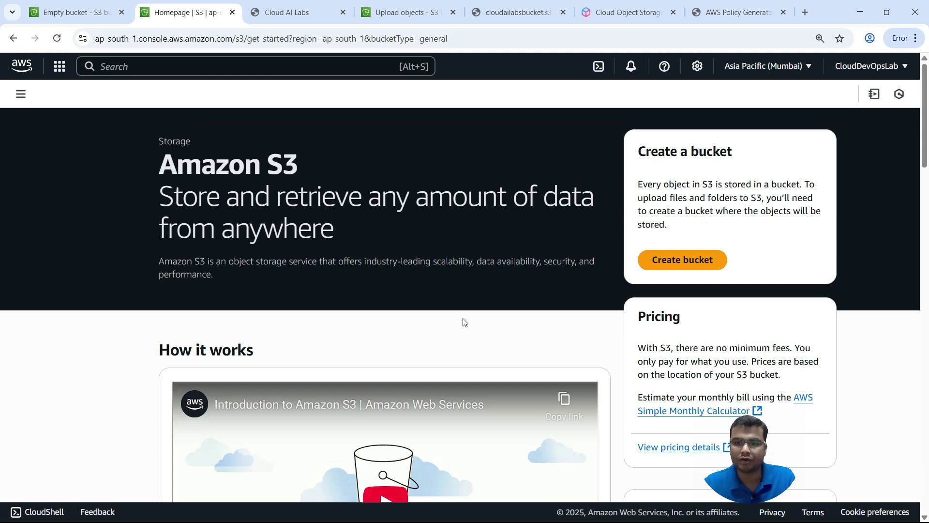